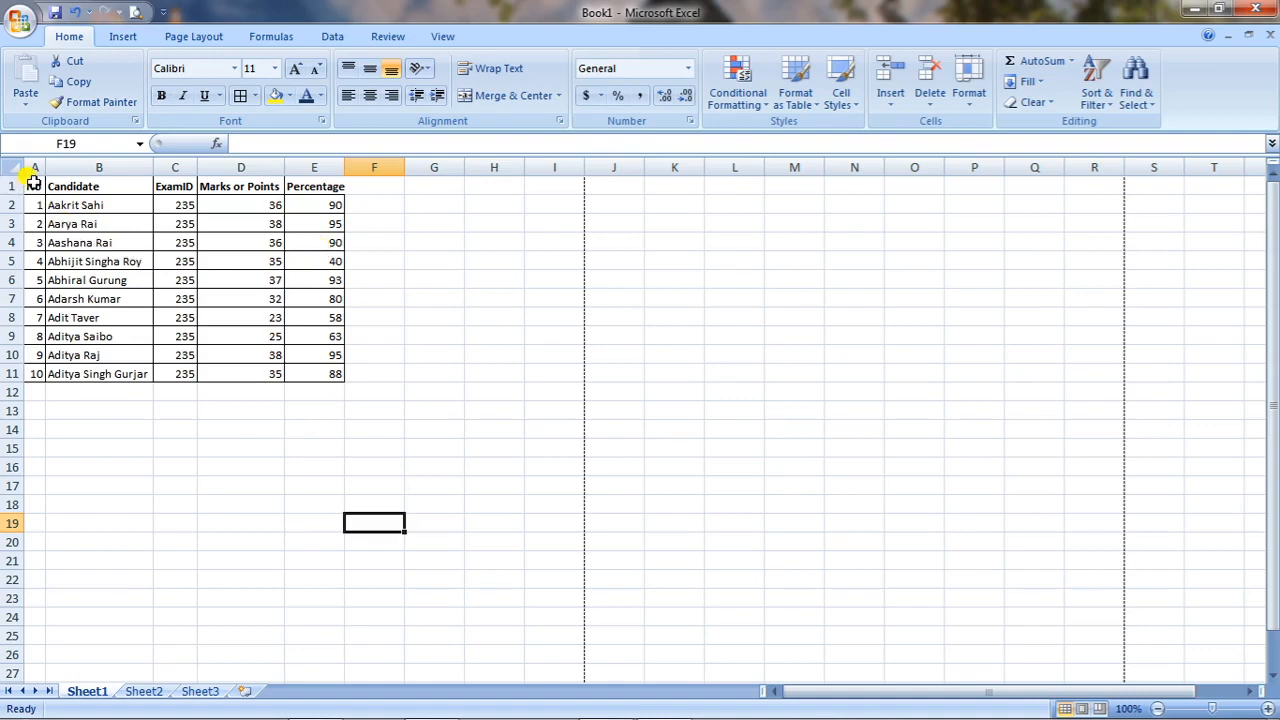
# Set the whole candidate table A1:E11 to 20-point text.
pyautogui.moveTo(32, 182); pyautogui.dragTo(329, 372)
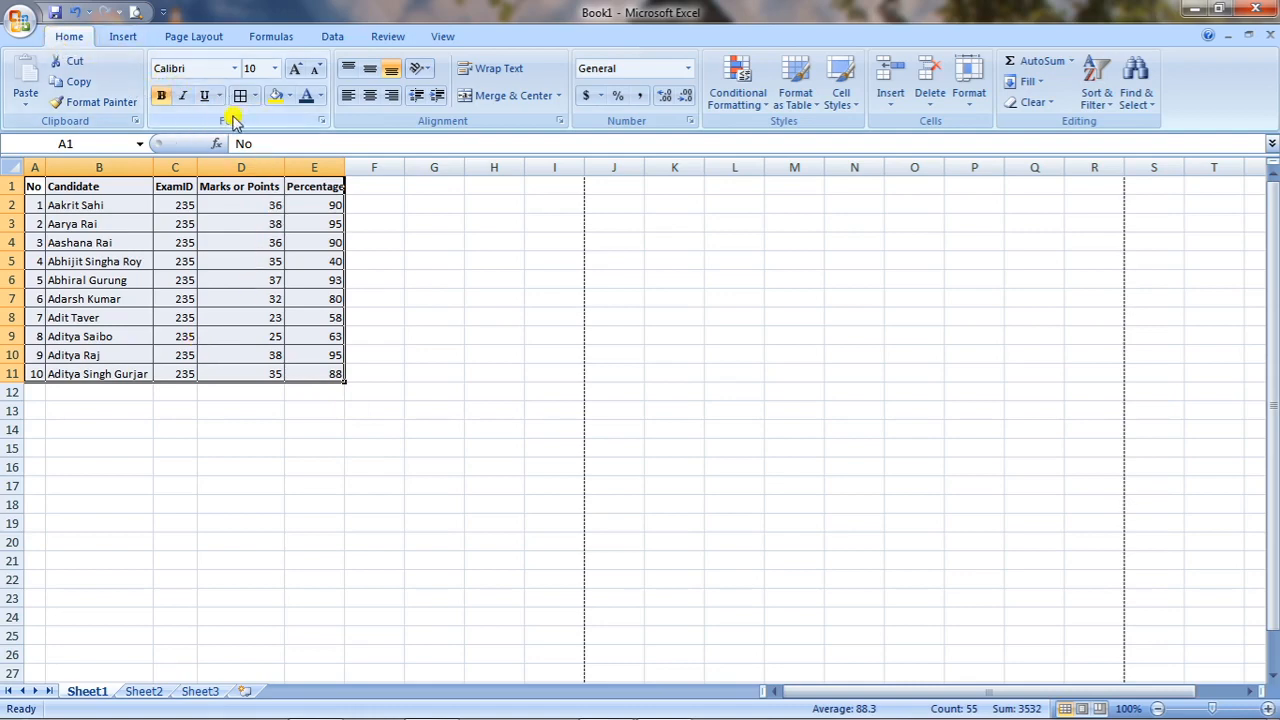
pyautogui.click(276, 70)
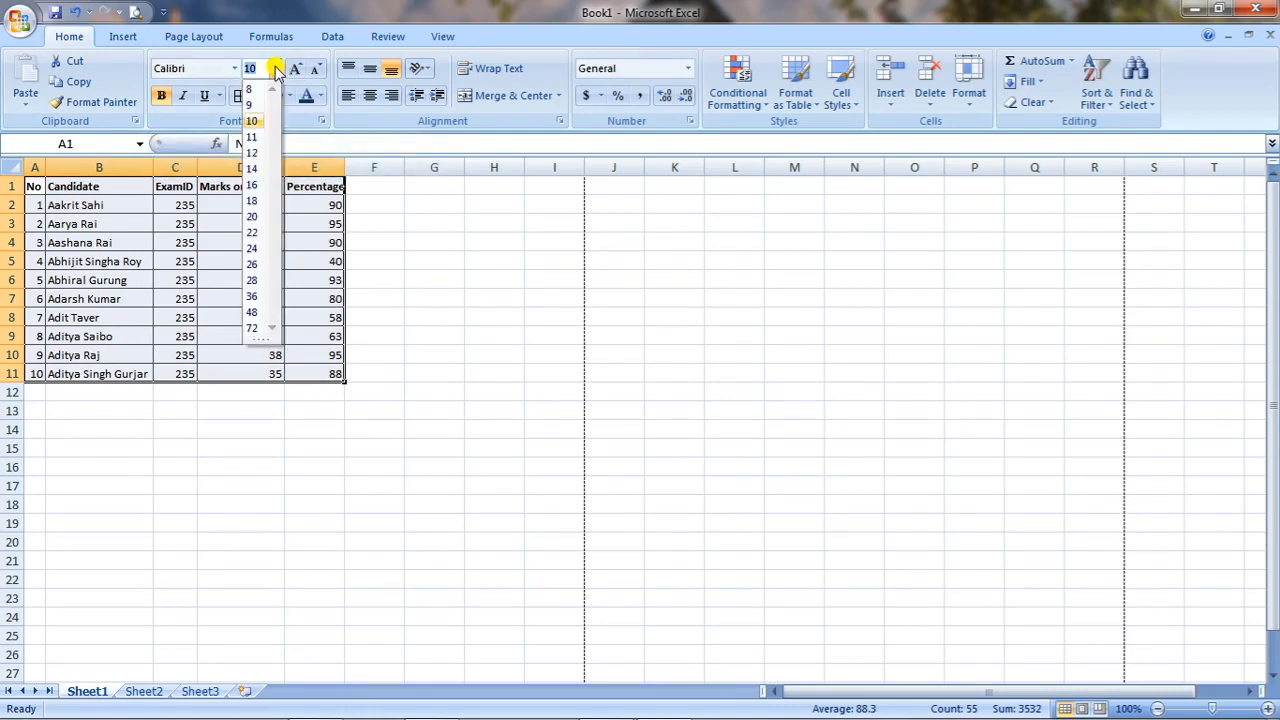
pyautogui.click(253, 225)
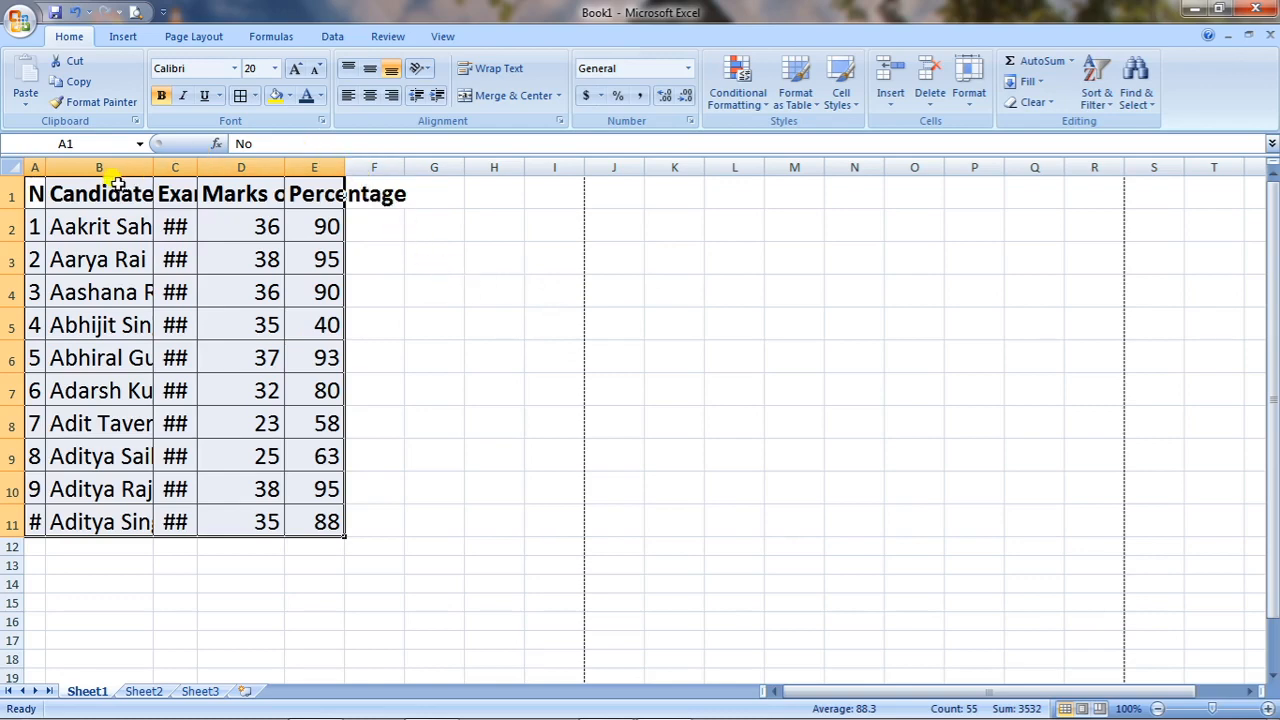
# AutoFit columns A to E (No, Candidate, ExamID, Marks or Points, Percentage) to their contents.
pyautogui.doubleClick(45, 167)
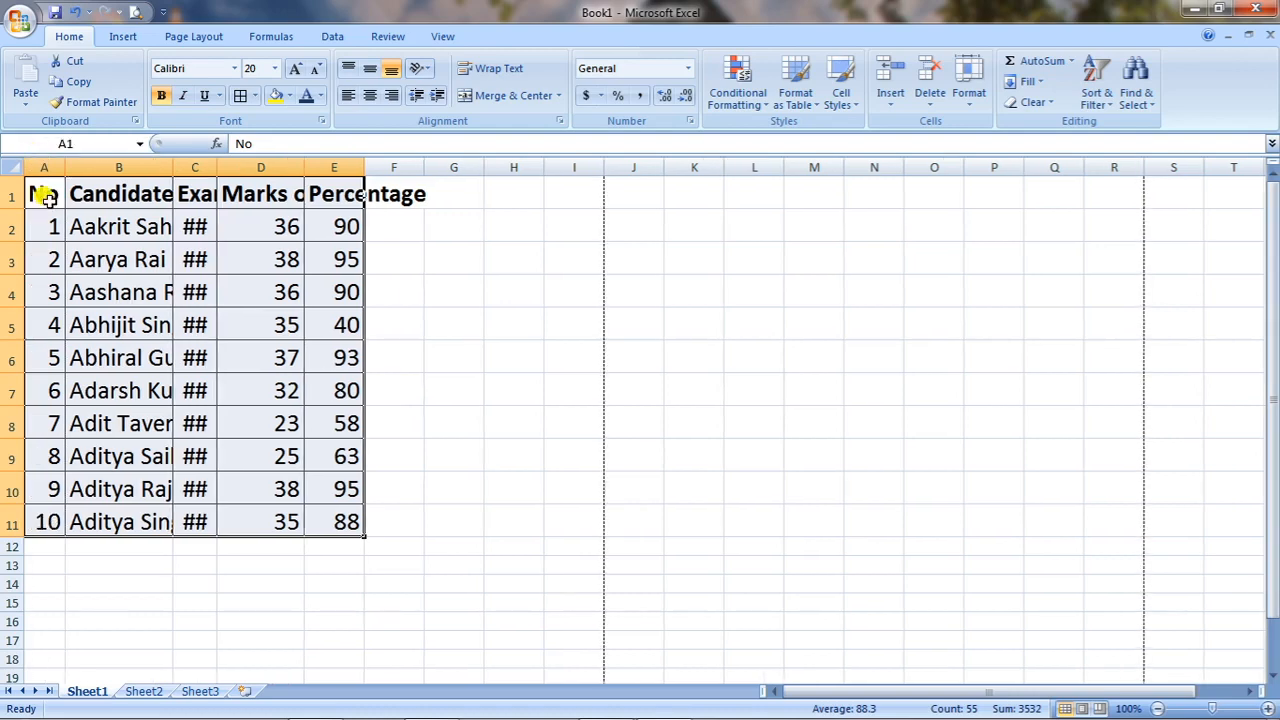
pyautogui.doubleClick(173, 167)
pyautogui.doubleClick(316, 166)
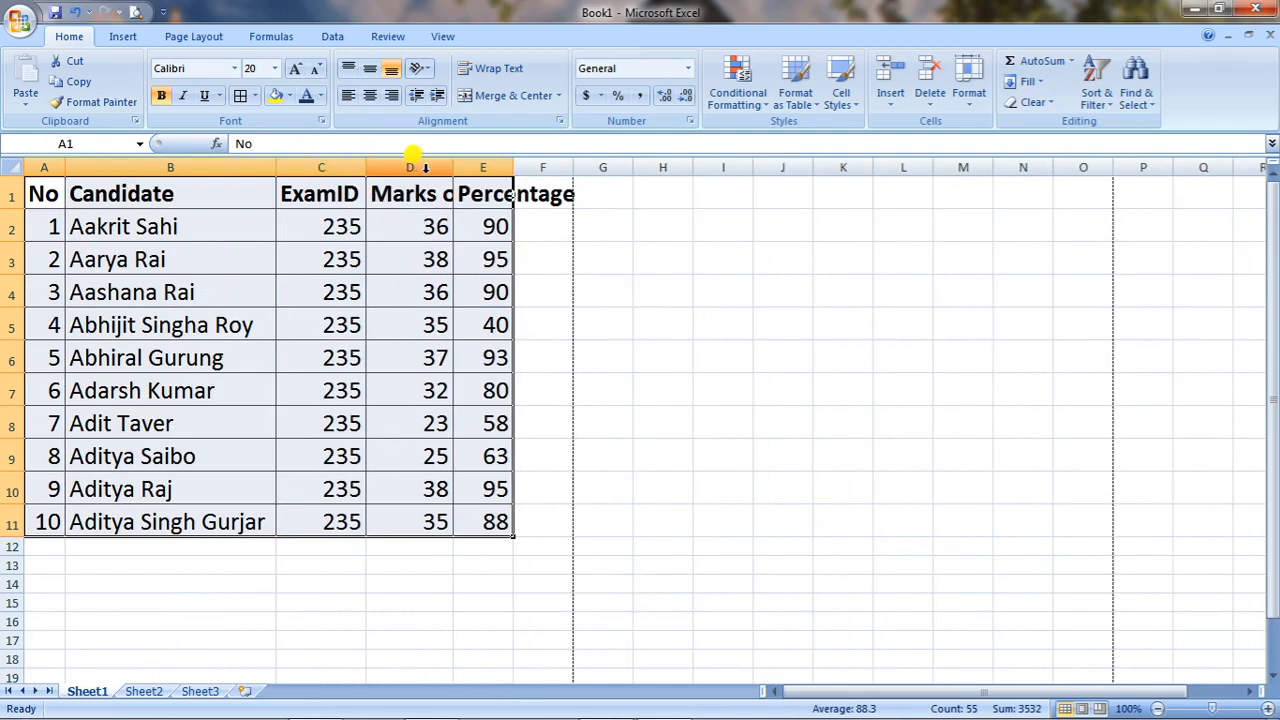
pyautogui.doubleClick(450, 167)
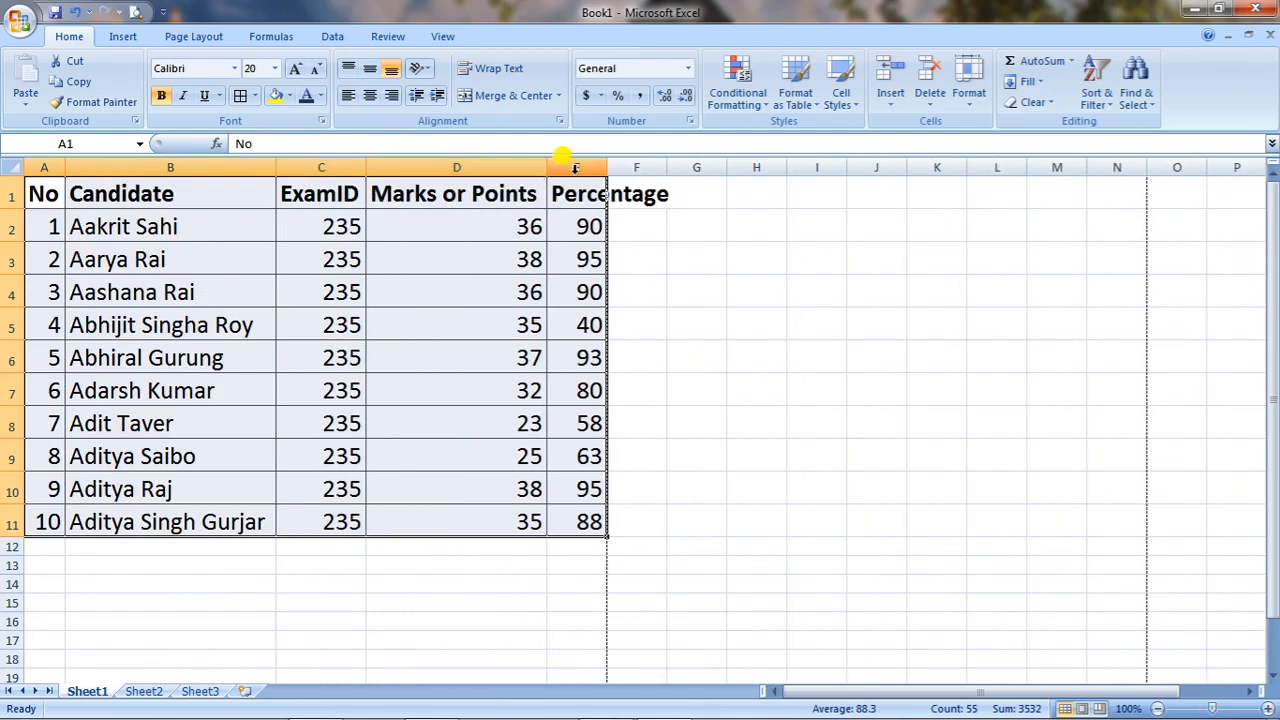
pyautogui.doubleClick(606, 167)
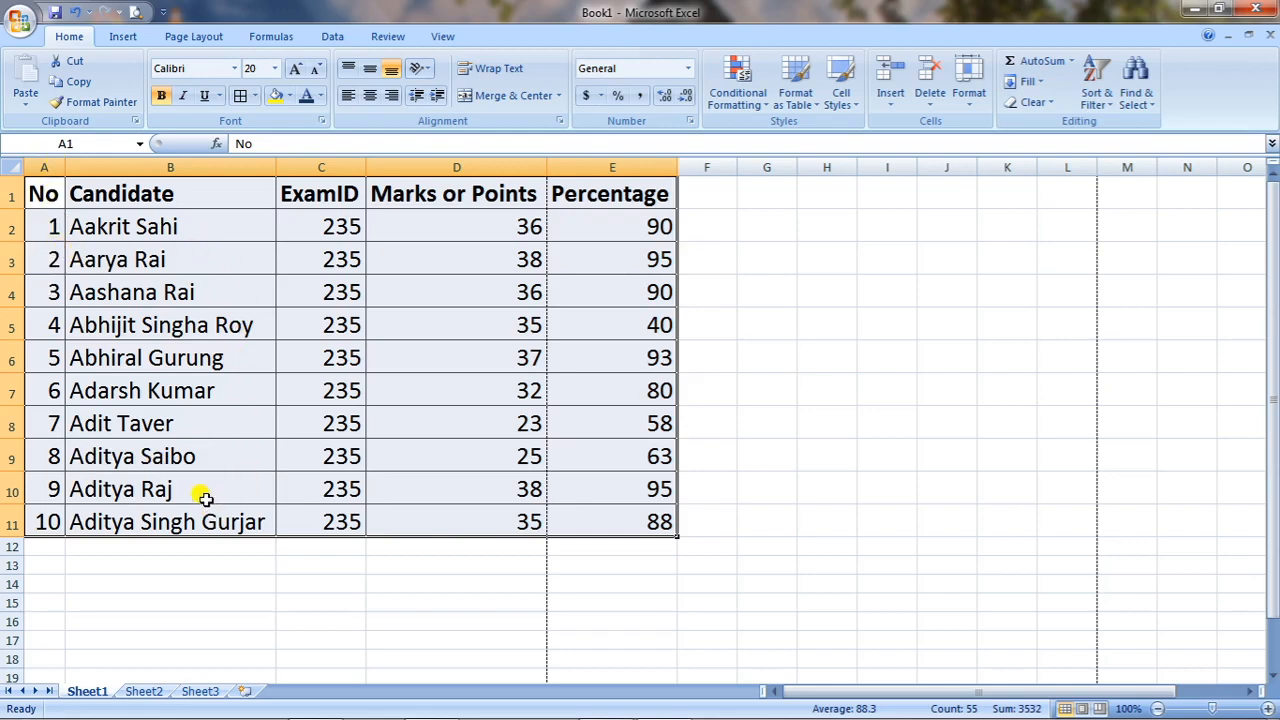
# Reduce the whole table's text size to 16 points.
pyautogui.moveTo(36, 182); pyautogui.dragTo(612, 516)
pyautogui.click(276, 69)
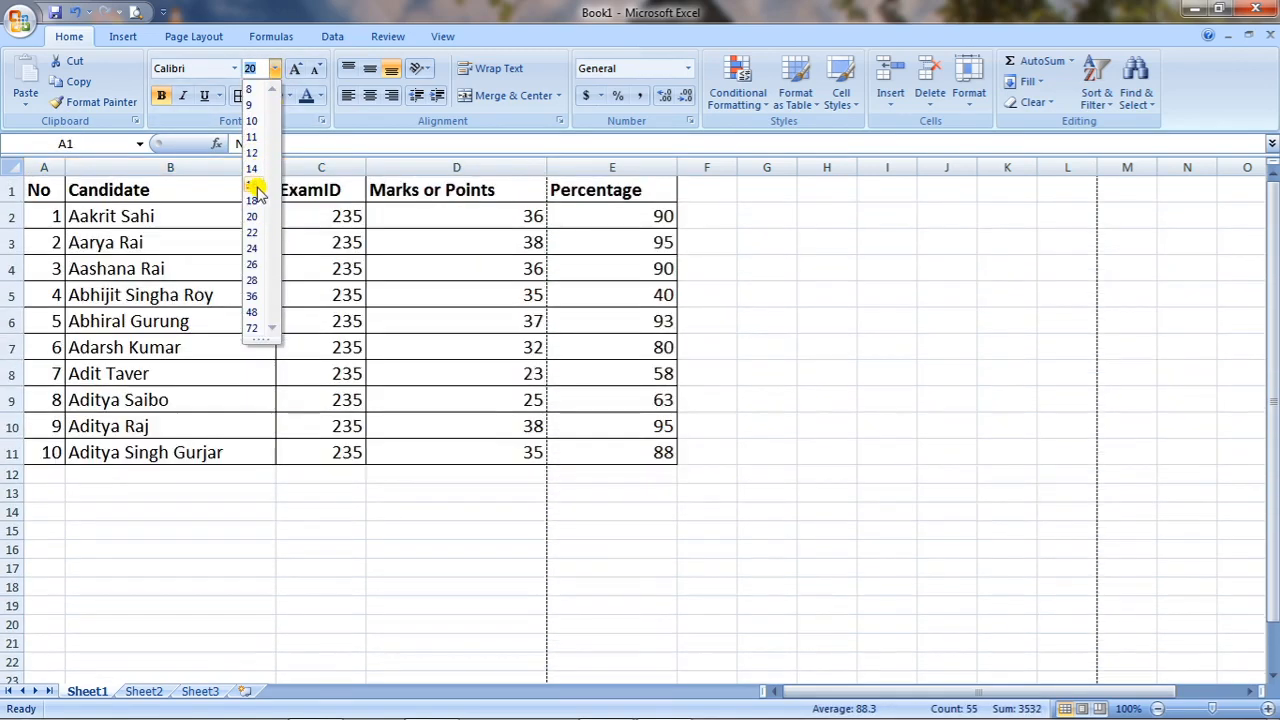
pyautogui.click(256, 186)
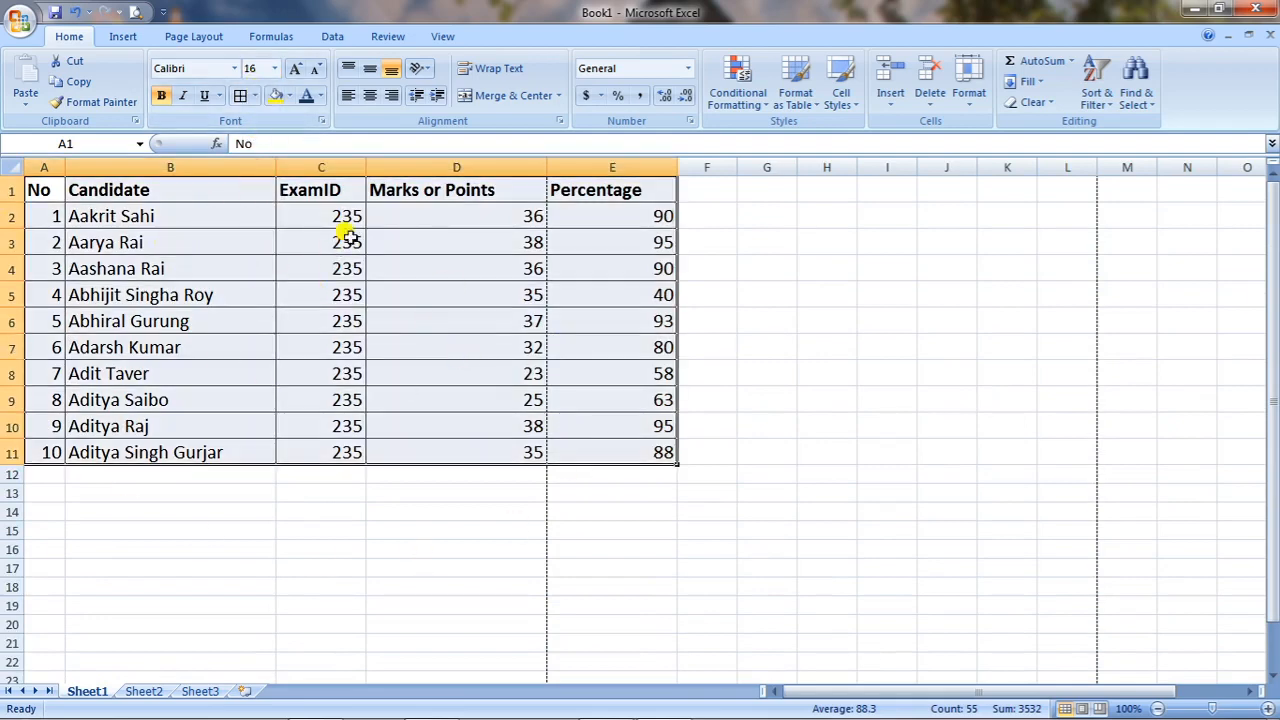
# Try Arial Rounded MT Bold, then set the table font to BatangChe.
pyautogui.click(238, 68)
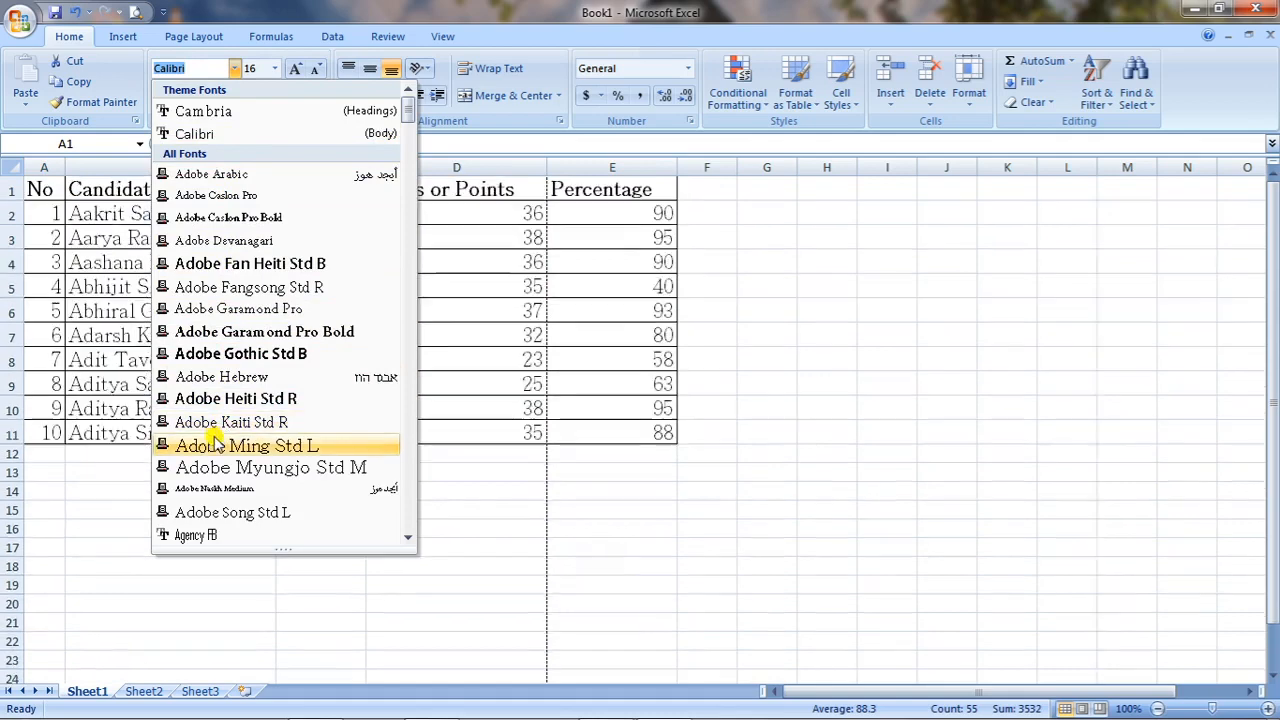
pyautogui.scroll(-2, 236, 405)
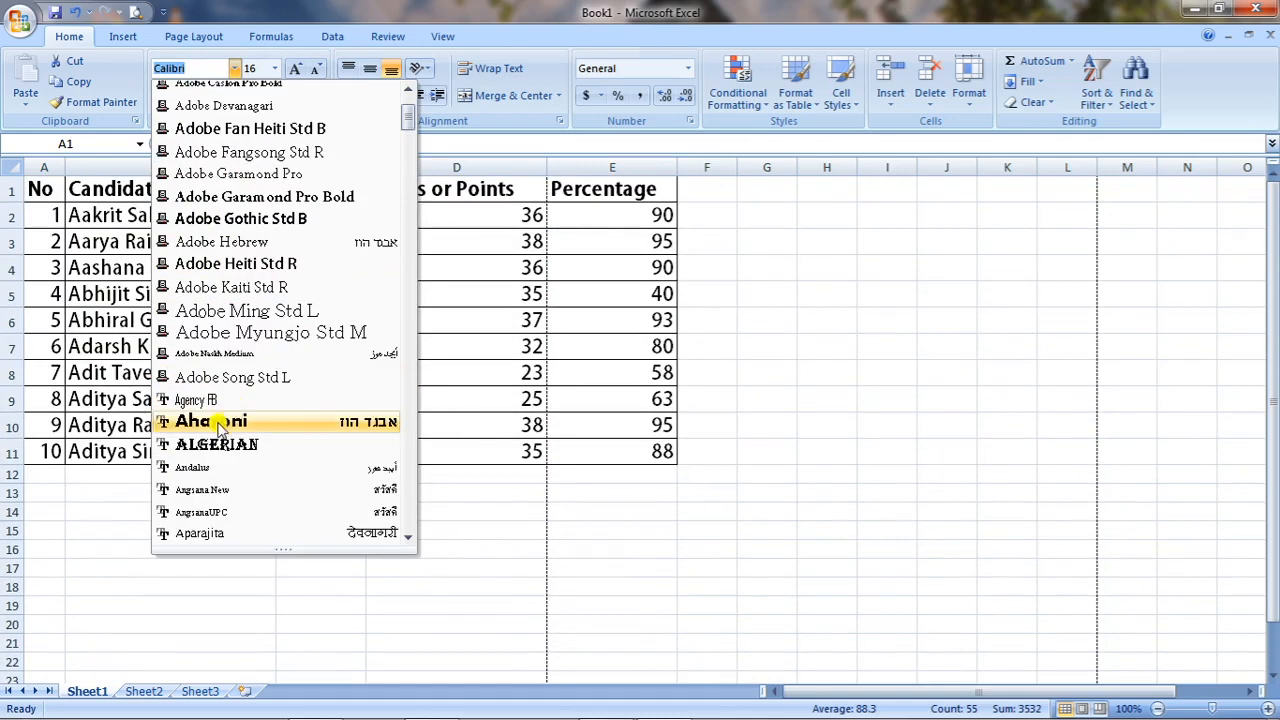
pyautogui.scroll(-2, 208, 447)
pyautogui.scroll(-1, 215, 450)
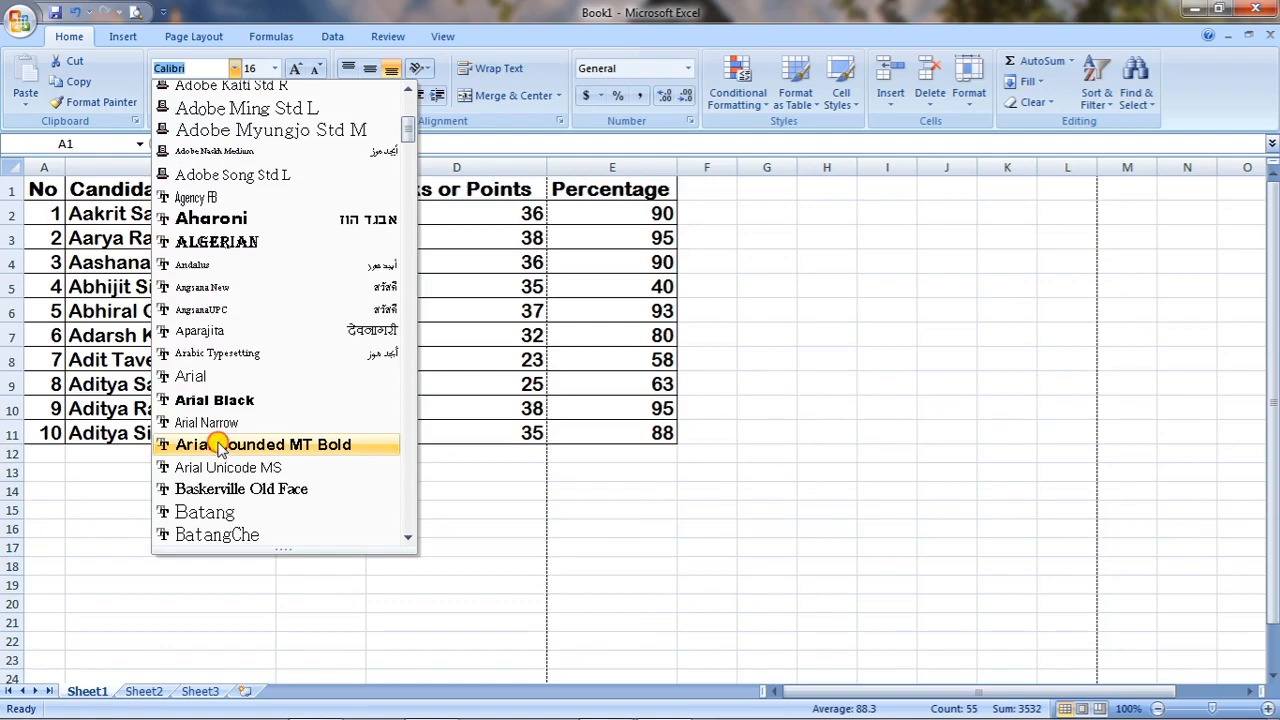
pyautogui.click(218, 445)
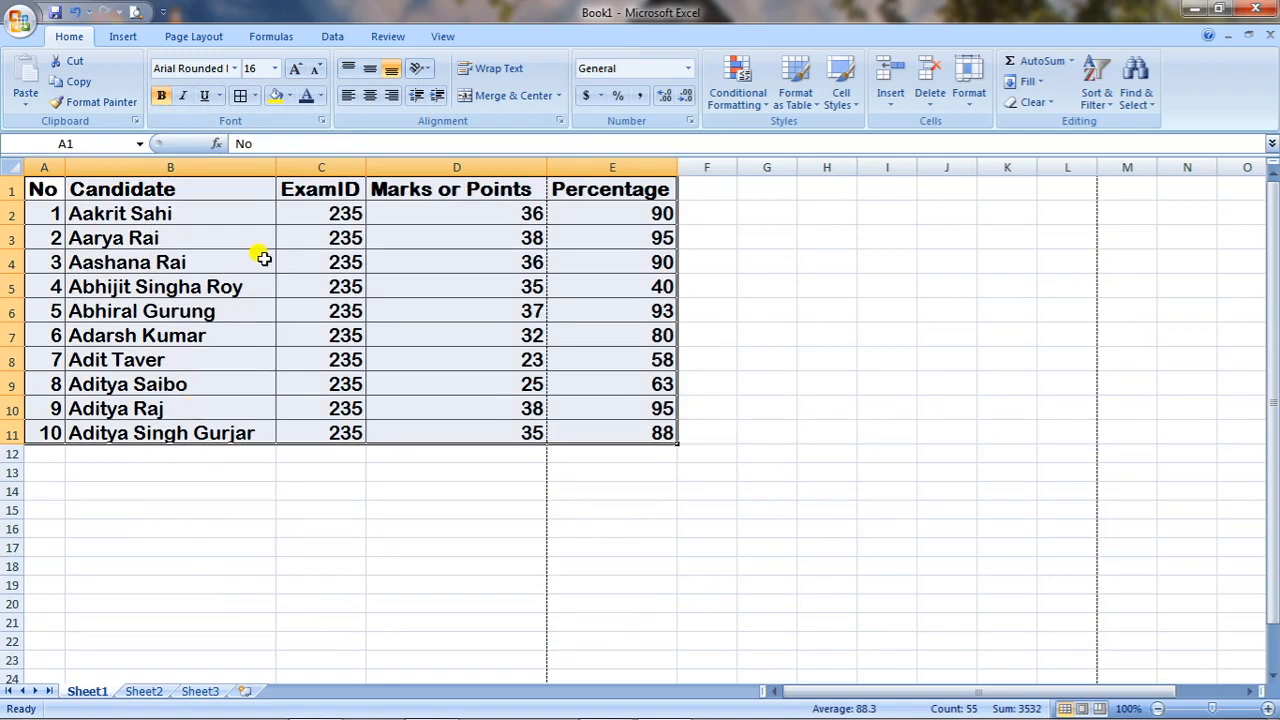
pyautogui.click(236, 68)
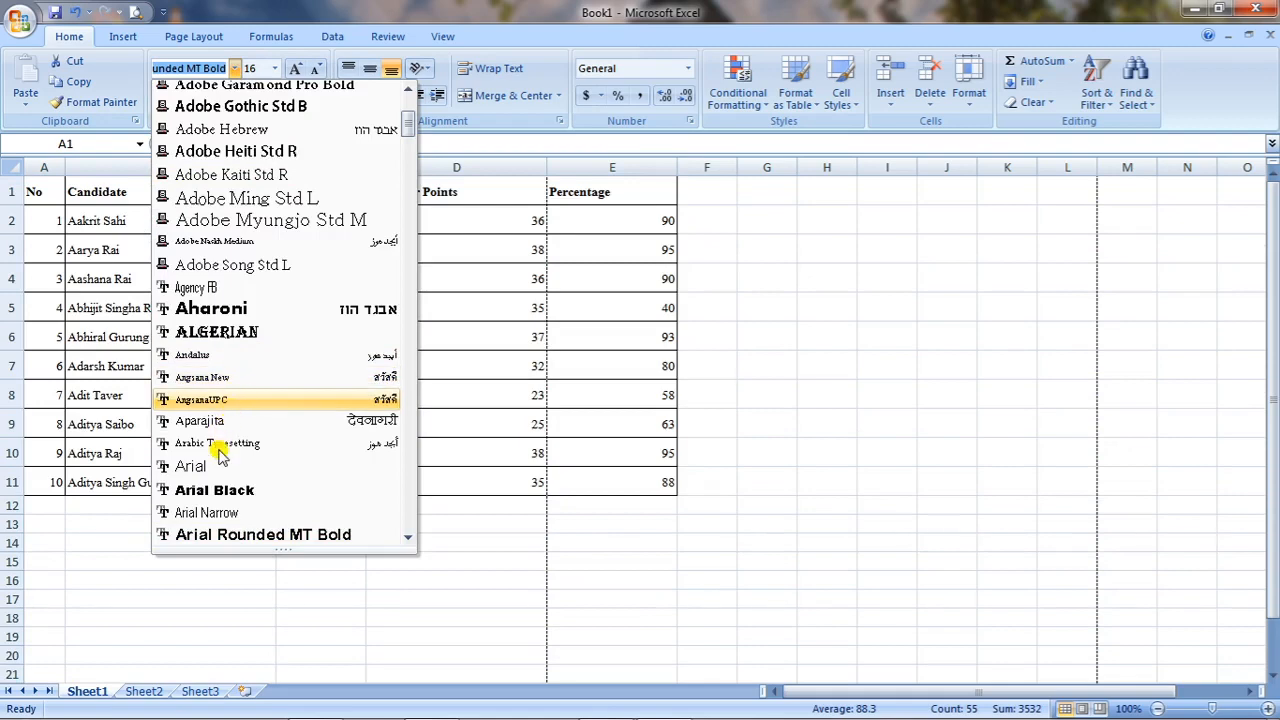
pyautogui.scroll(-3, 215, 490)
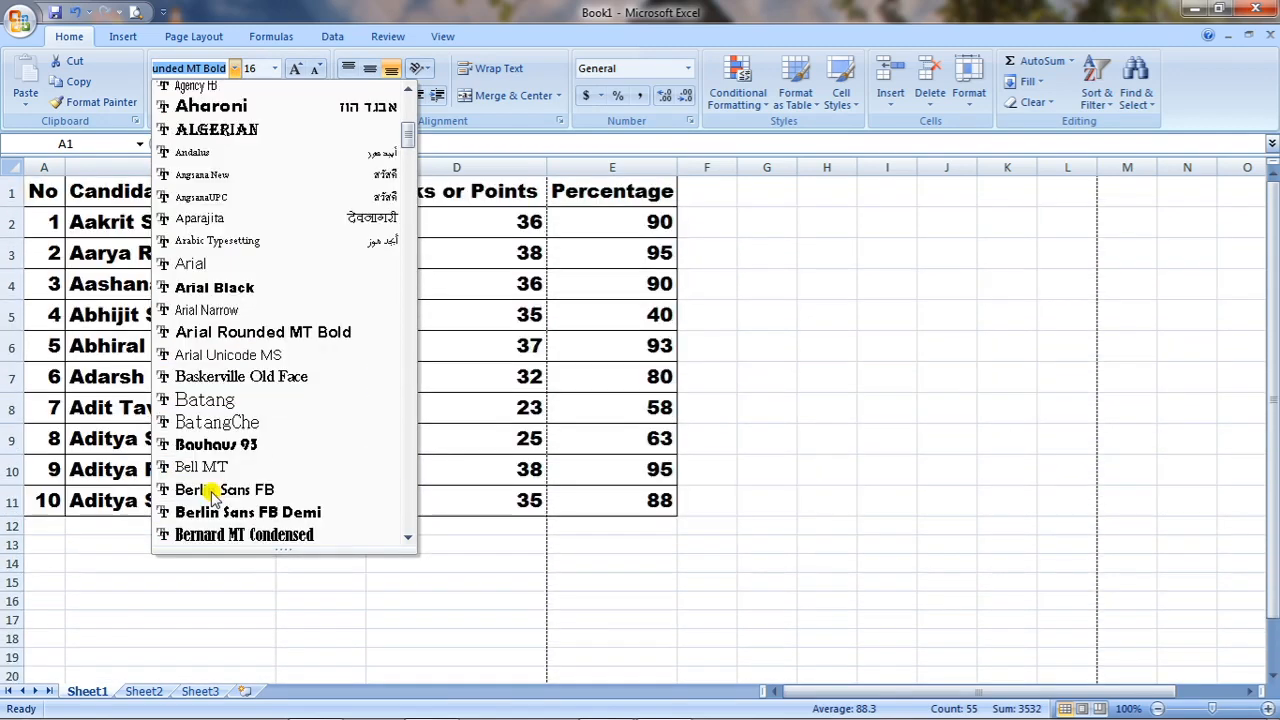
pyautogui.click(246, 420)
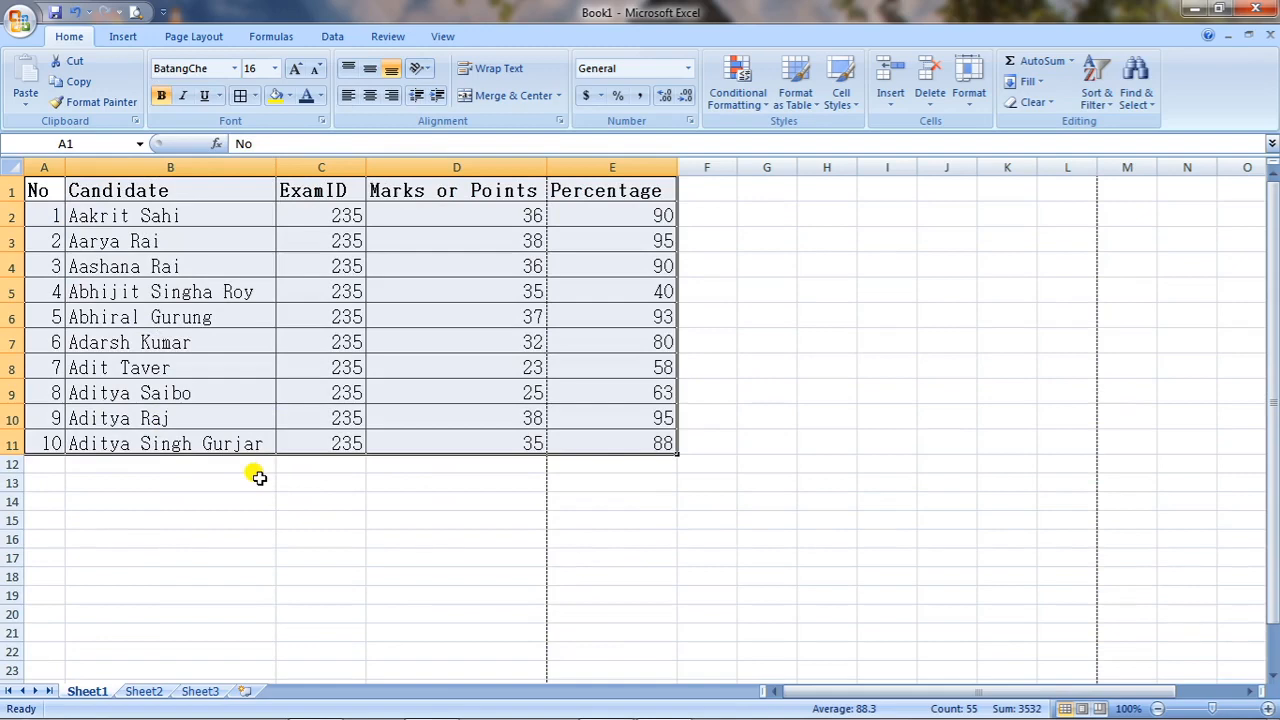
pyautogui.click(258, 545)
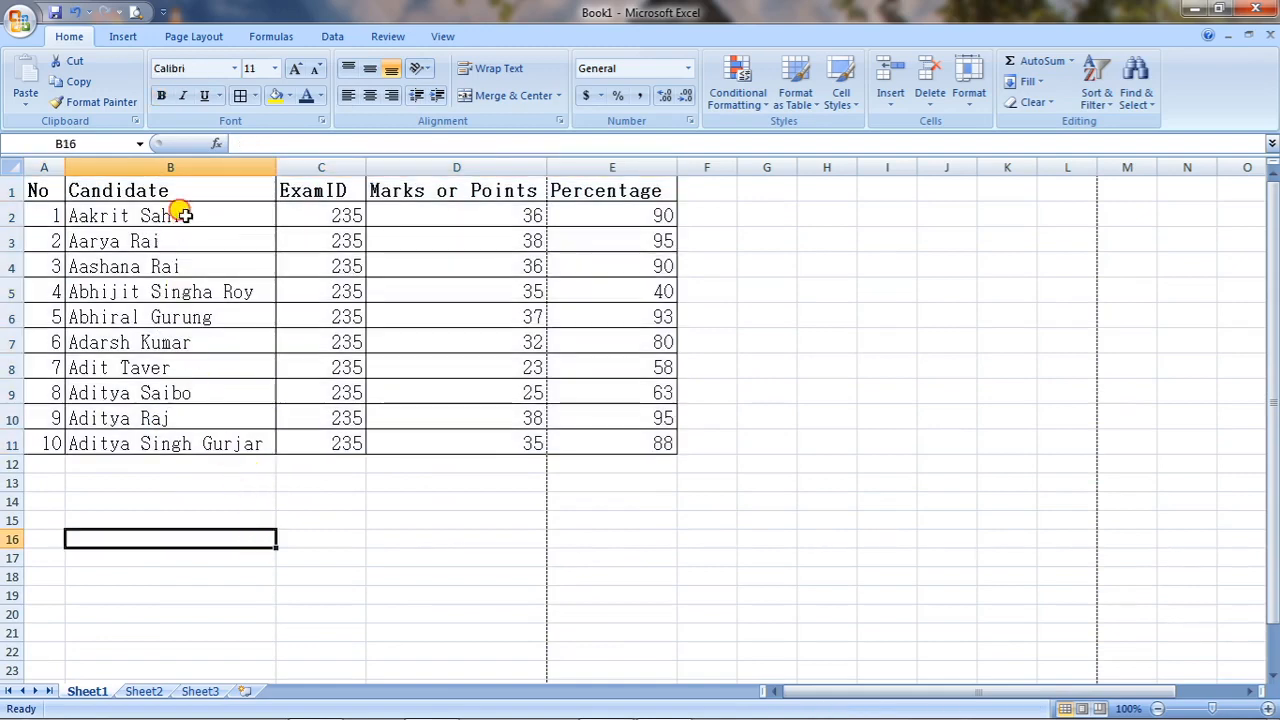
# Make names 1-2 bold, names 3-4 bold italic, and names 5-10 underlined.
pyautogui.moveTo(185, 215); pyautogui.dragTo(189, 234)
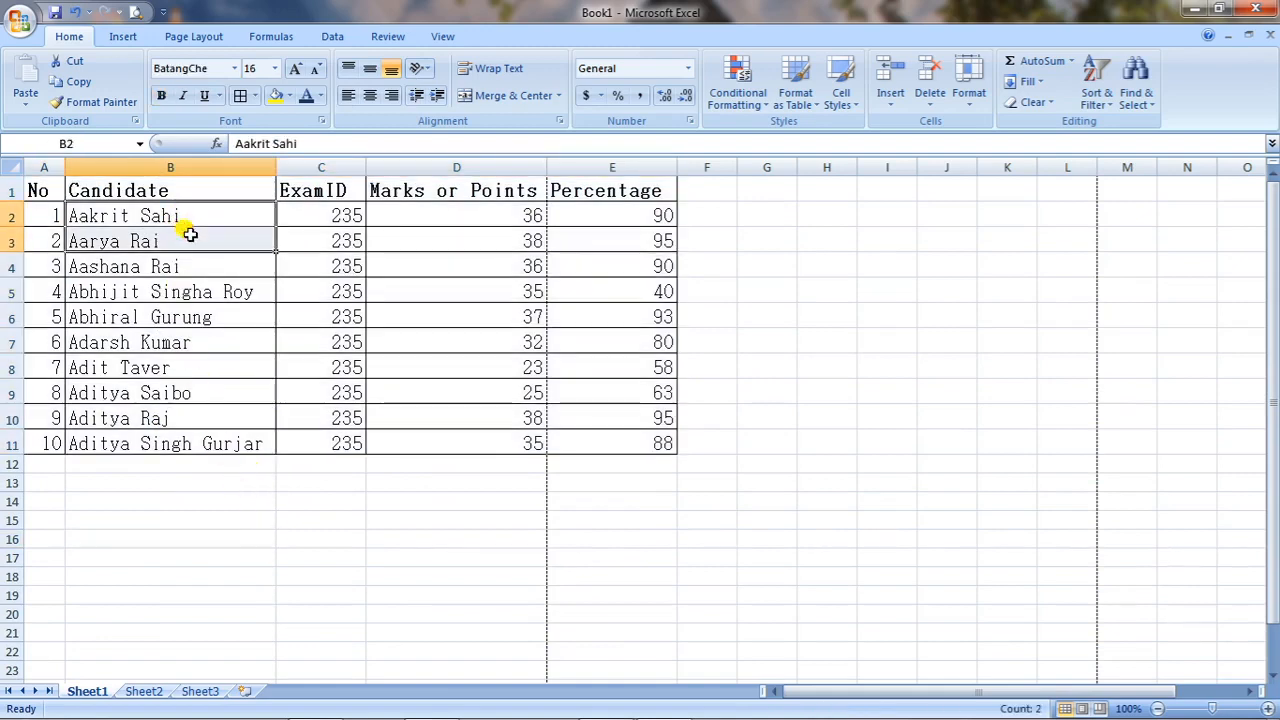
pyautogui.click(163, 95)
pyautogui.click(162, 265)
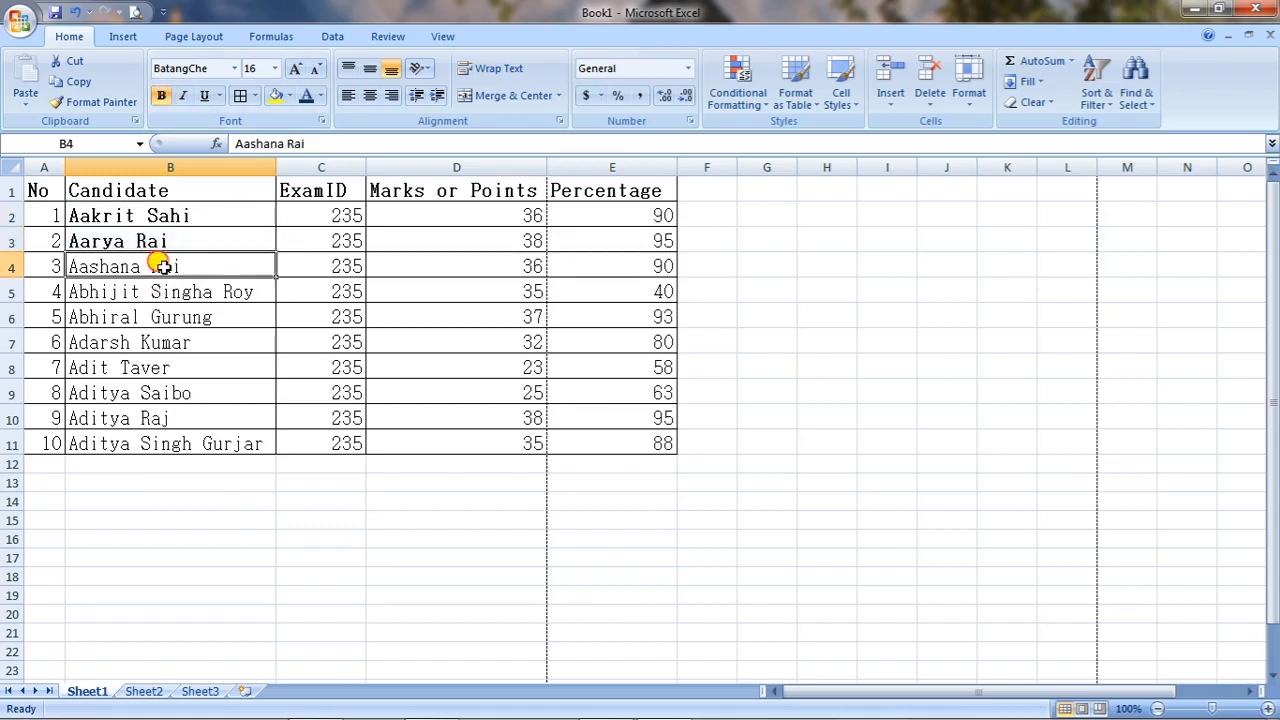
pyautogui.moveTo(162, 265); pyautogui.dragTo(166, 291)
pyautogui.click(162, 95)
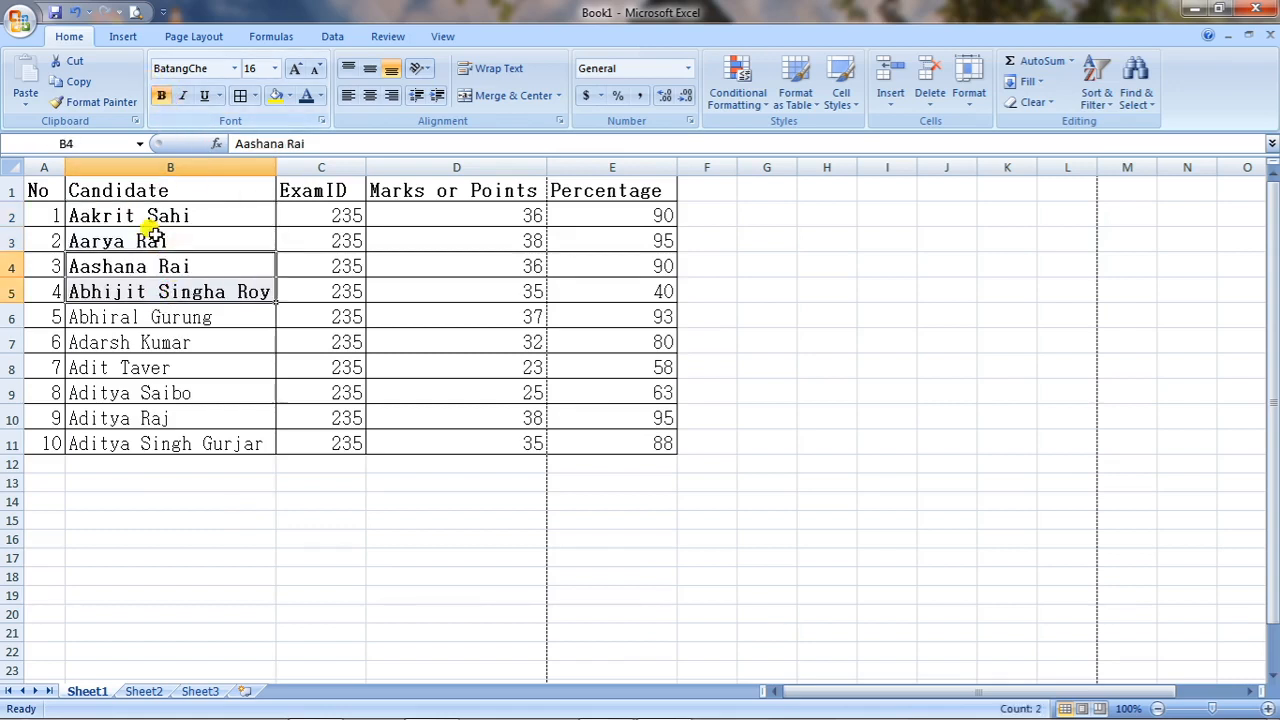
pyautogui.click(182, 96)
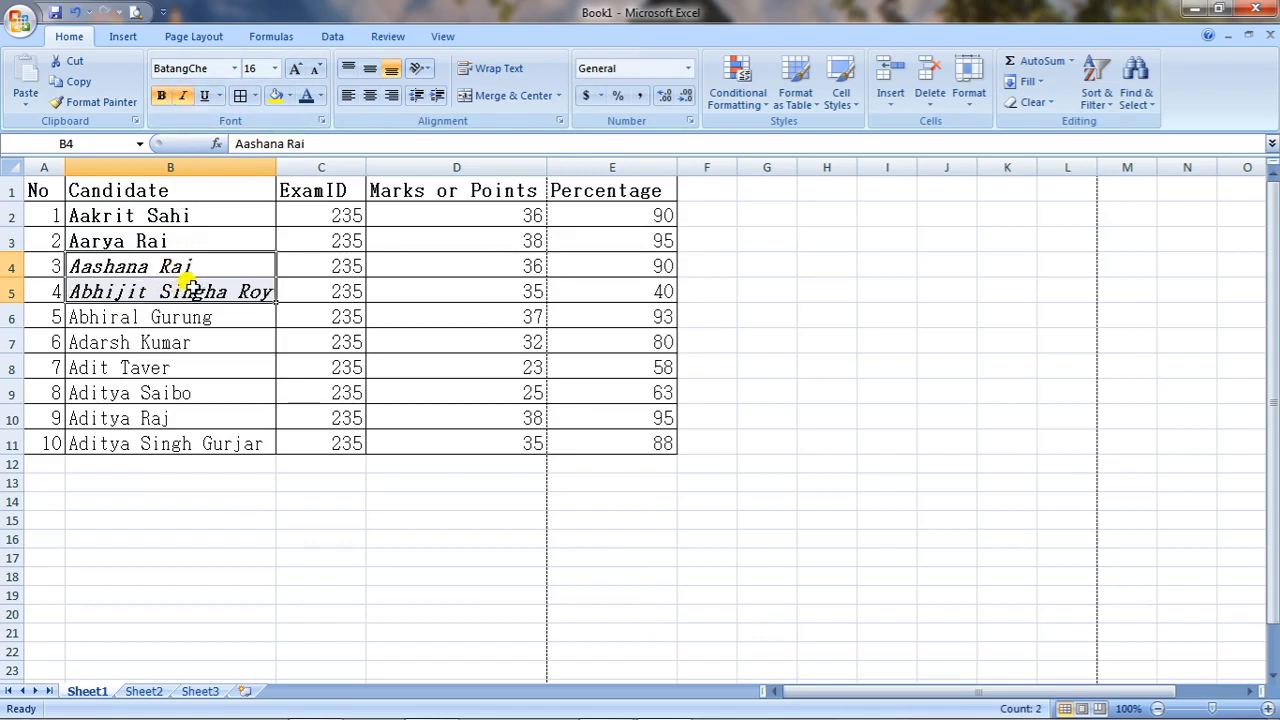
pyautogui.moveTo(185, 313); pyautogui.dragTo(186, 445)
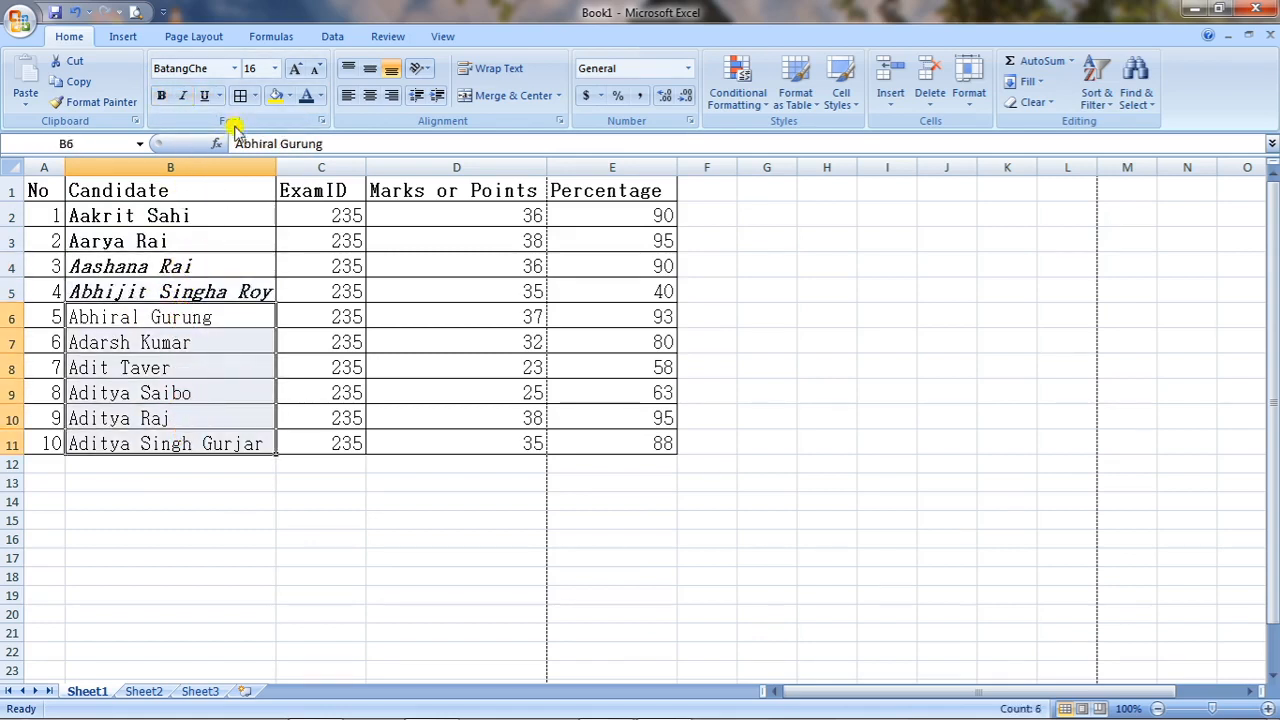
pyautogui.click(209, 101)
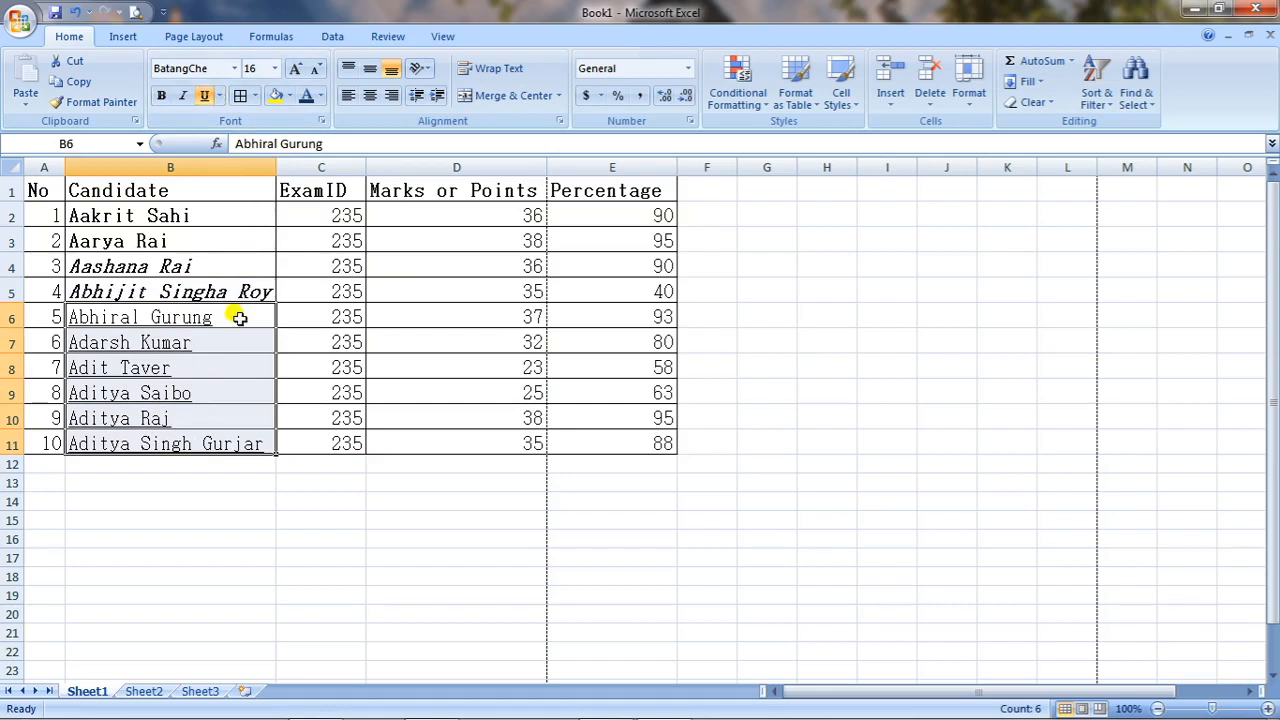
pyautogui.click(265, 538)
pyautogui.click(45, 190)
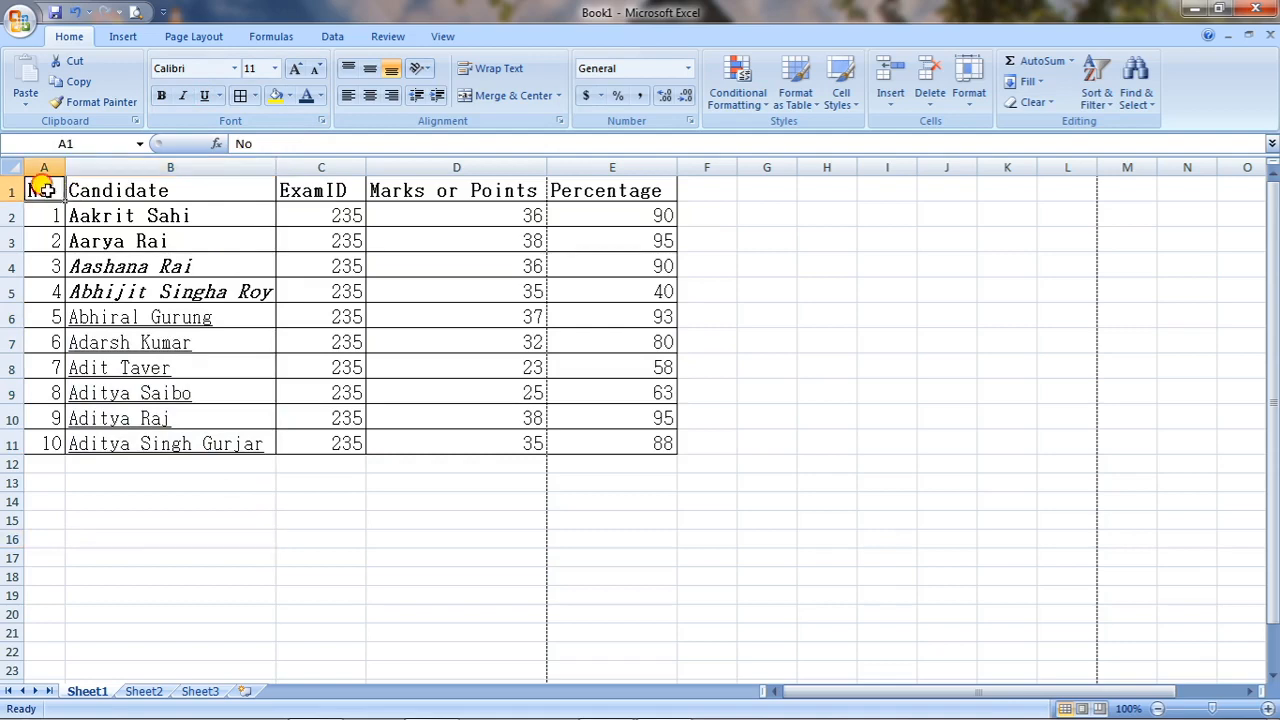
# Change the font of the entire table A1:E11 to Cambria.
pyautogui.moveTo(45, 190); pyautogui.dragTo(614, 443)
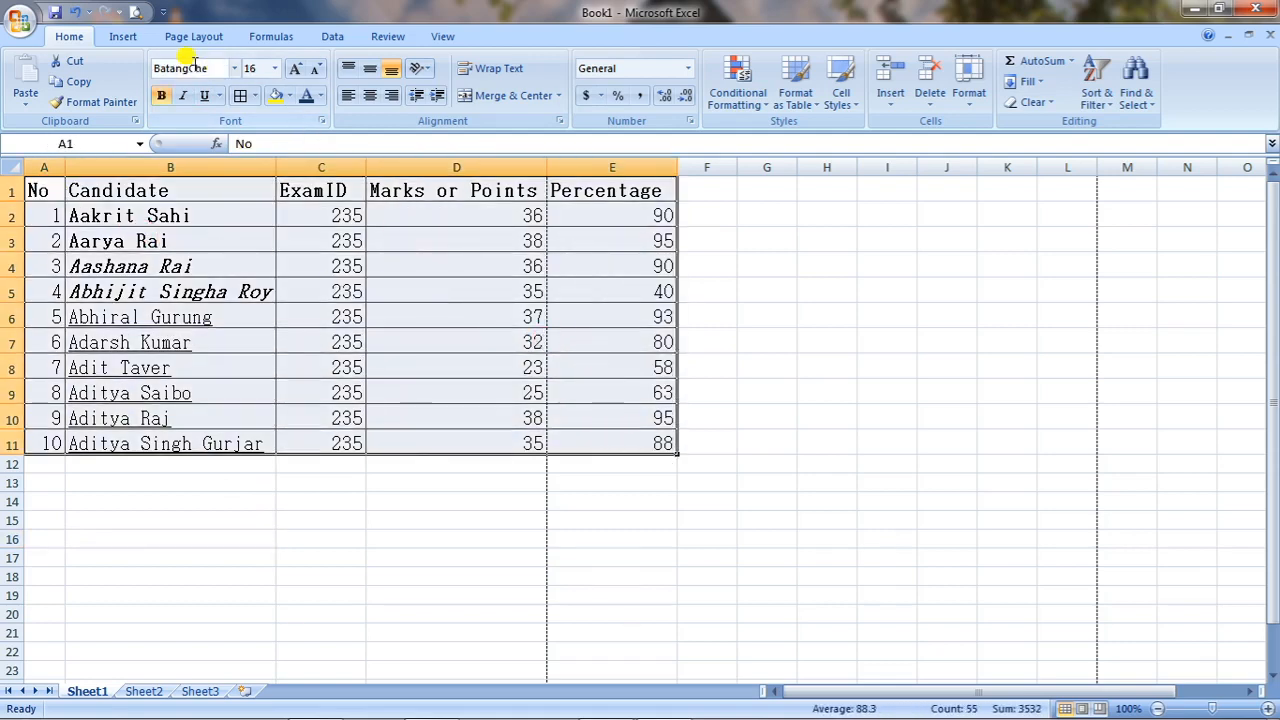
pyautogui.click(234, 68)
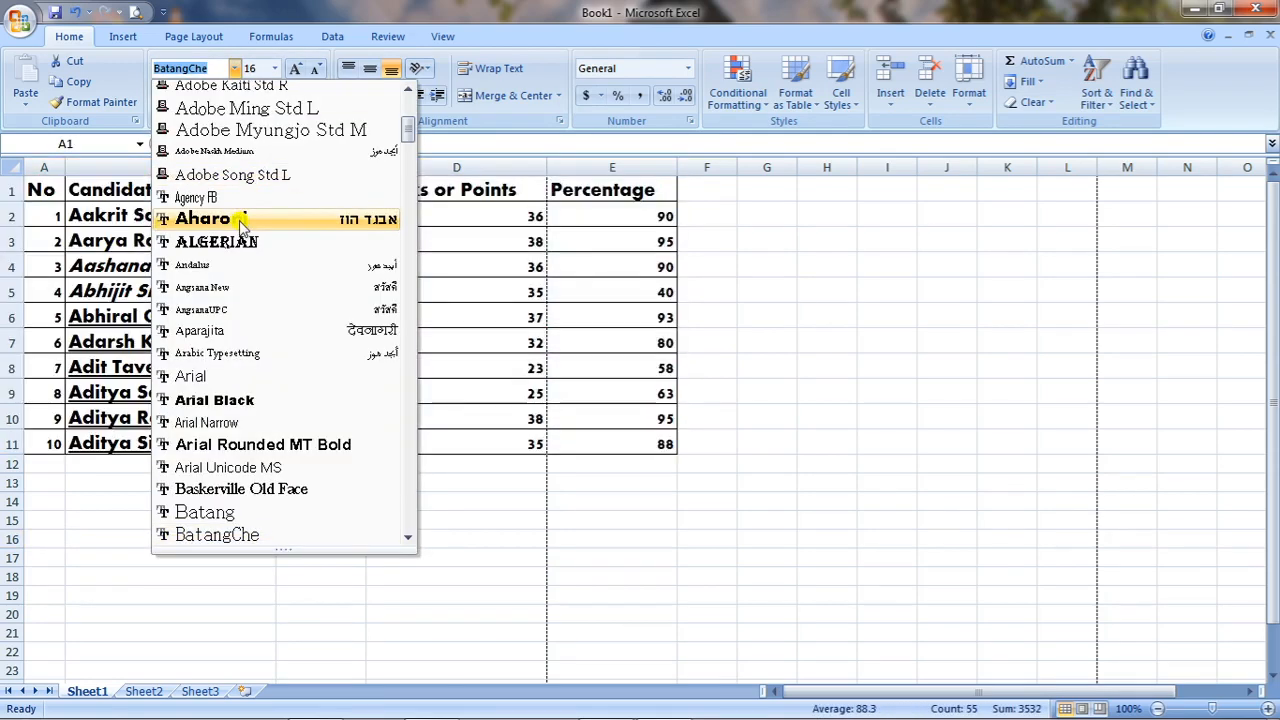
pyautogui.scroll(3, 240, 225)
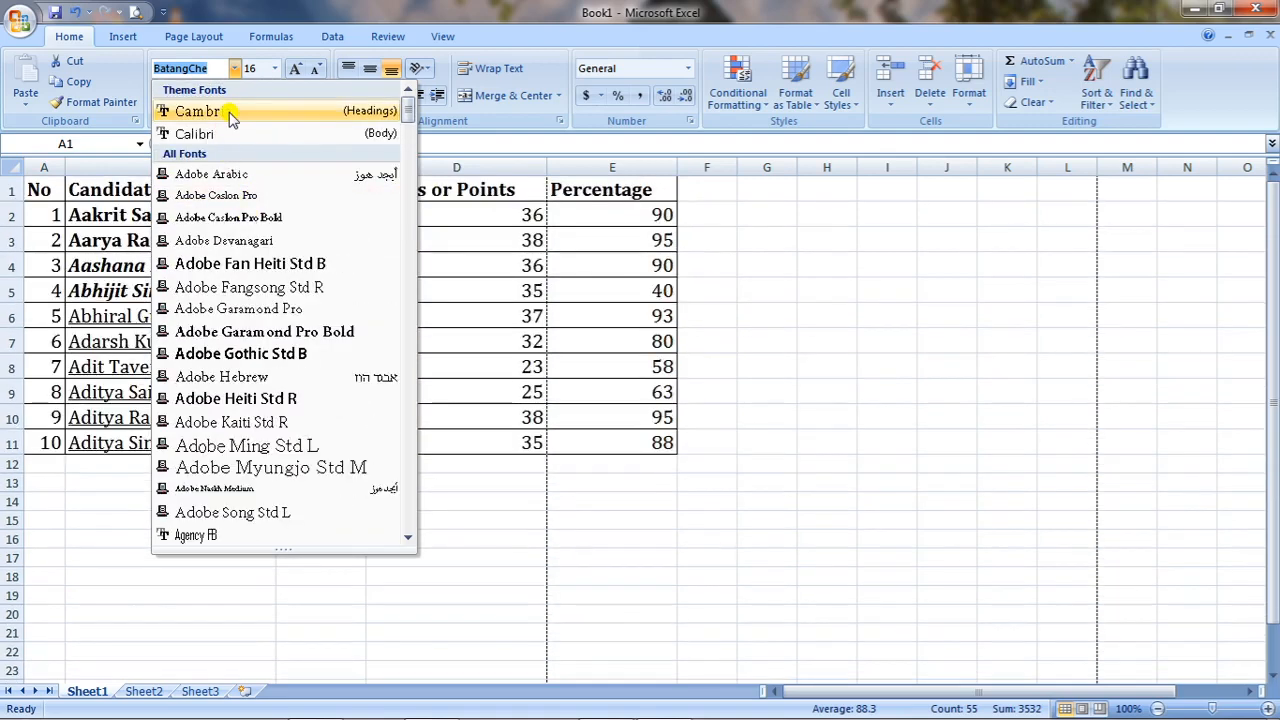
pyautogui.click(229, 113)
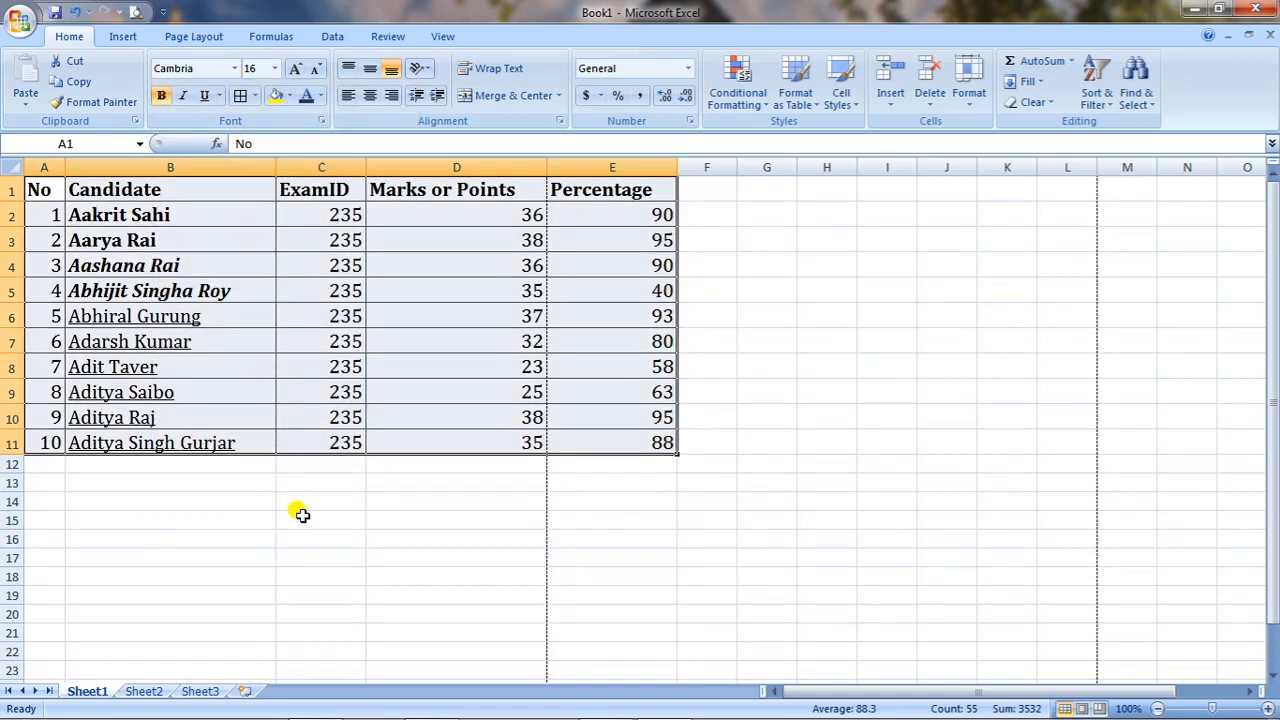
pyautogui.click(315, 560)
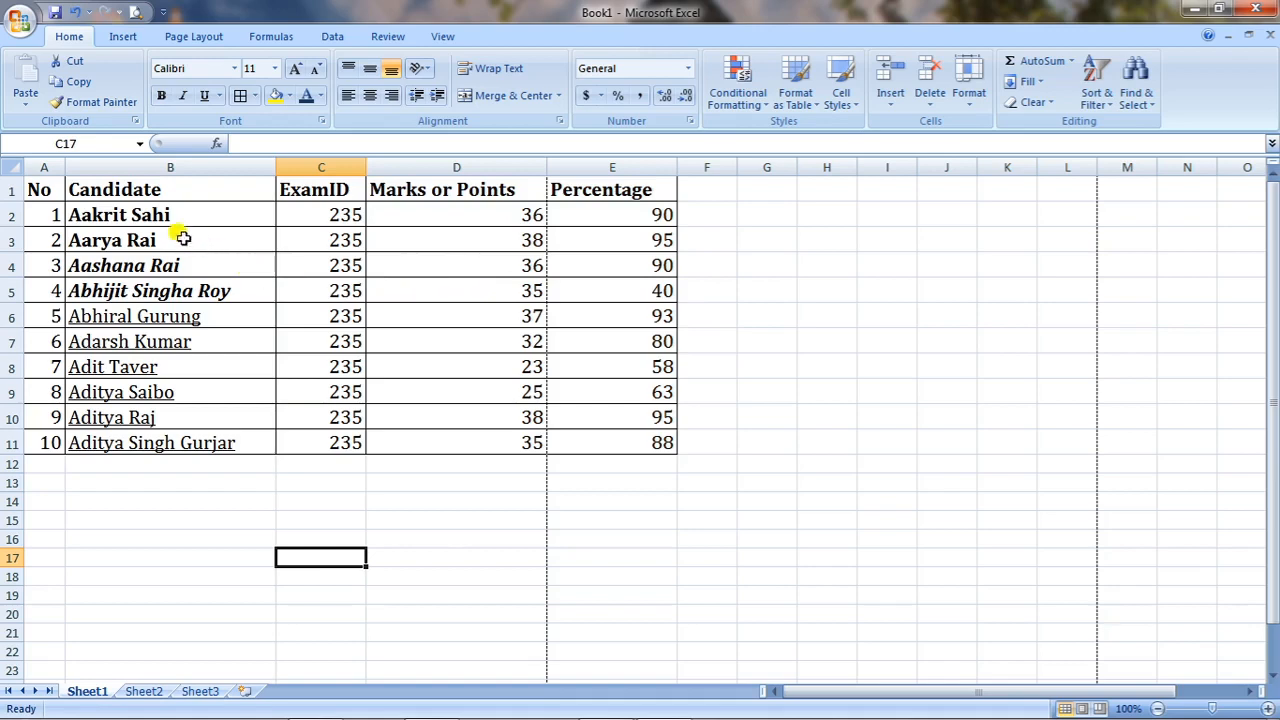
# Left-align all table contents after trying centre and right alignment.
pyautogui.moveTo(32, 190); pyautogui.dragTo(625, 452)
pyautogui.click(369, 95)
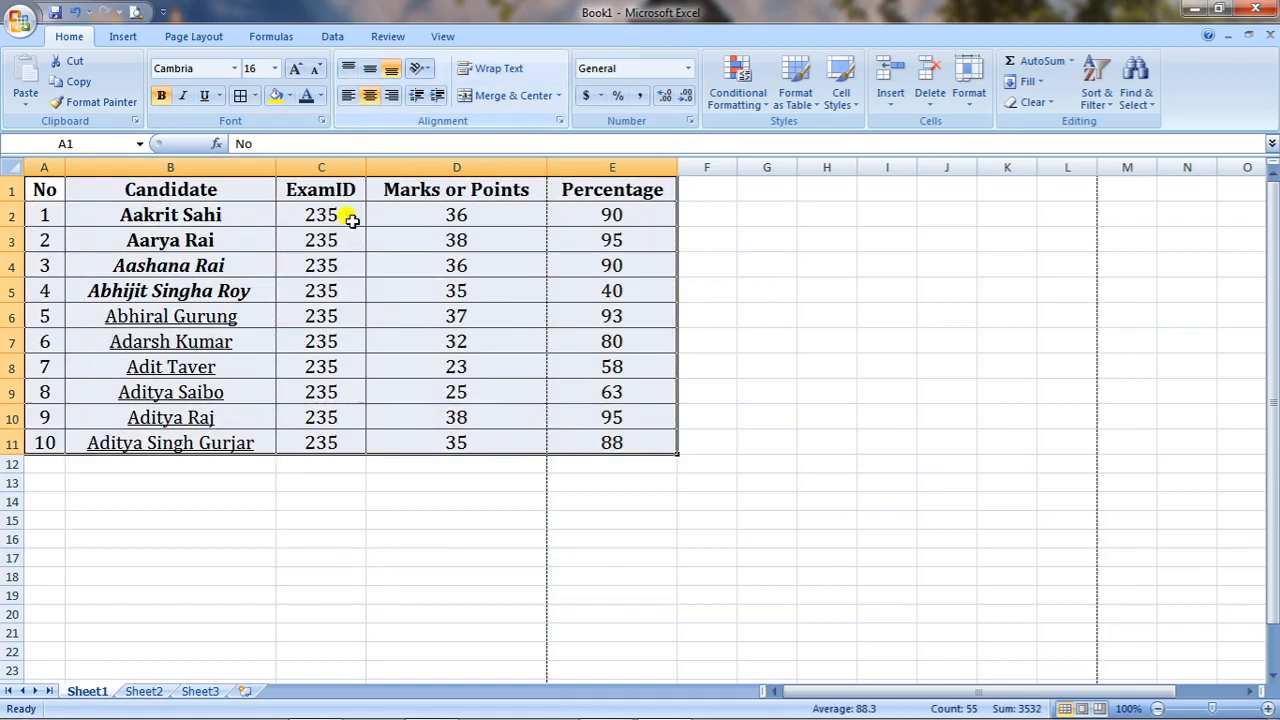
pyautogui.click(391, 95)
pyautogui.click(347, 93)
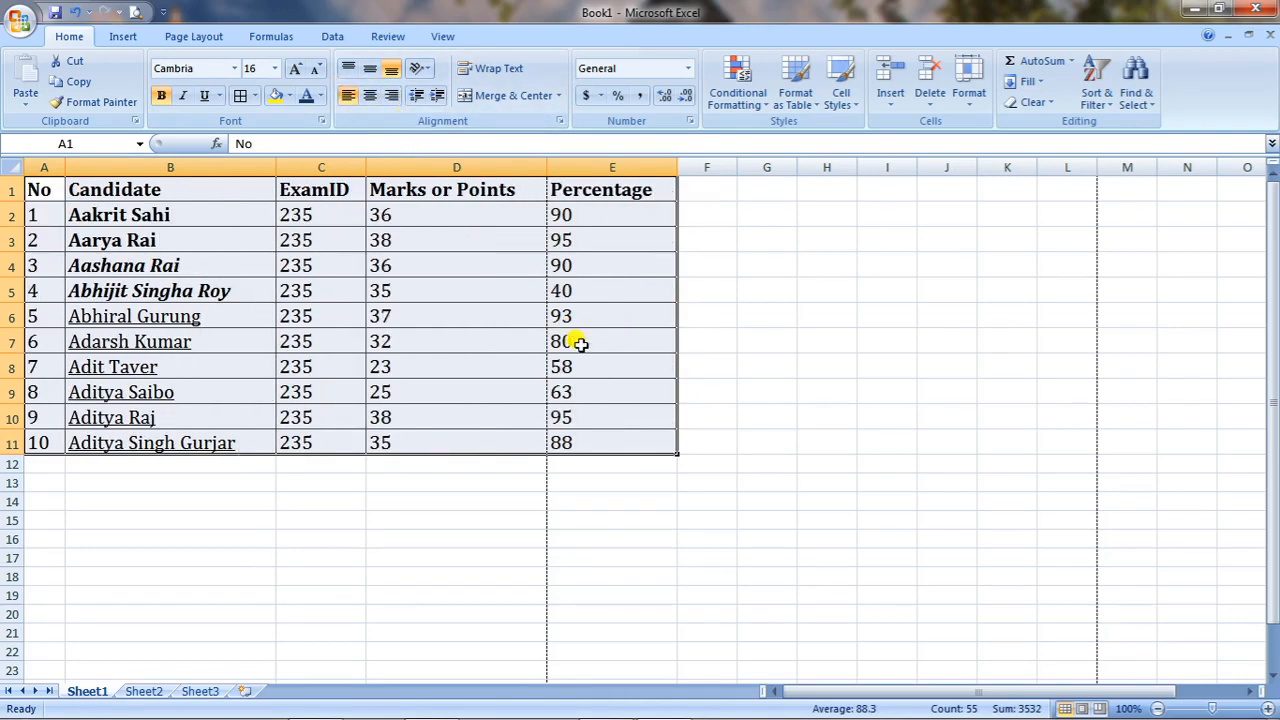
# Insert a blank row above the table and enter 'details' in A1.
pyautogui.click(388, 608)
pyautogui.rightClick(12, 190)
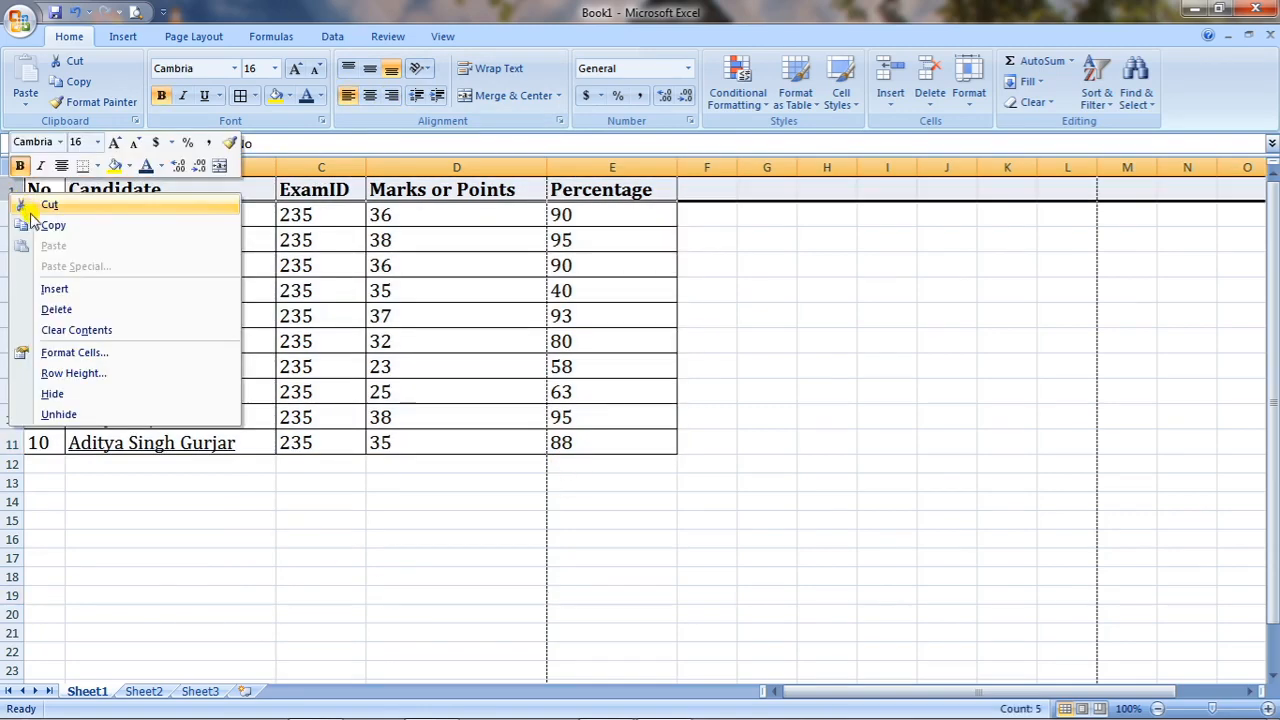
pyautogui.click(55, 288)
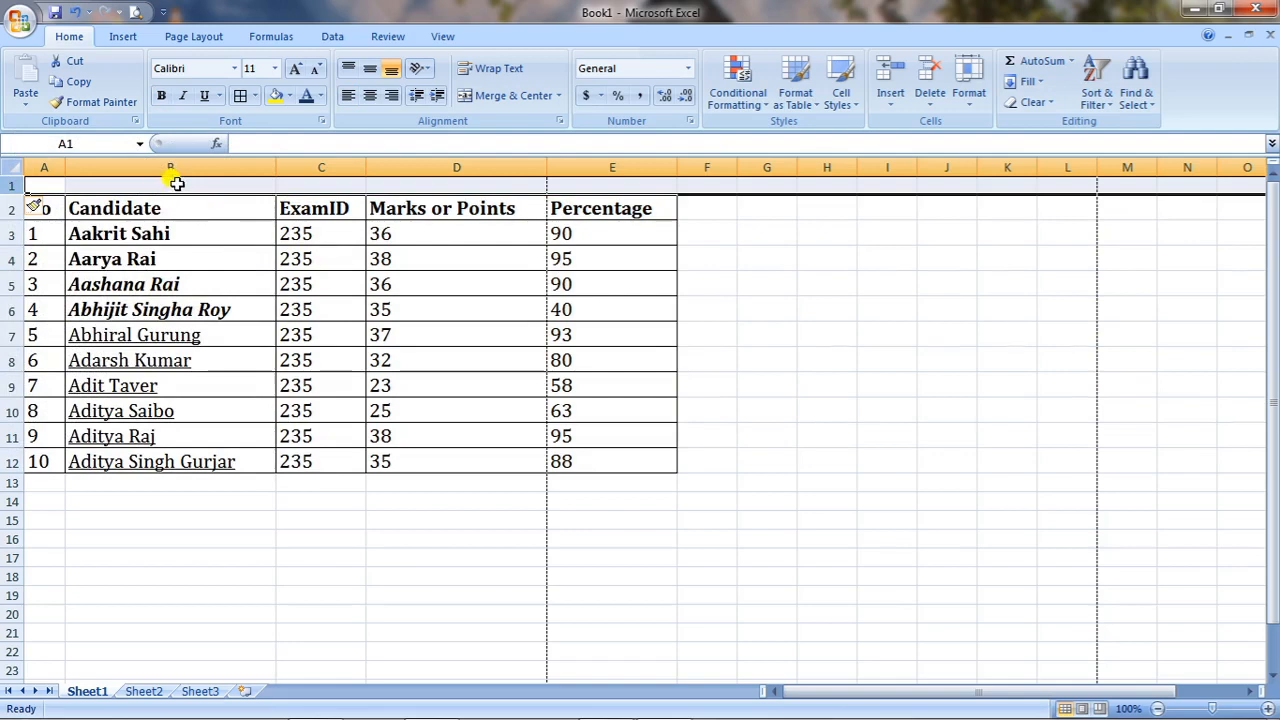
pyautogui.click(175, 183)
pyautogui.click(52, 182)
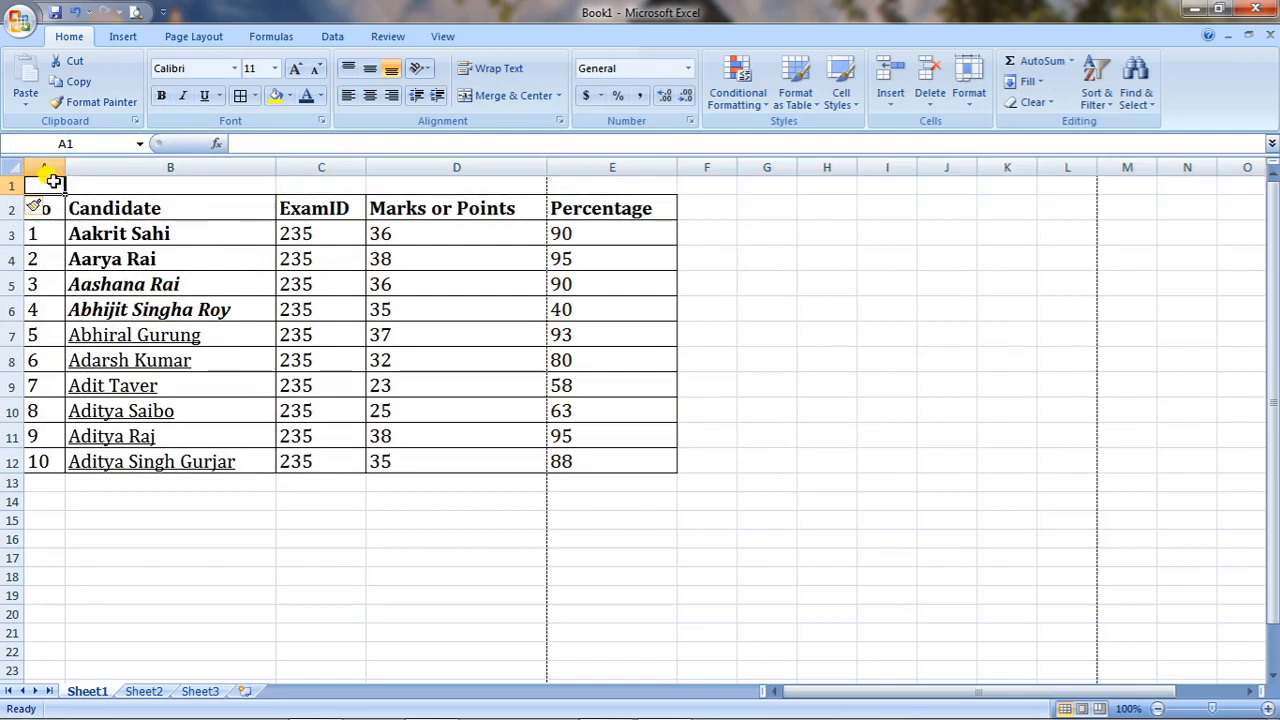
pyautogui.write('details')
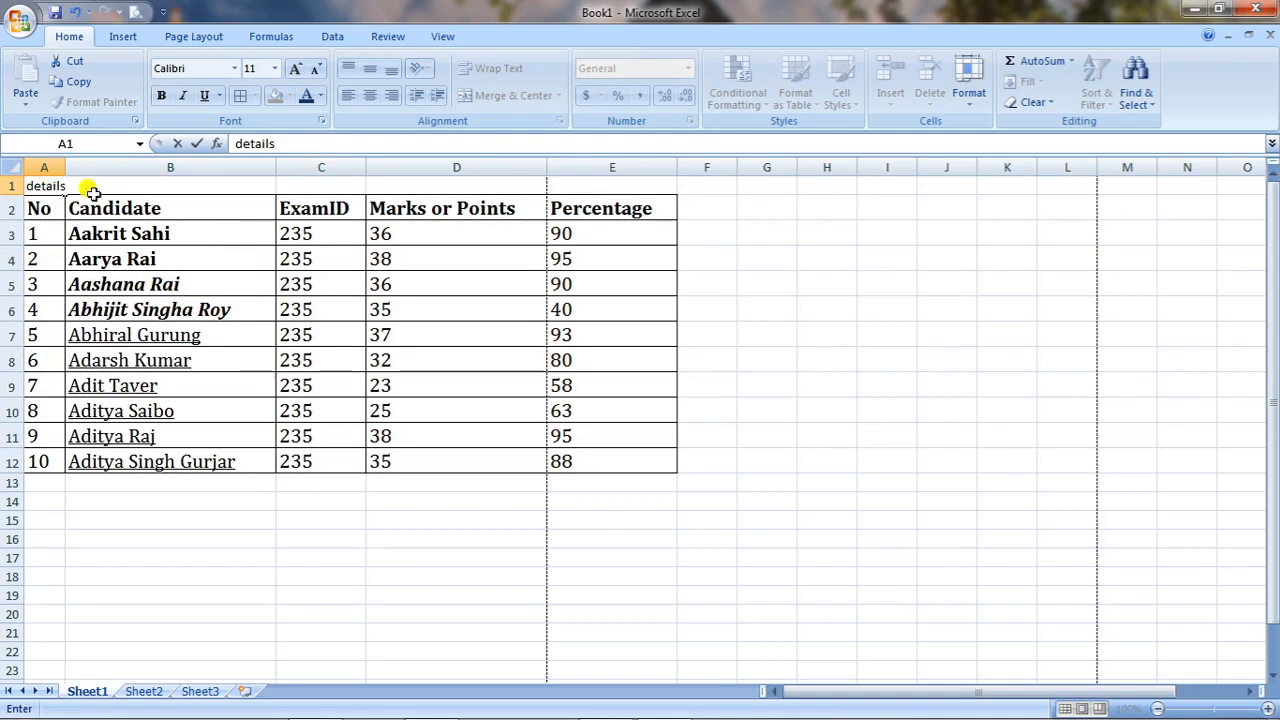
pyautogui.click(282, 608)
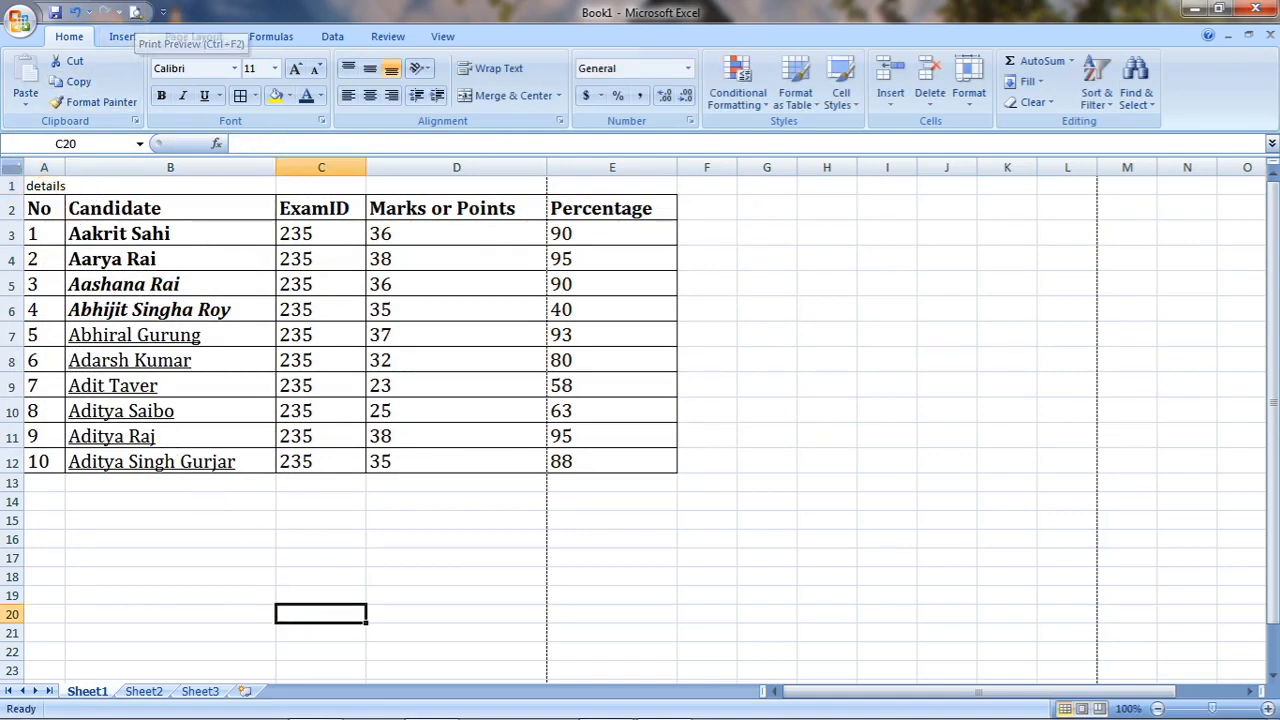
pyautogui.click(134, 12)
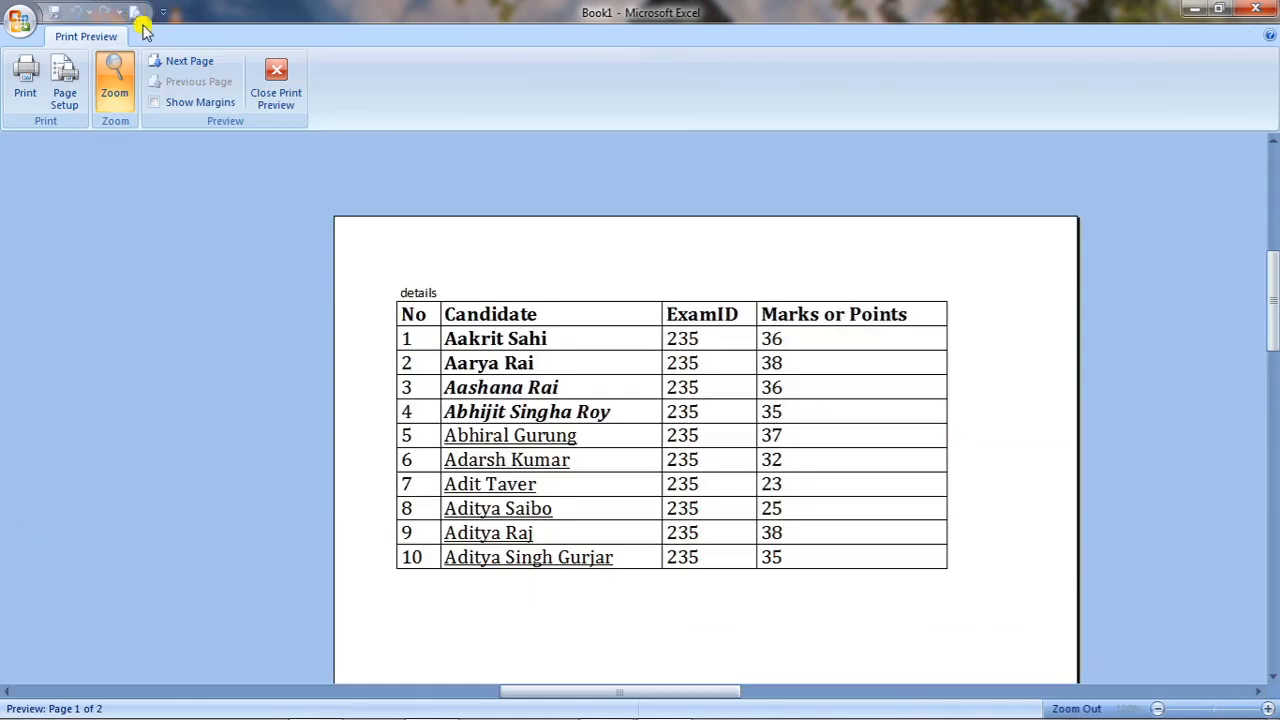
pyautogui.click(276, 78)
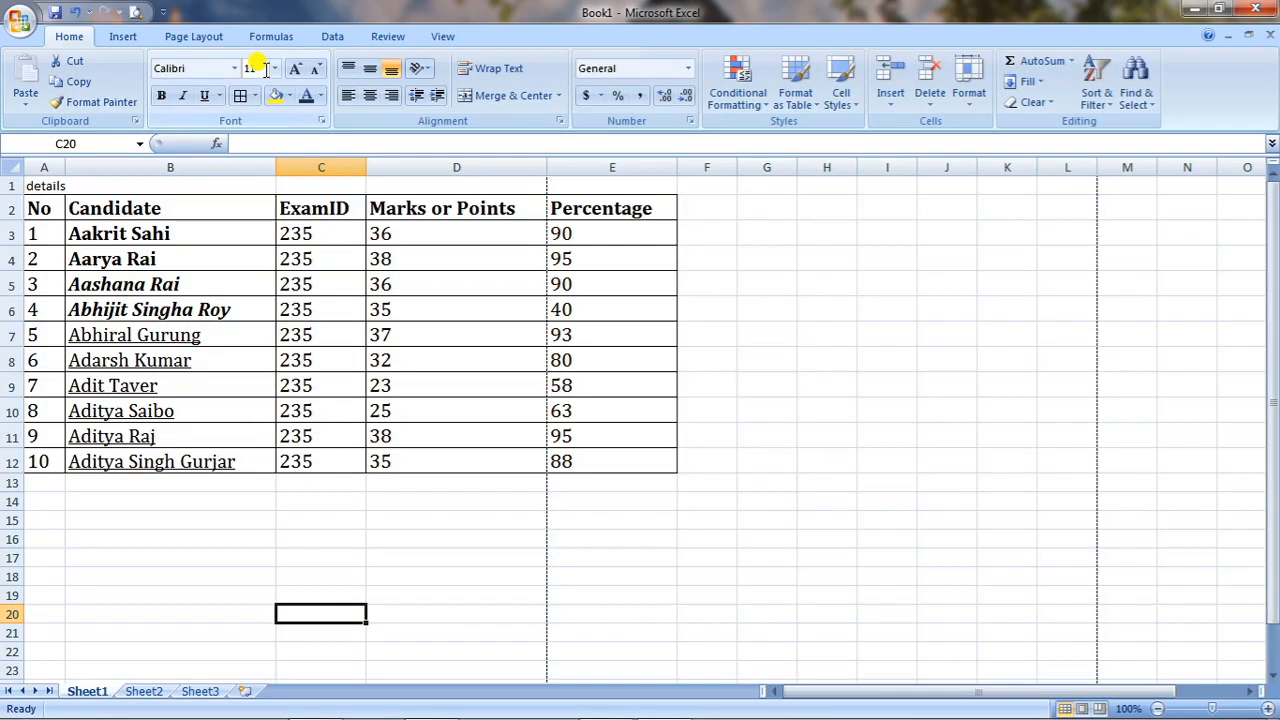
pyautogui.moveTo(12, 208); pyautogui.dragTo(12, 262)
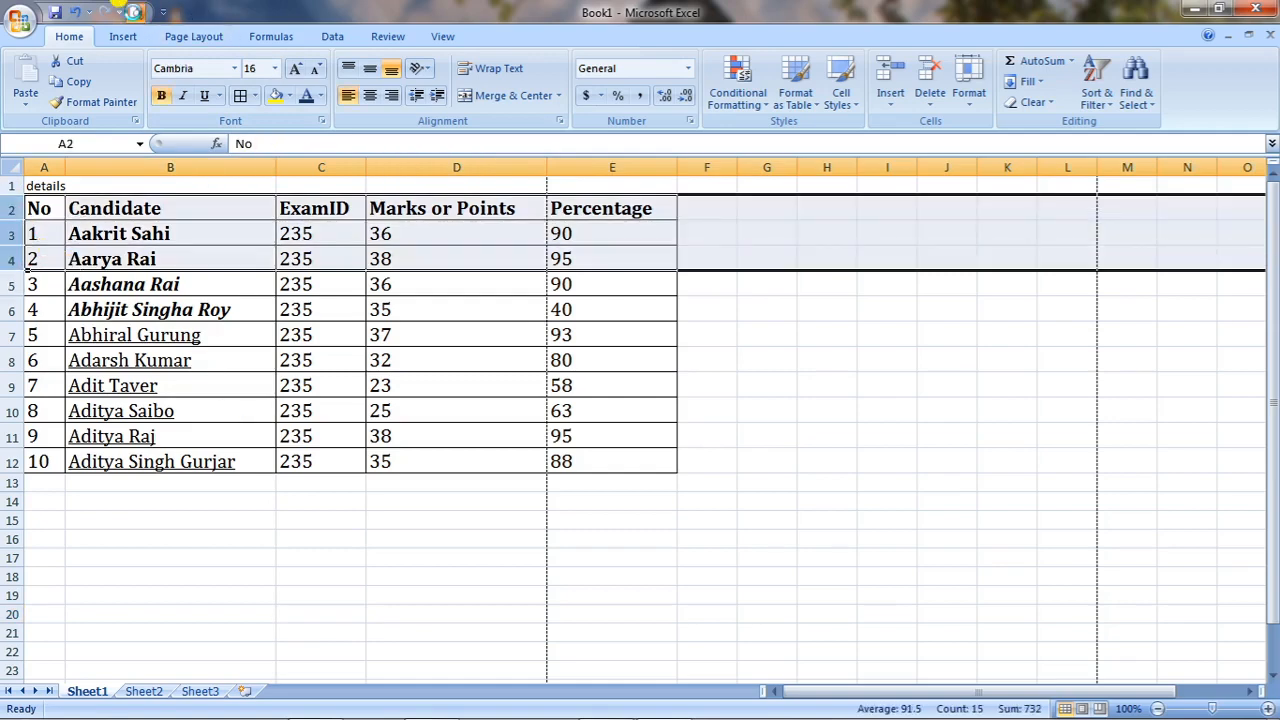
pyautogui.click(133, 12)
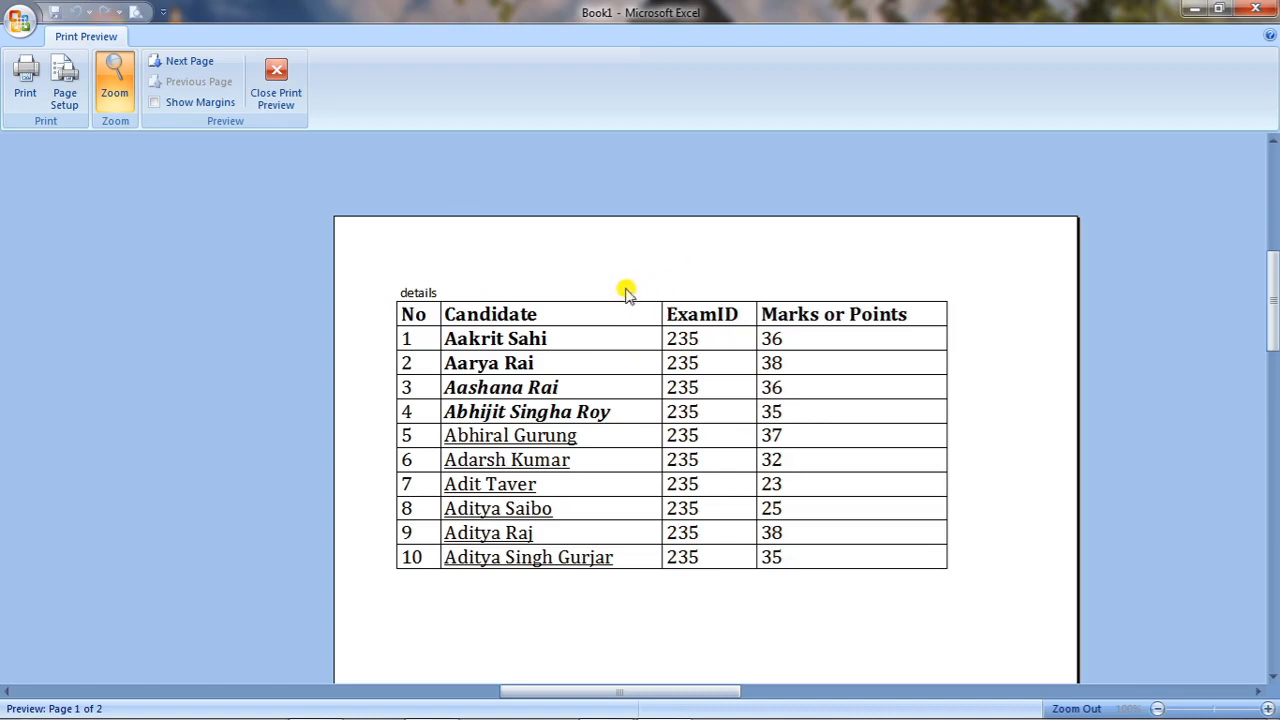
pyautogui.click(276, 78)
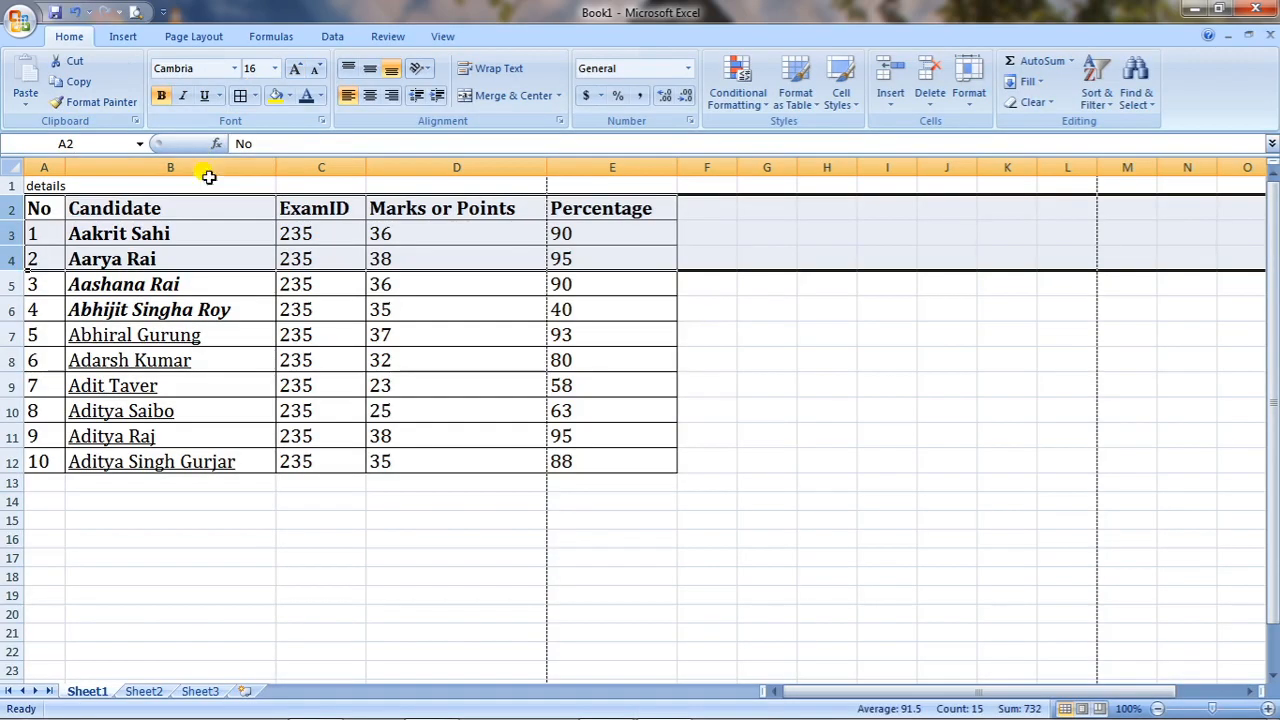
pyautogui.click(50, 186)
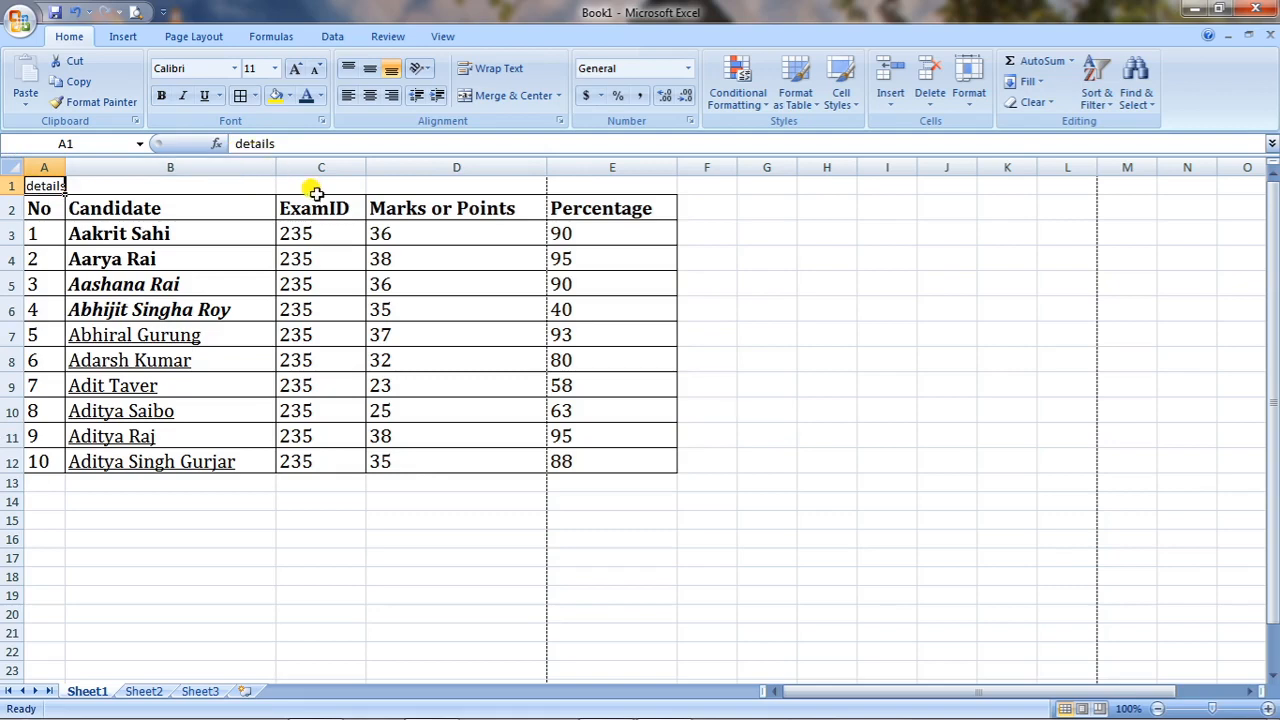
# Merge and centre the 'details' title across row 1 above the table.
pyautogui.click(170, 252)
pyautogui.click(58, 186)
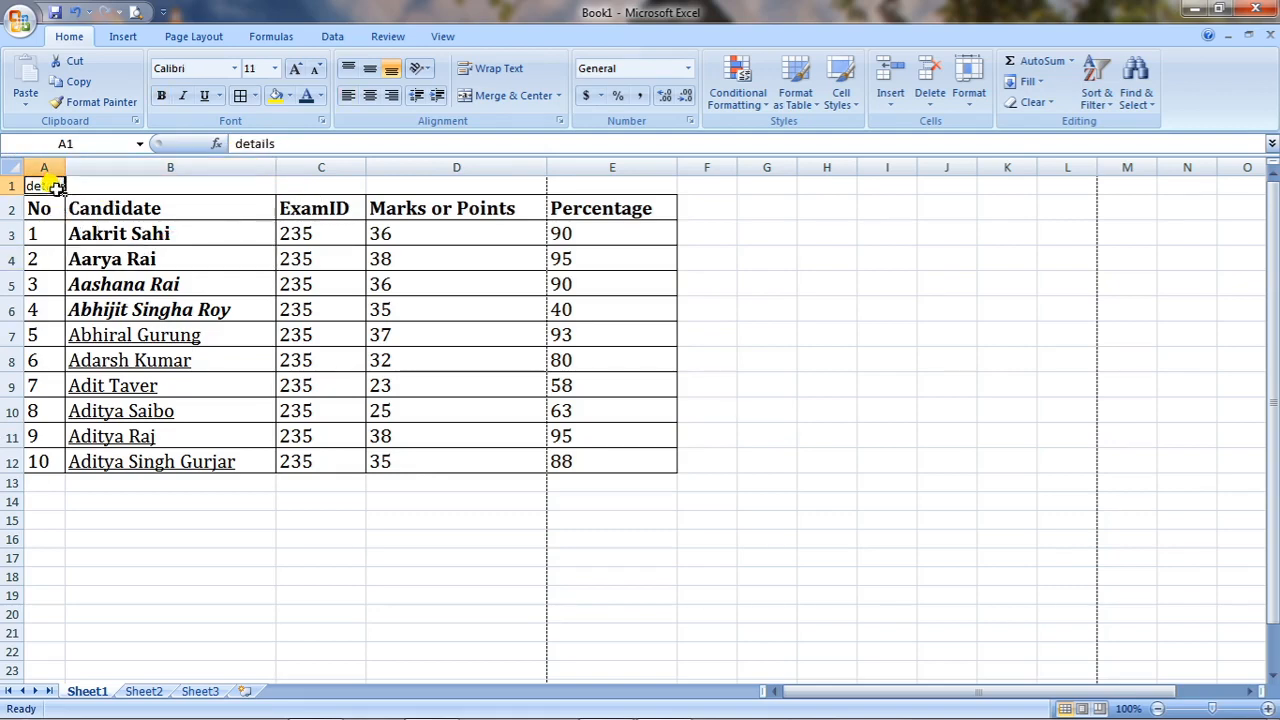
pyautogui.click(147, 183)
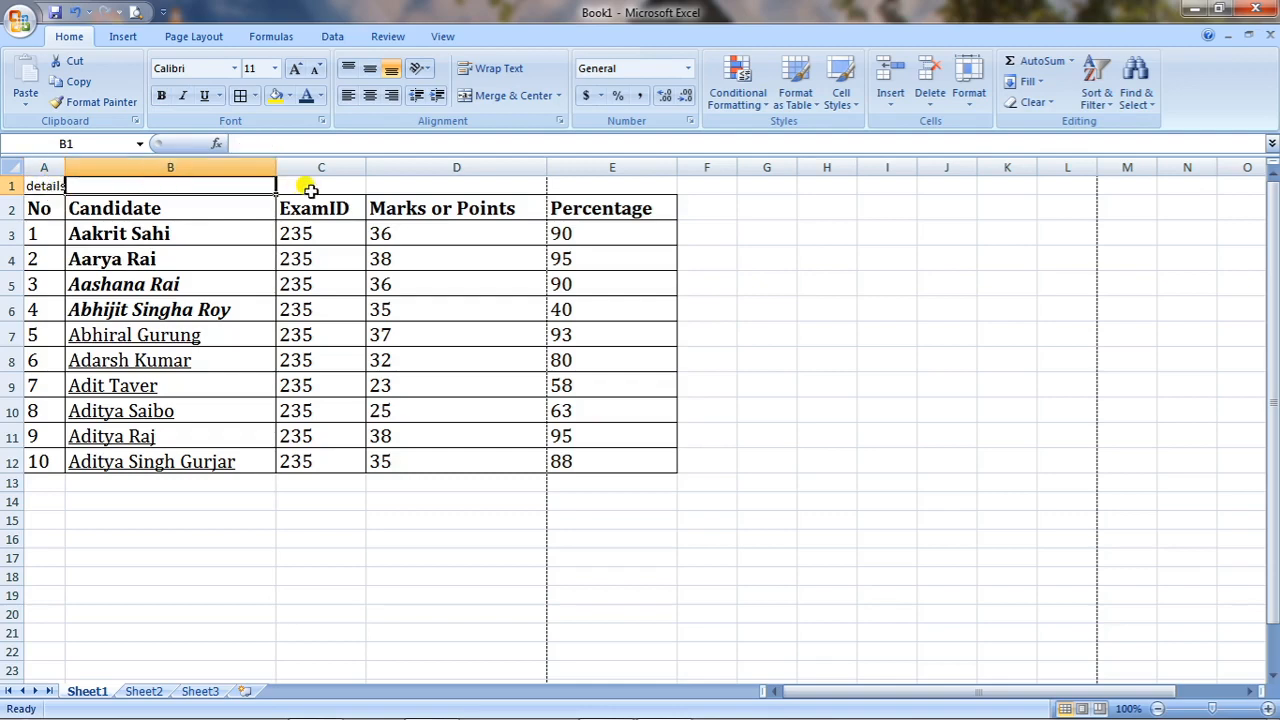
pyautogui.click(316, 186)
pyautogui.click(470, 186)
pyautogui.click(610, 186)
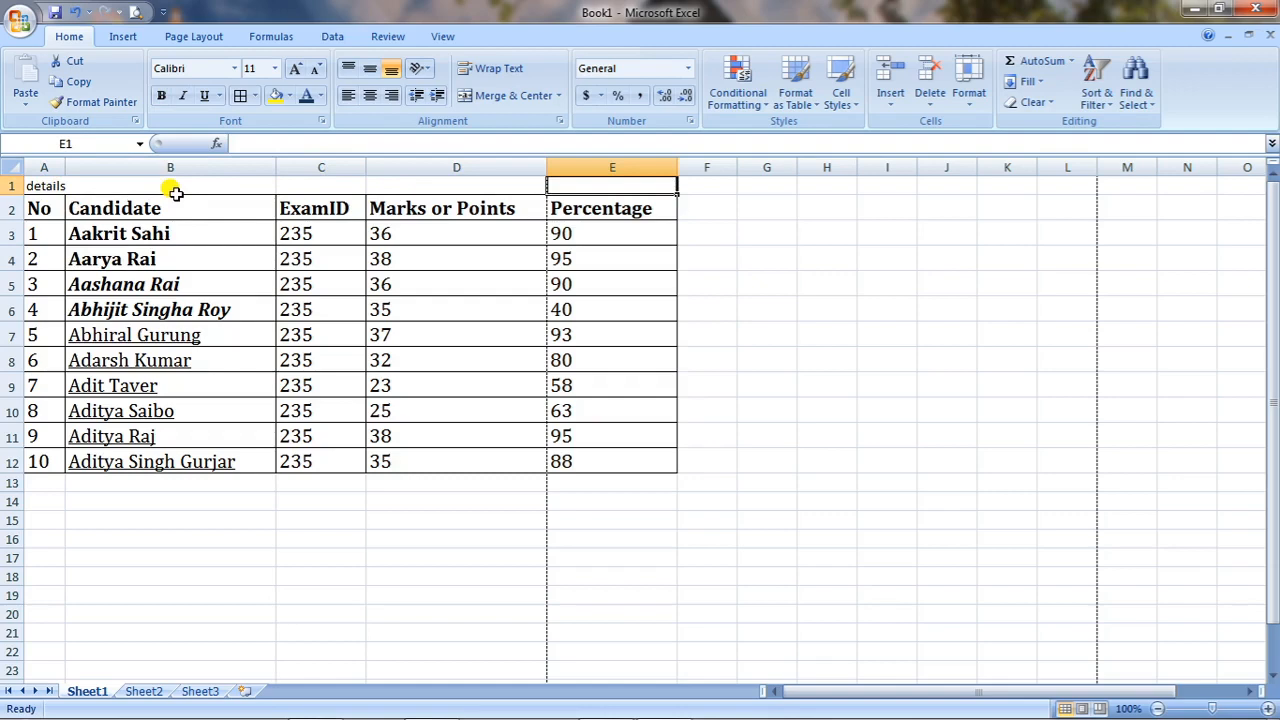
pyautogui.moveTo(40, 187); pyautogui.dragTo(598, 170)
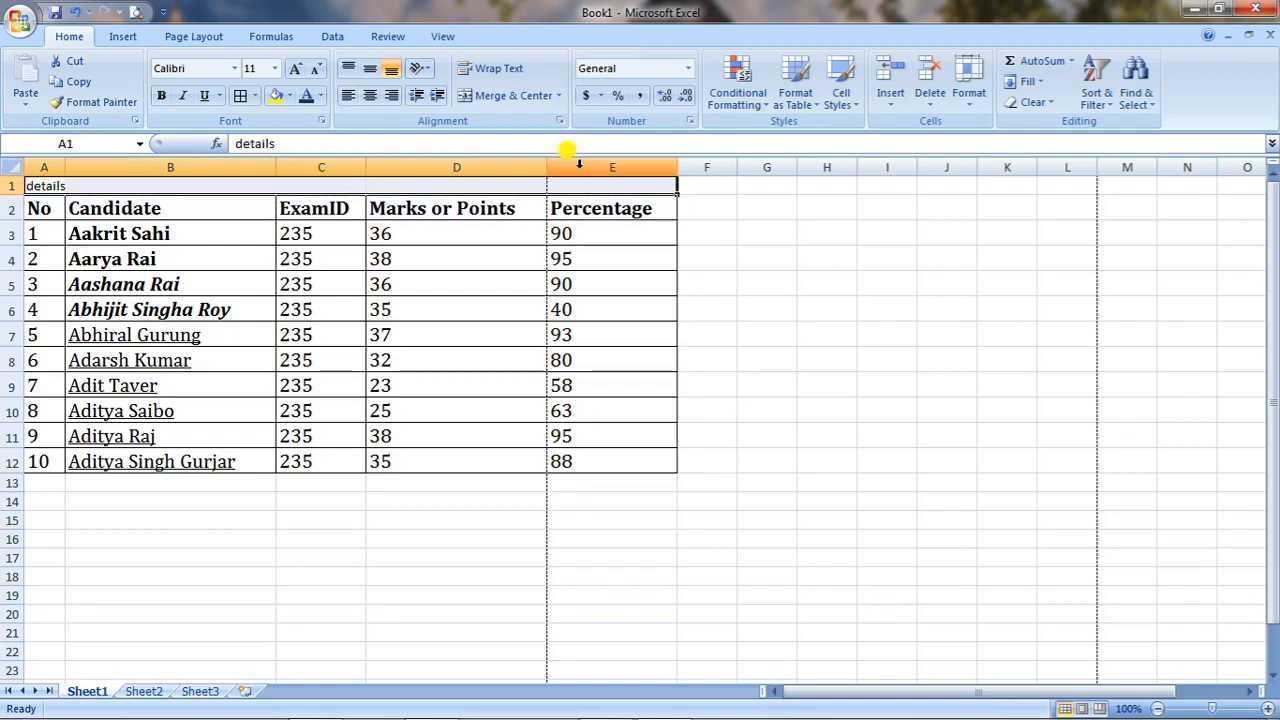
pyautogui.click(510, 96)
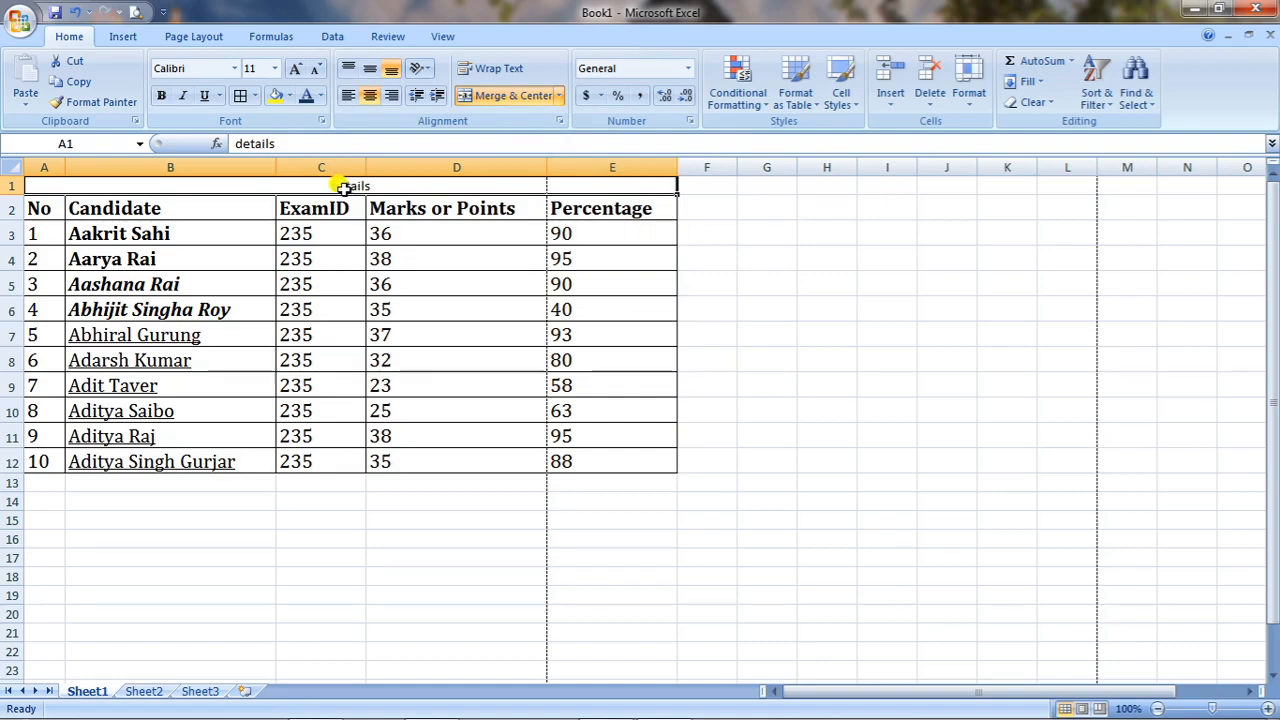
# Enlarge the title to 20 points and check it in Print Preview.
pyautogui.click(296, 69)
pyautogui.click(296, 69)
pyautogui.click(296, 69)
pyautogui.click(296, 69)
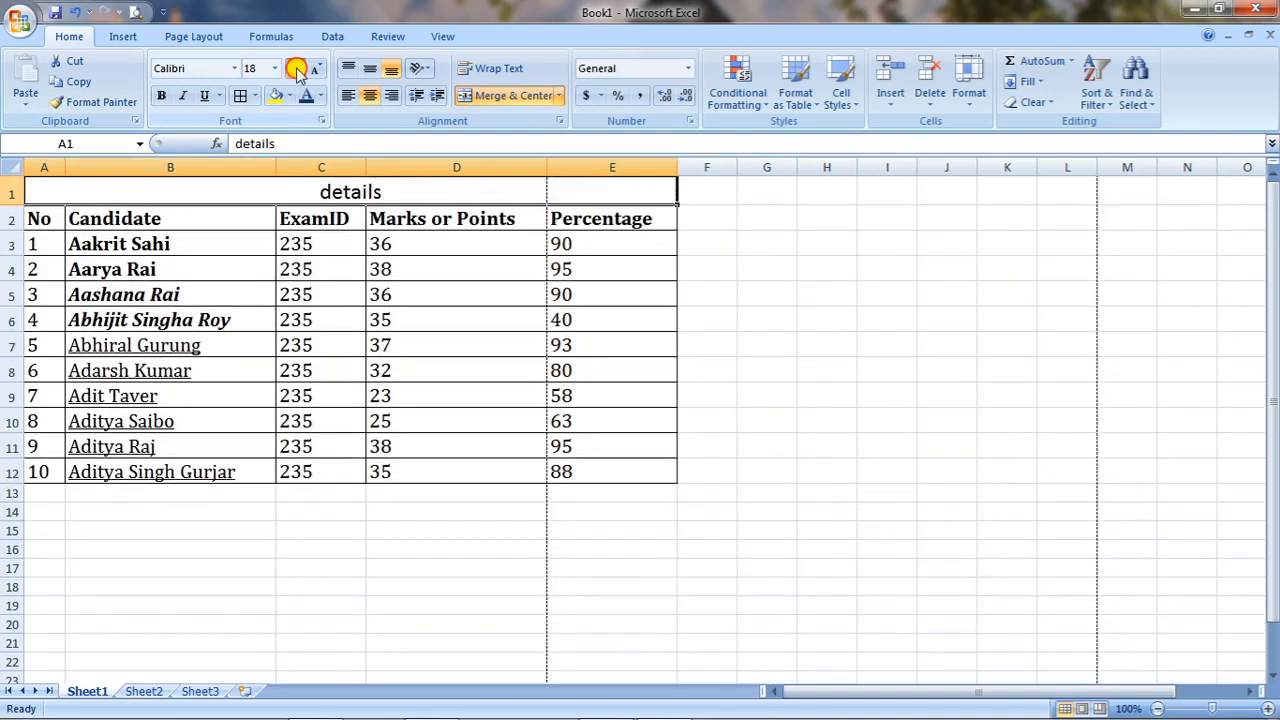
pyautogui.click(296, 69)
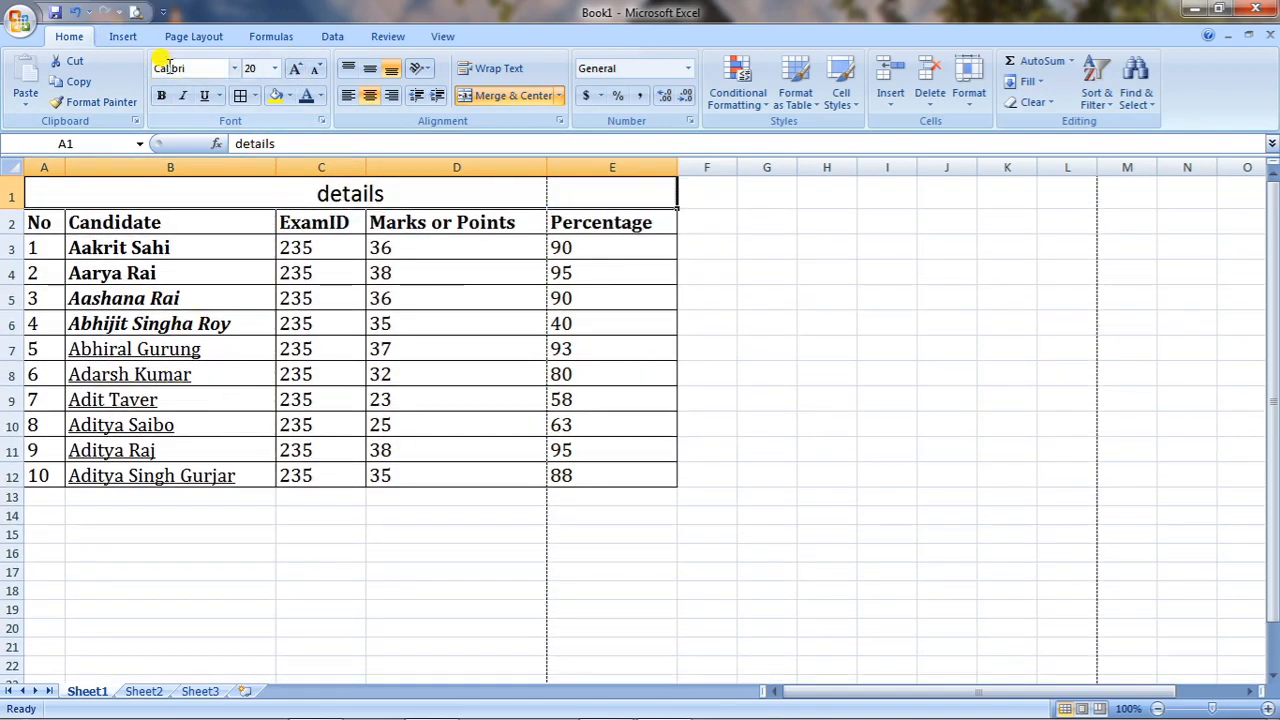
pyautogui.click(134, 12)
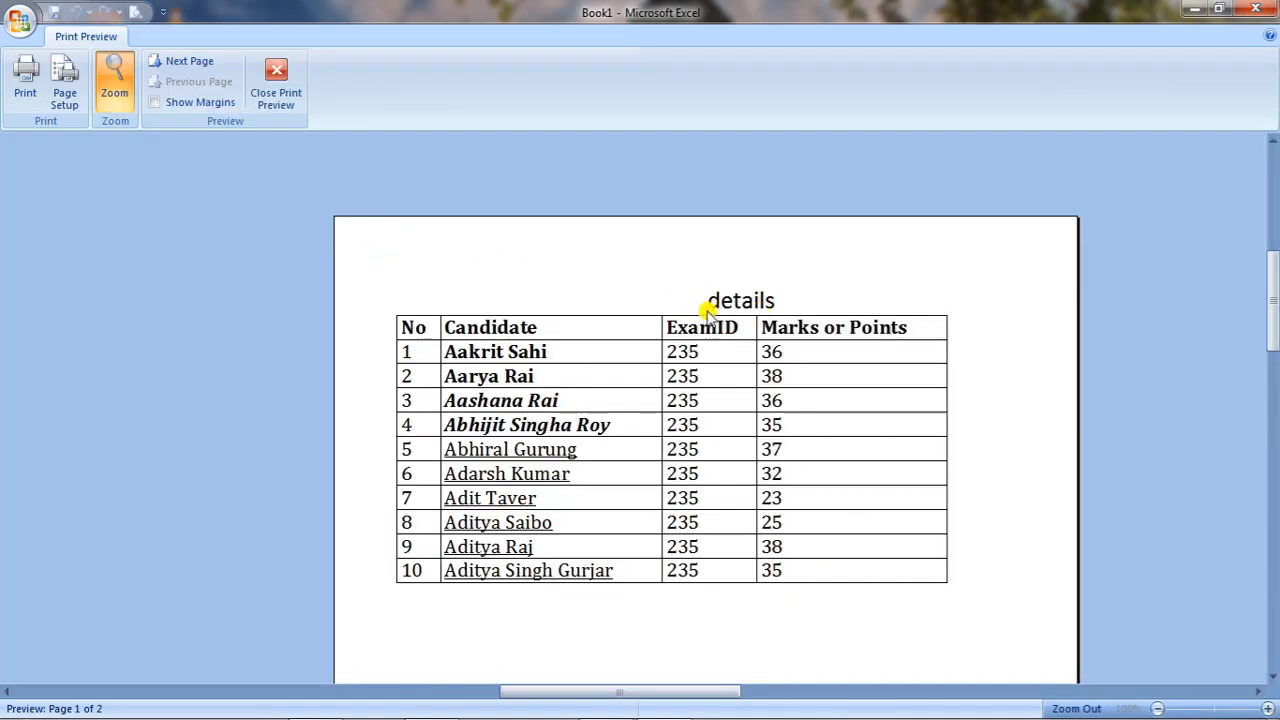
pyautogui.click(281, 84)
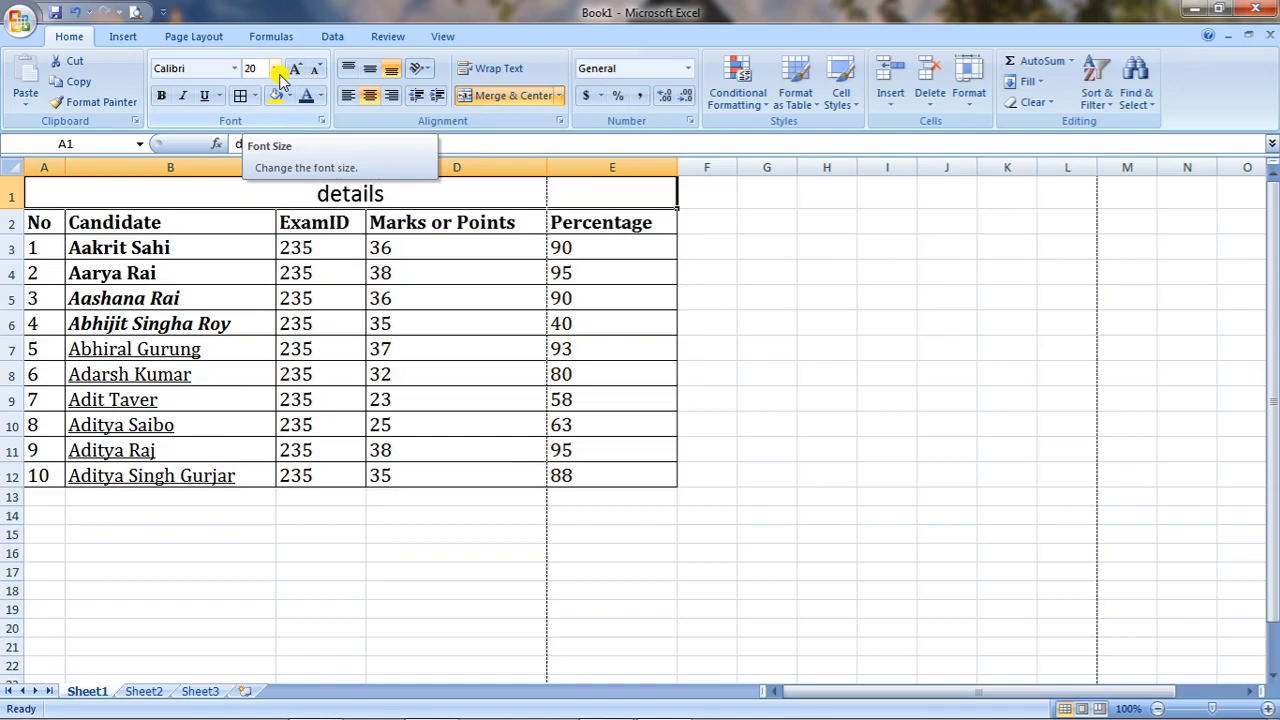
pyautogui.click(232, 252)
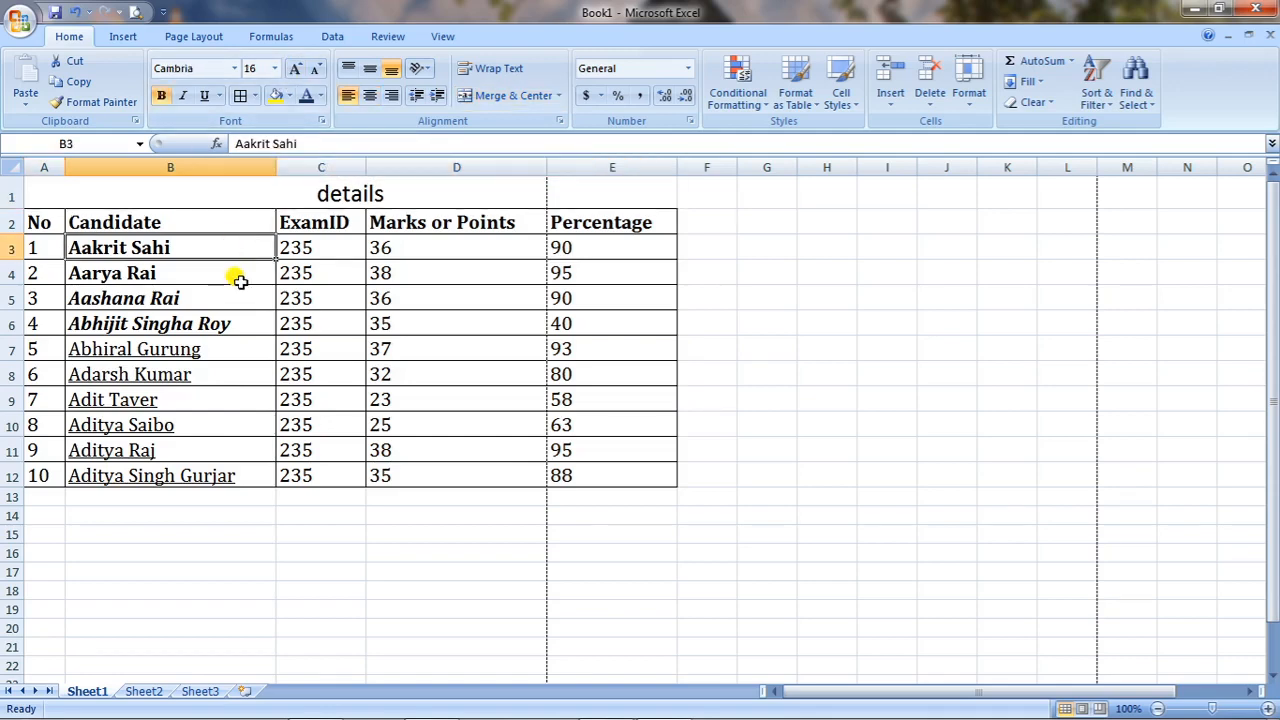
pyautogui.click(240, 281)
pyautogui.moveTo(237, 249); pyautogui.dragTo(233, 474)
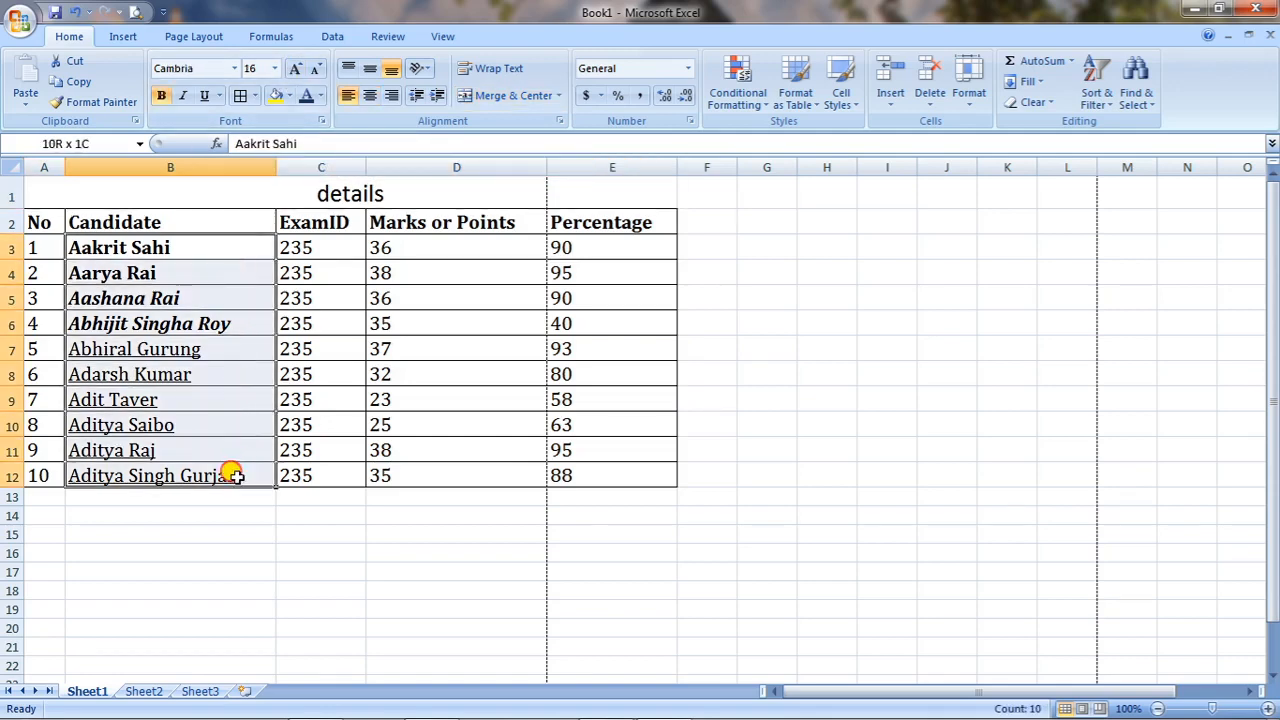
pyautogui.click(288, 97)
pyautogui.click(328, 237)
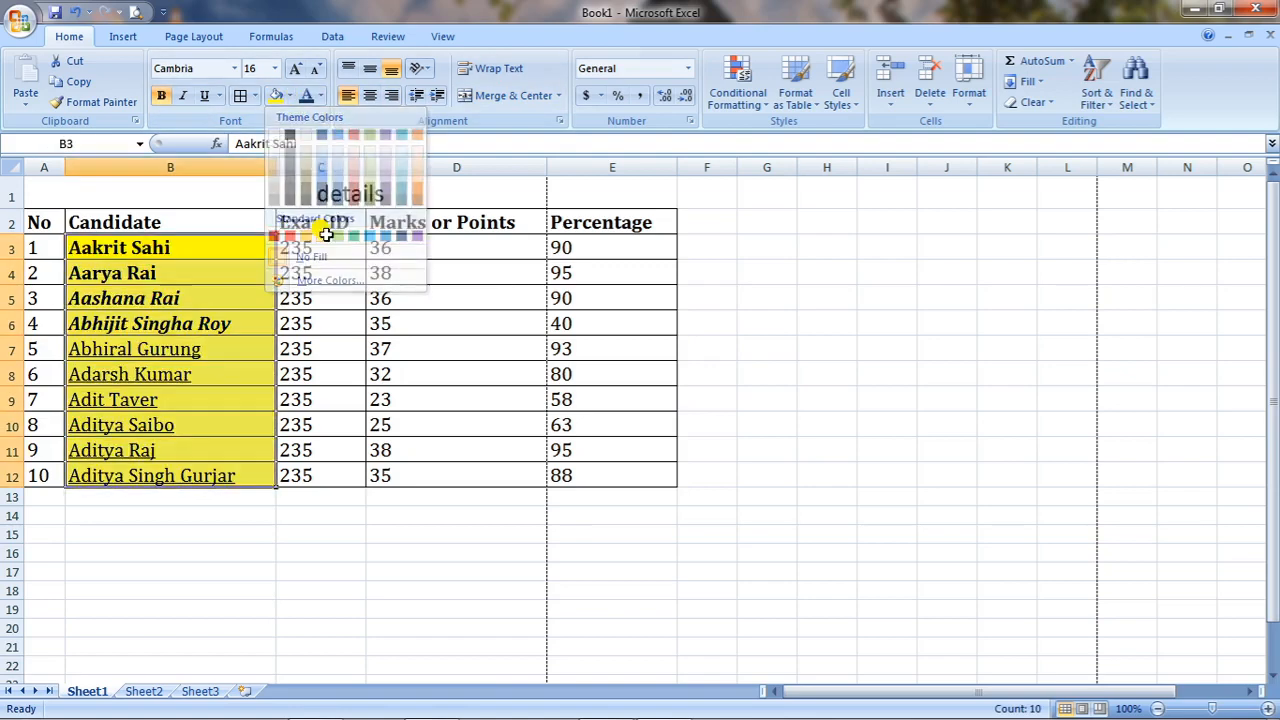
pyautogui.moveTo(428, 244); pyautogui.dragTo(445, 472)
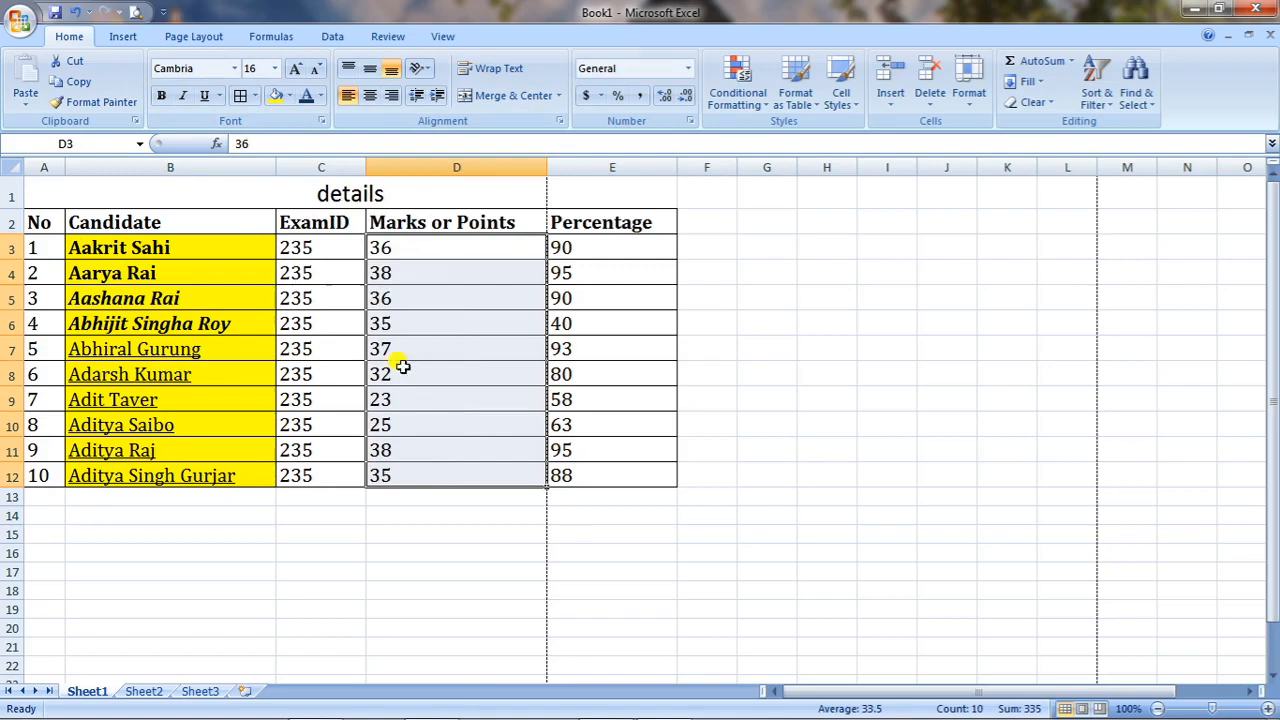
pyautogui.click(288, 96)
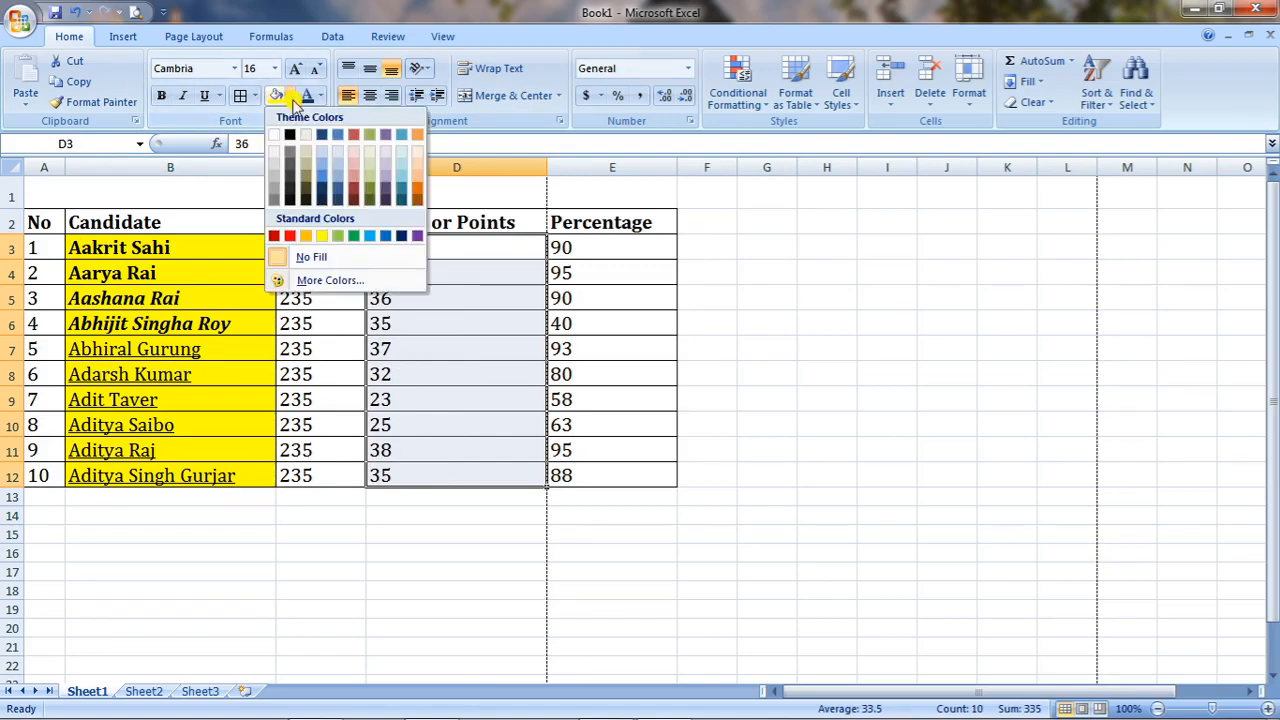
pyautogui.click(290, 236)
pyautogui.click(905, 477)
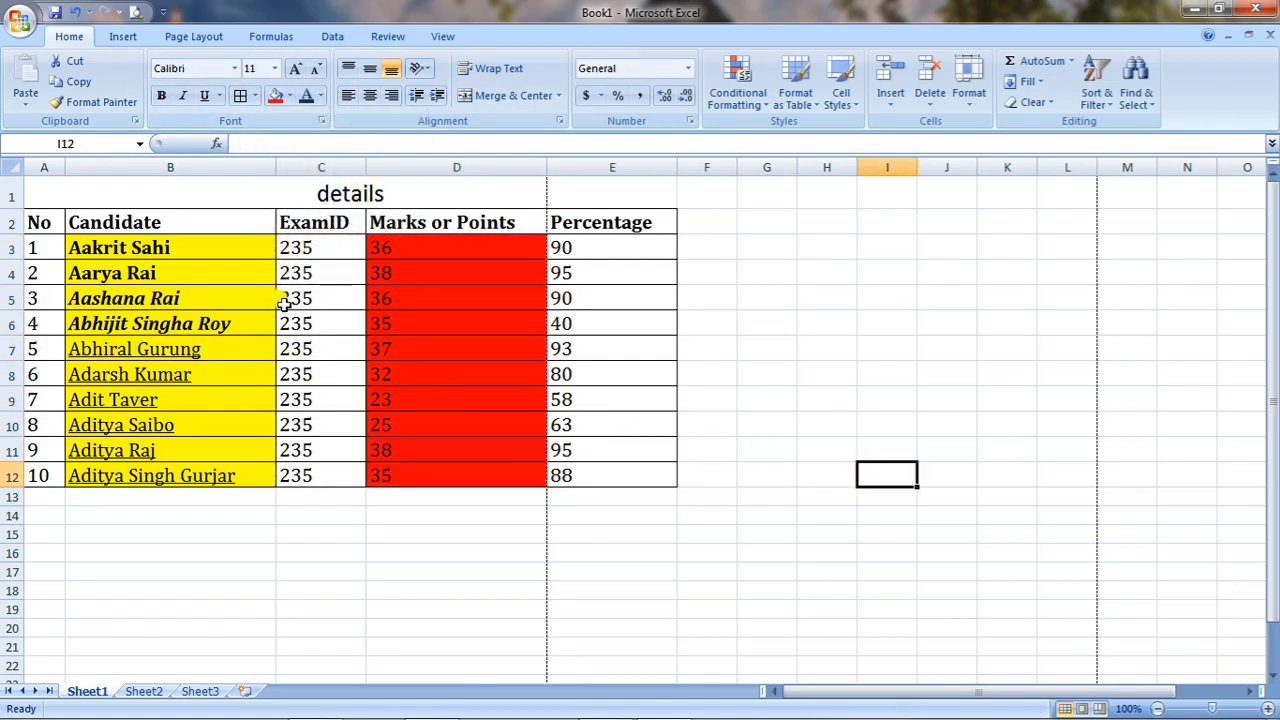
pyautogui.click(76, 12)
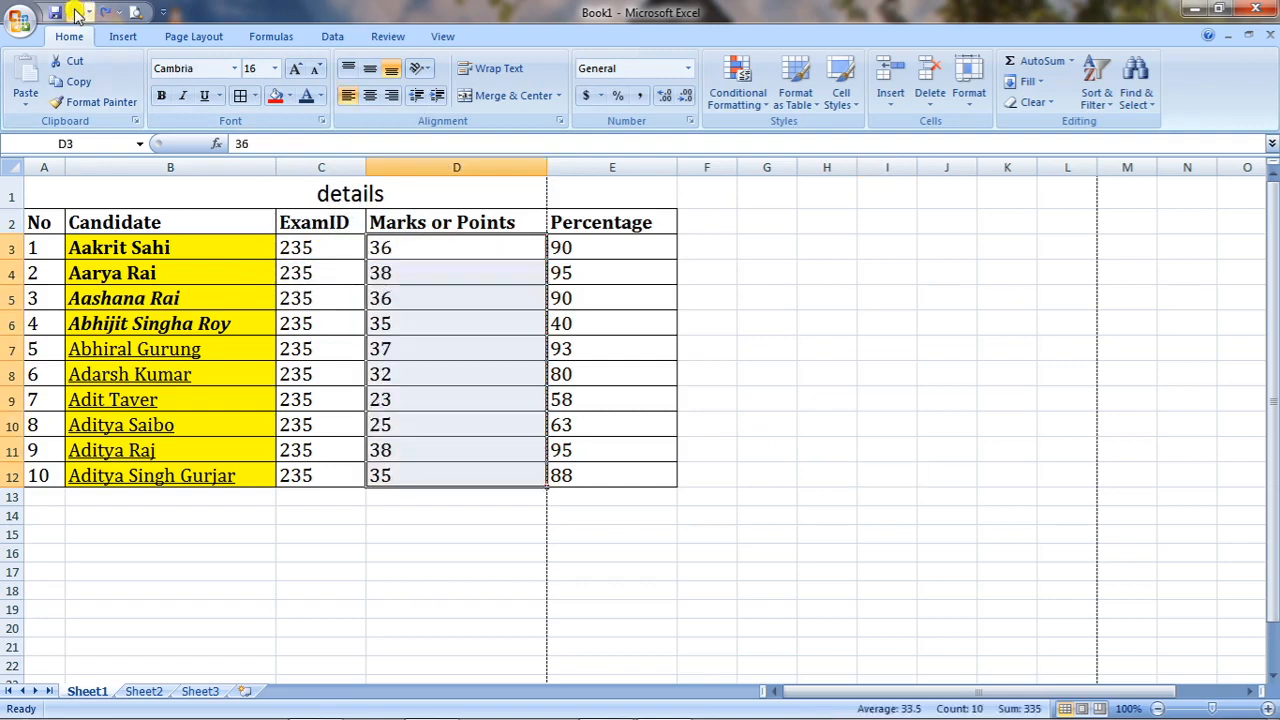
pyautogui.click(76, 12)
pyautogui.click(241, 565)
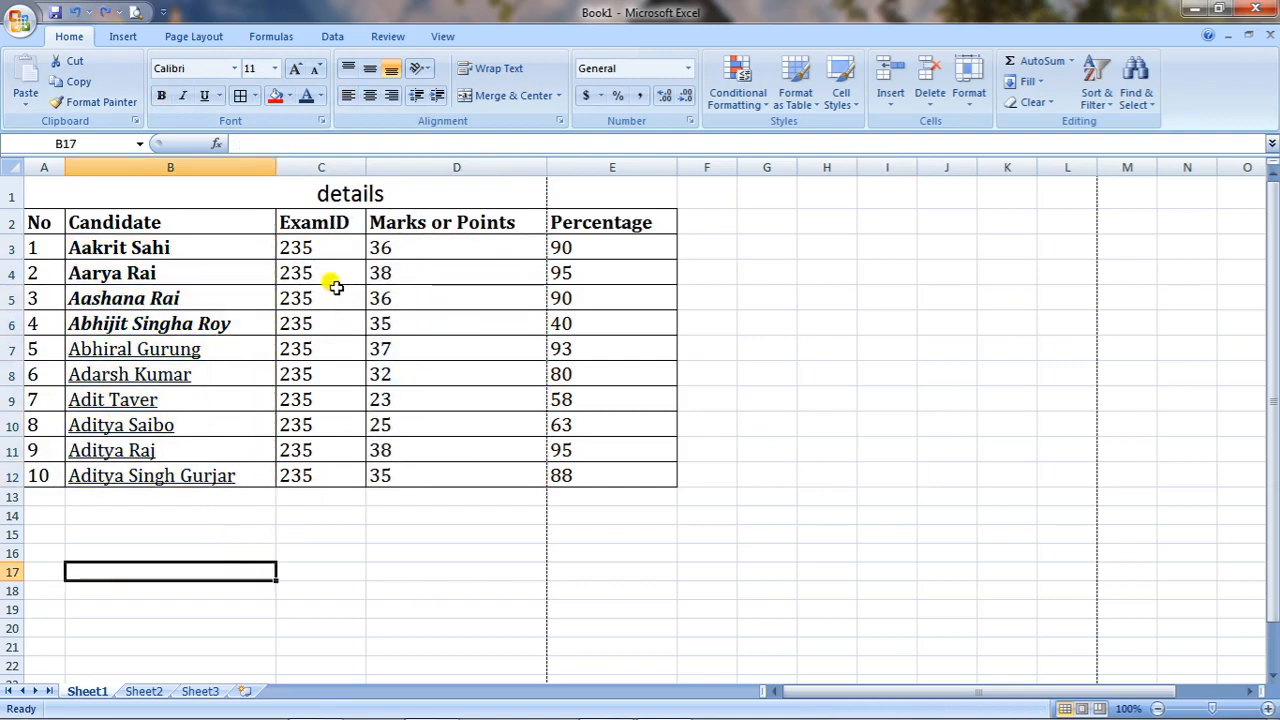
pyautogui.moveTo(325, 246); pyautogui.dragTo(334, 466)
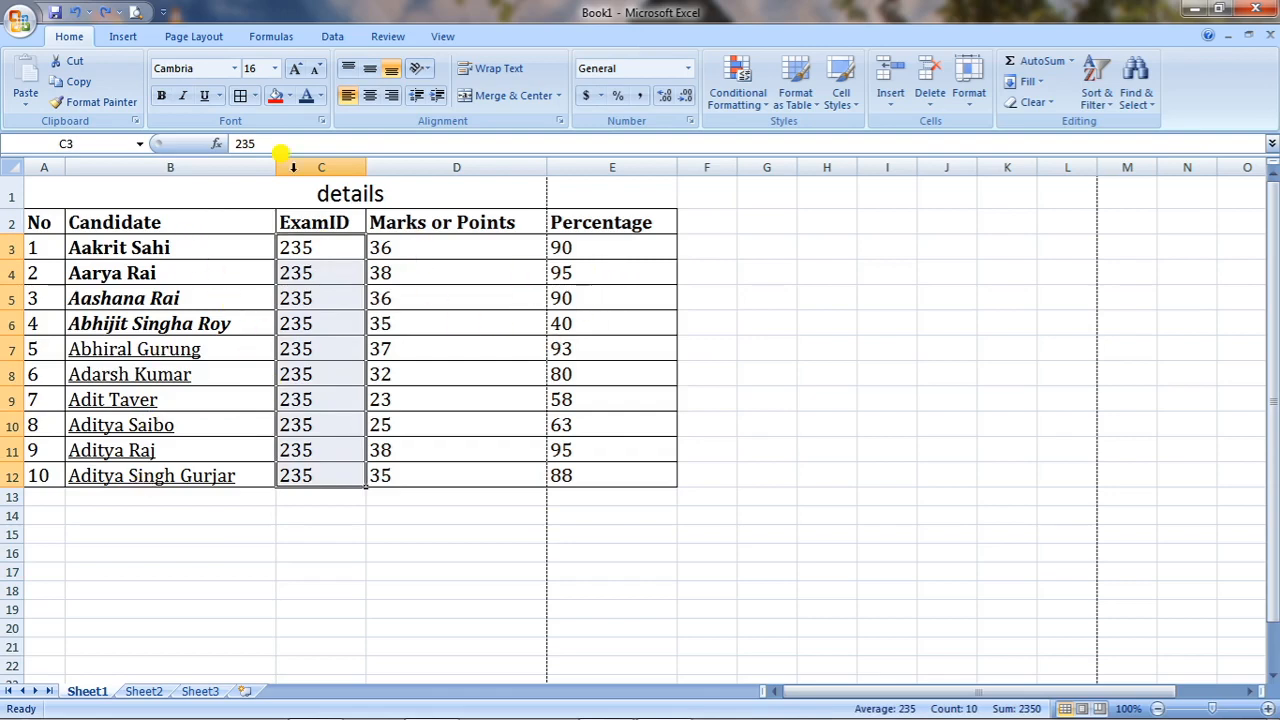
pyautogui.click(321, 95)
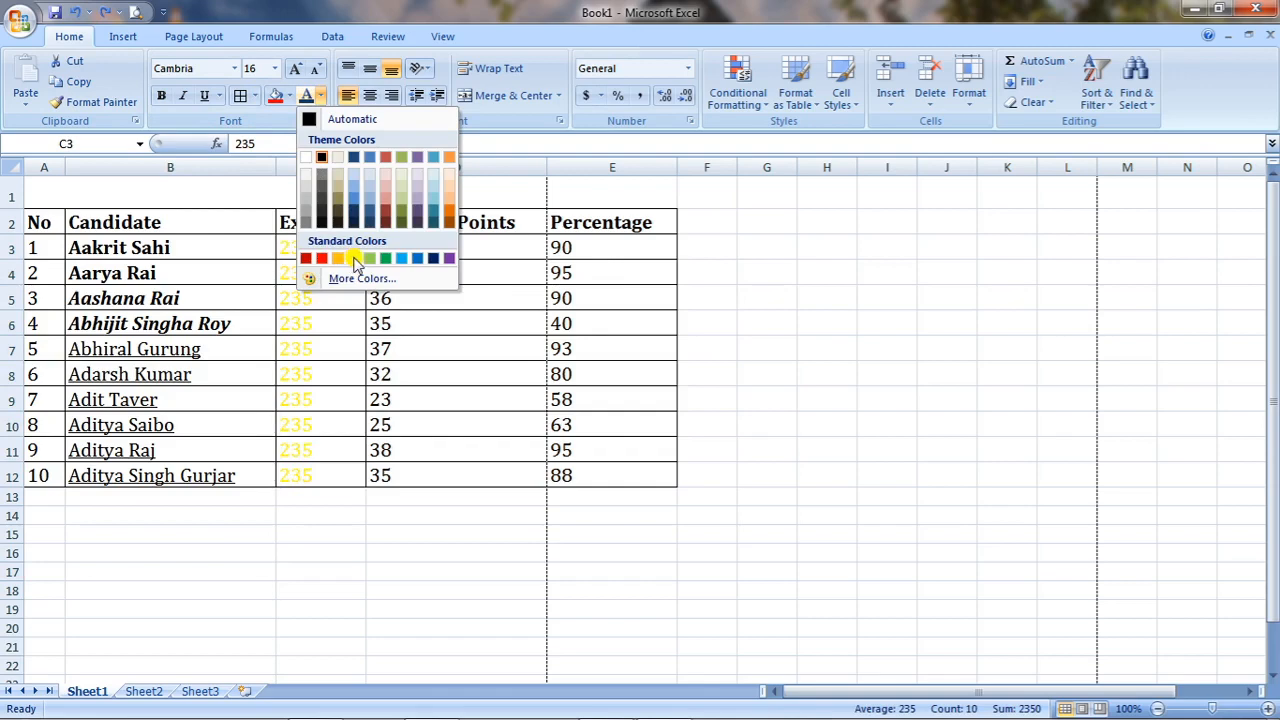
pyautogui.click(321, 259)
pyautogui.moveTo(430, 245); pyautogui.dragTo(430, 472)
pyautogui.click(321, 95)
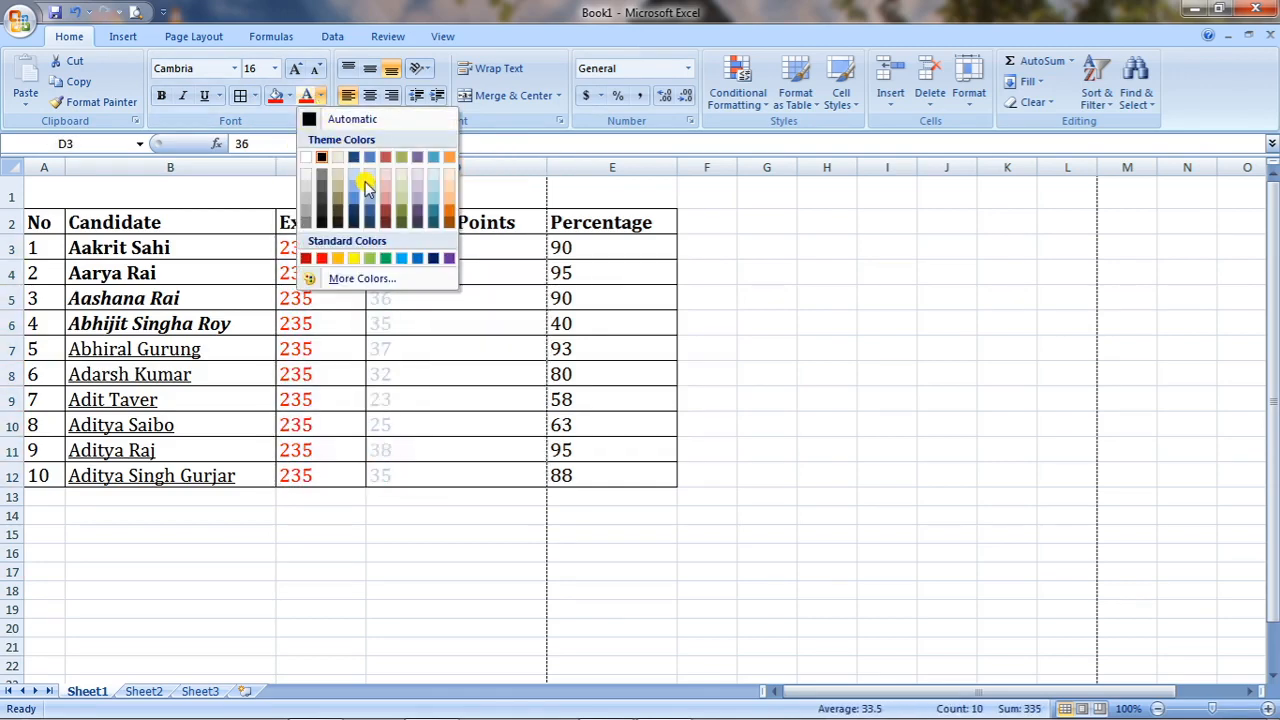
pyautogui.click(452, 213)
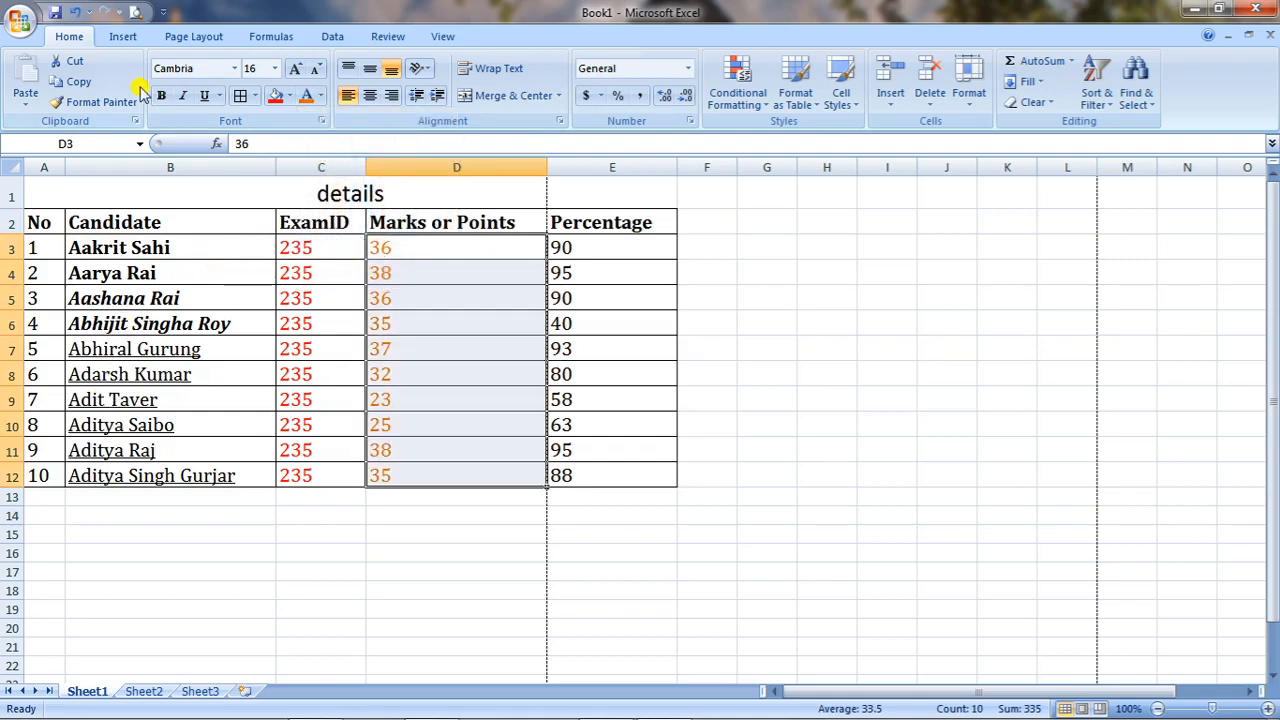
pyautogui.click(76, 12)
pyautogui.click(76, 12)
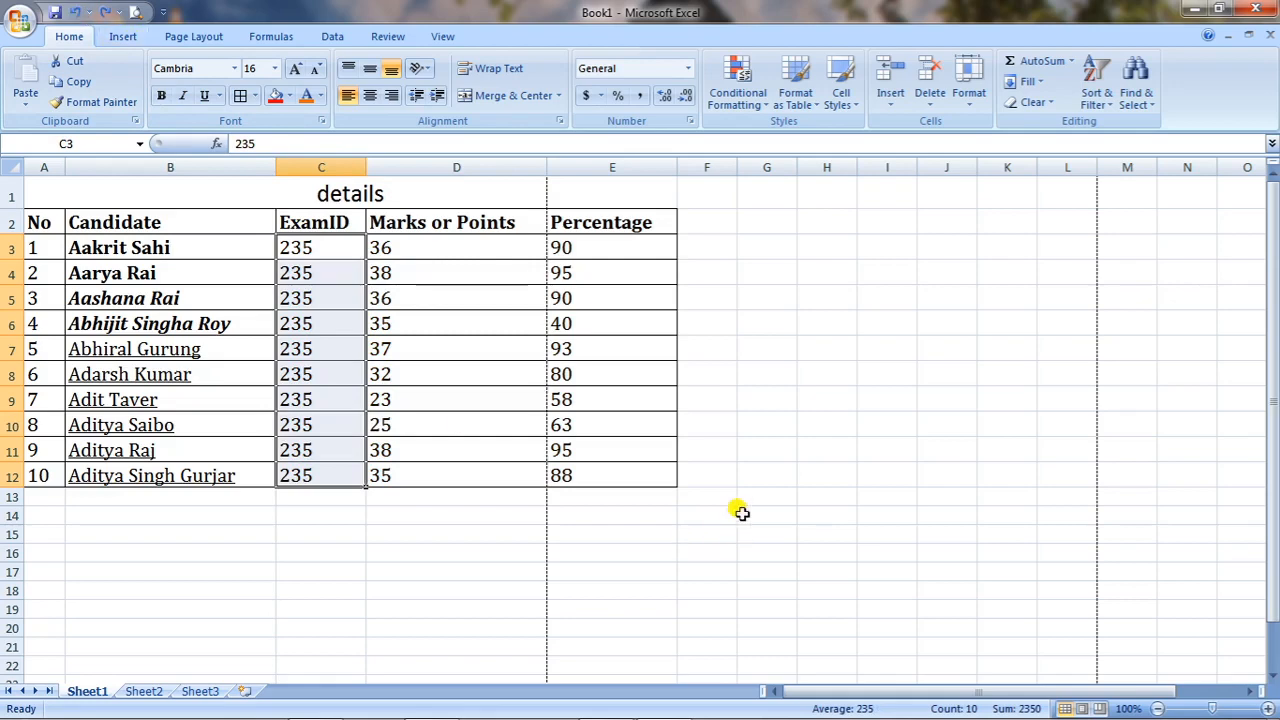
# Remove all borders from A1:E12 and check the result in Print Preview.
pyautogui.click(745, 476)
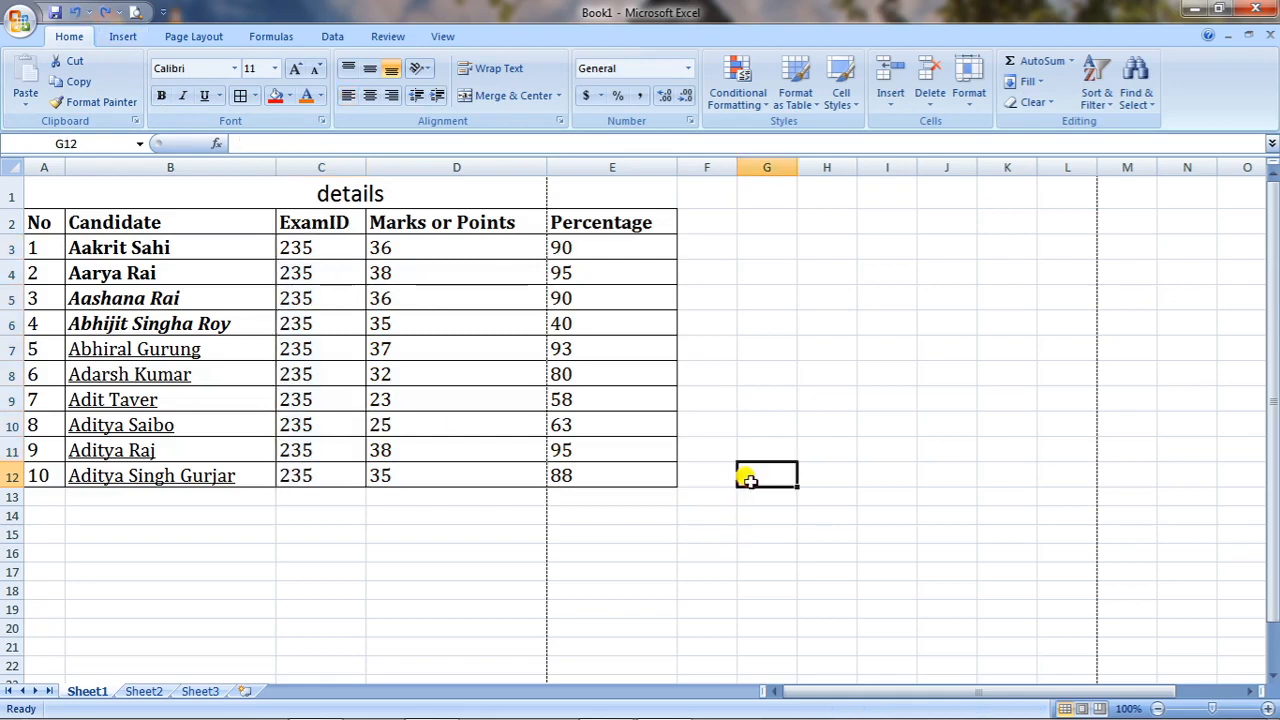
pyautogui.click(36, 218)
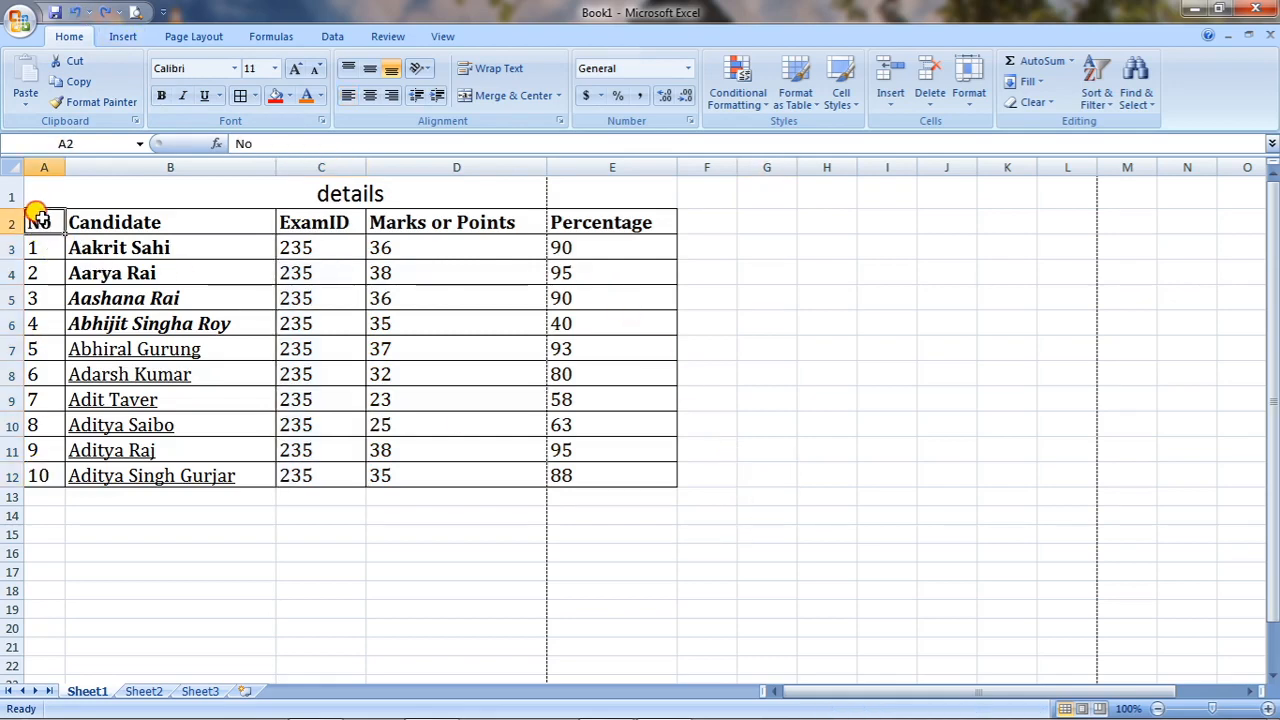
pyautogui.moveTo(37, 191); pyautogui.dragTo(431, 470)
pyautogui.click(255, 96)
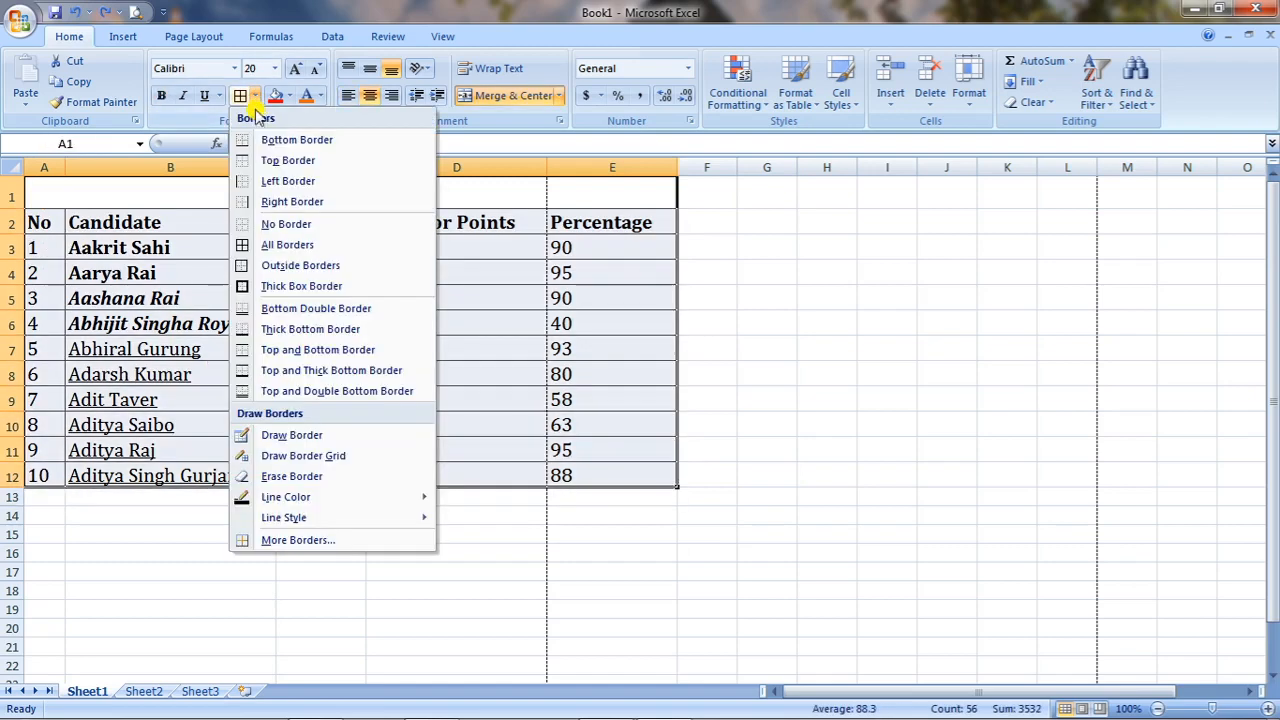
pyautogui.click(286, 226)
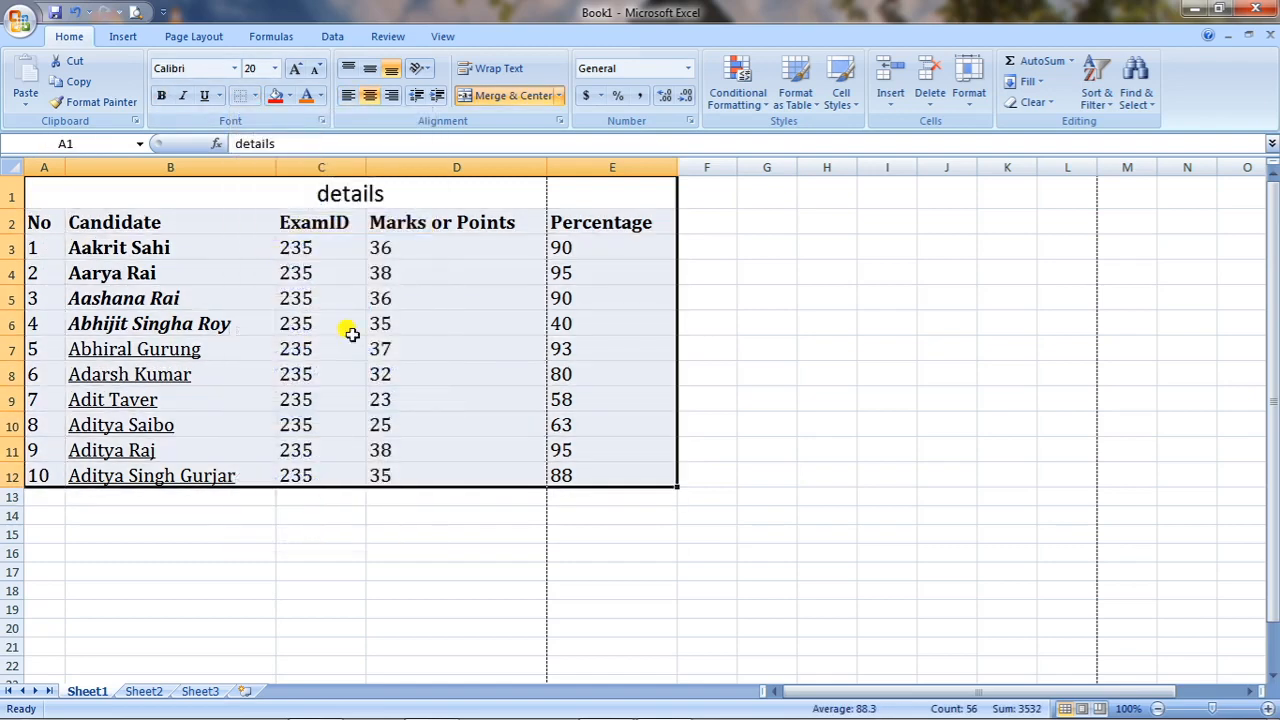
pyautogui.click(386, 606)
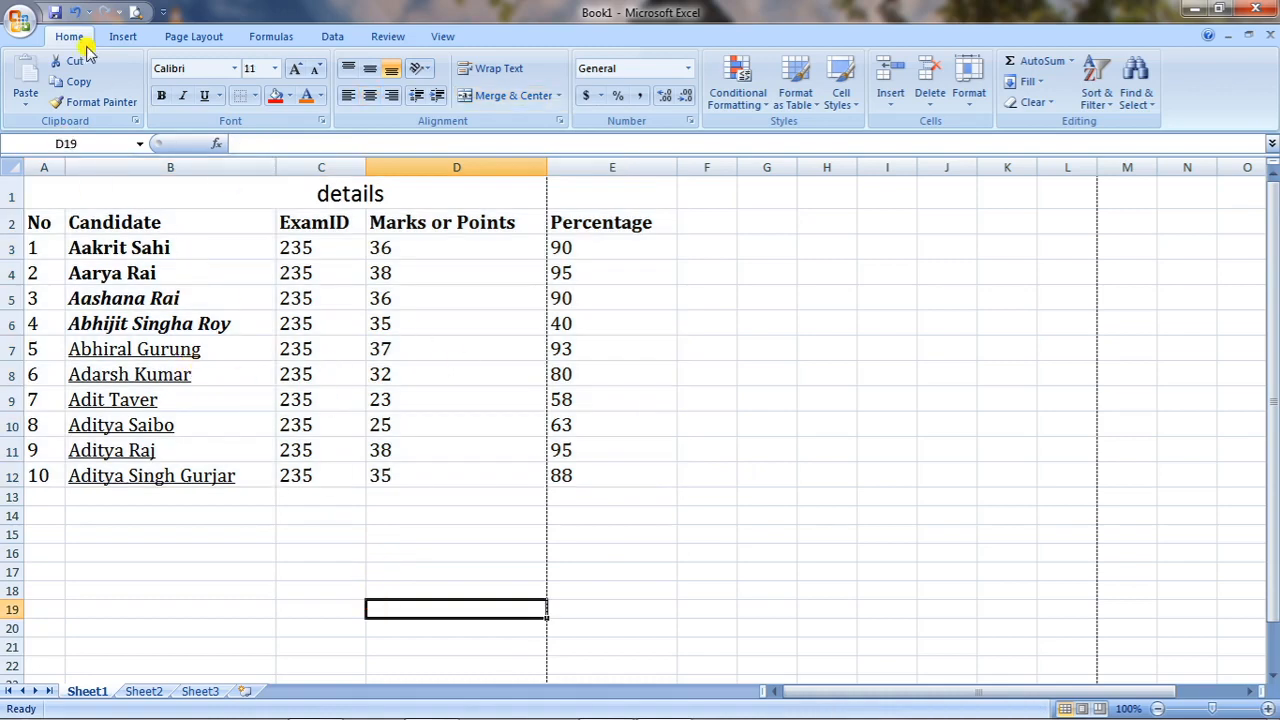
pyautogui.click(137, 13)
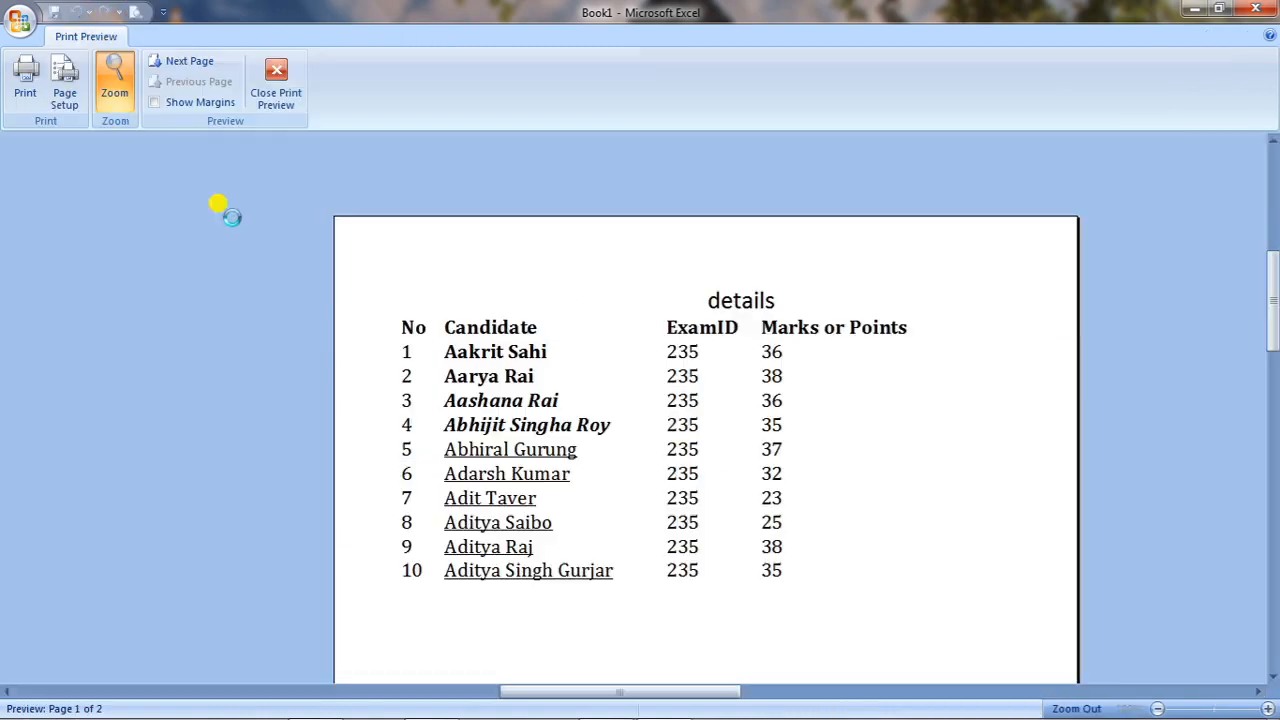
pyautogui.click(275, 82)
pyautogui.click(181, 551)
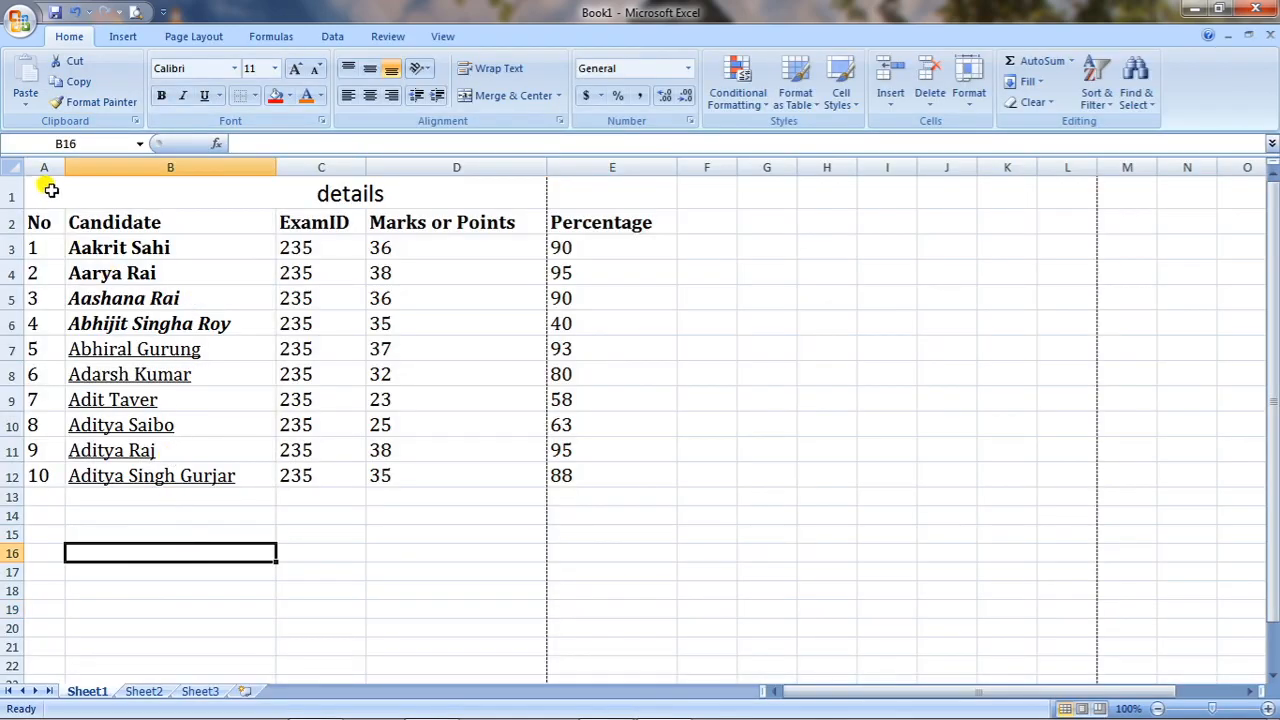
# Apply a Thick Box Border to A1:E12, preview it, then add All Borders.
pyautogui.moveTo(46, 192); pyautogui.dragTo(358, 473)
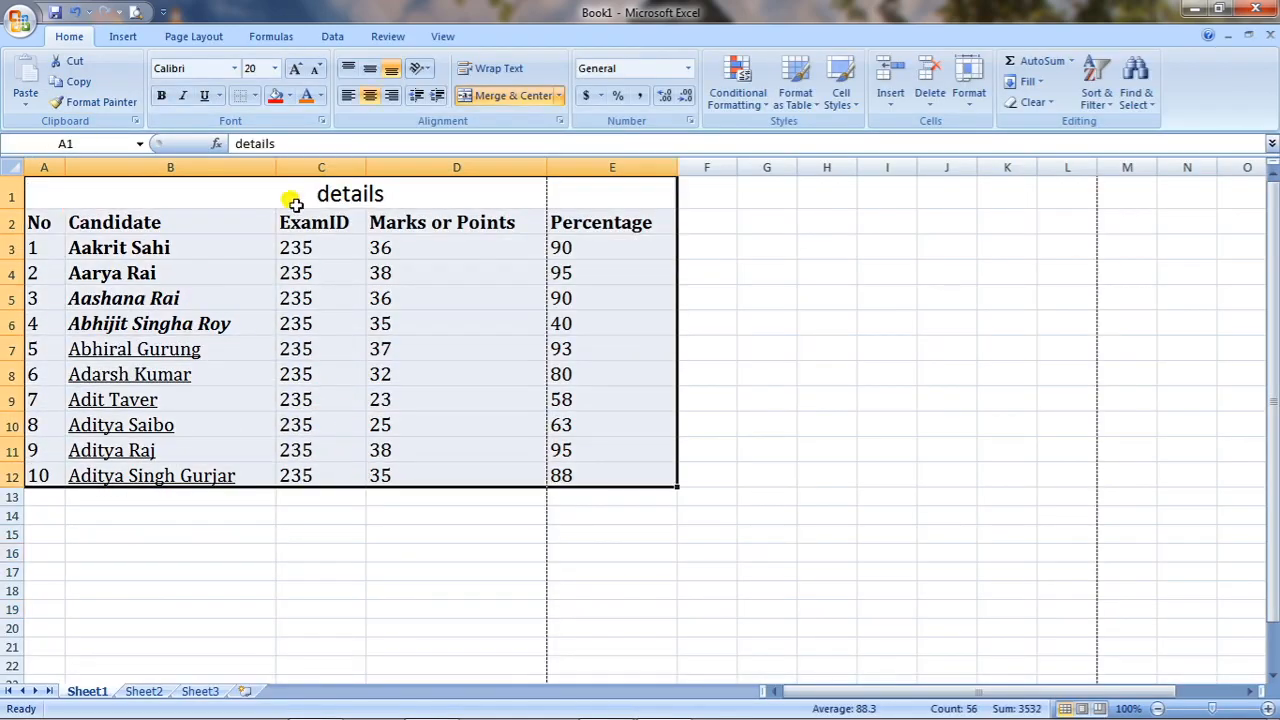
pyautogui.click(257, 97)
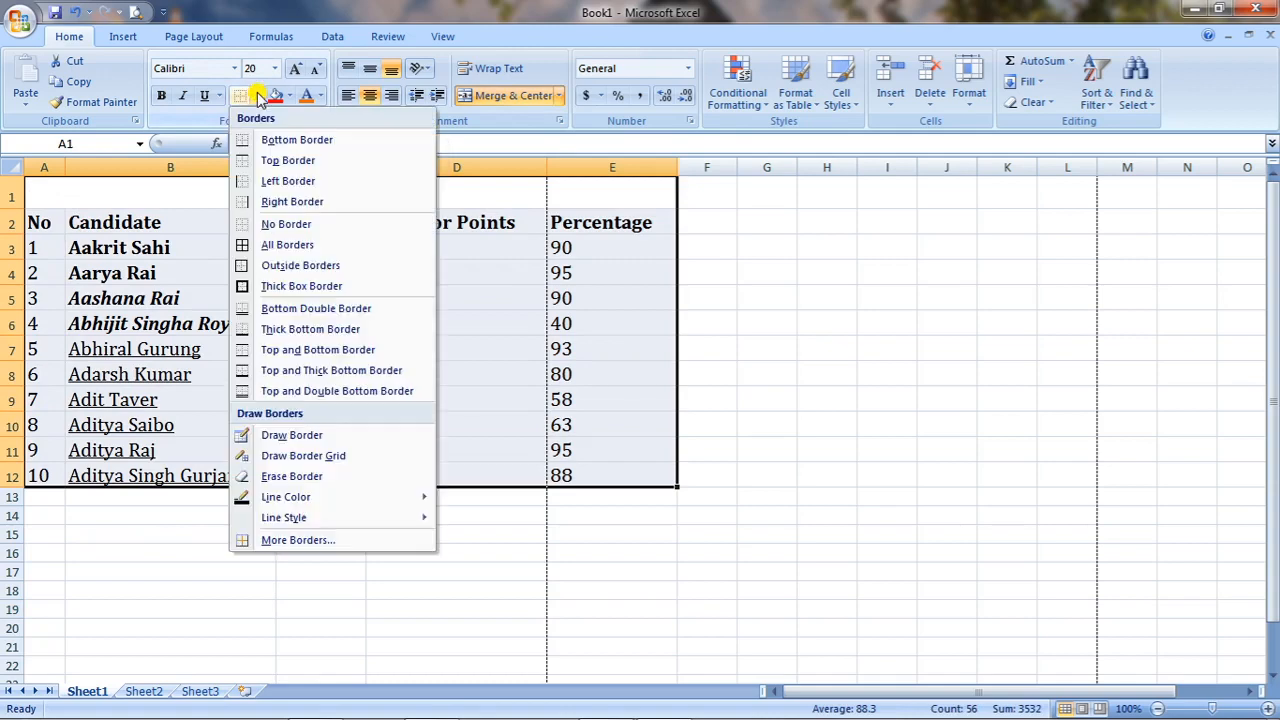
pyautogui.click(292, 287)
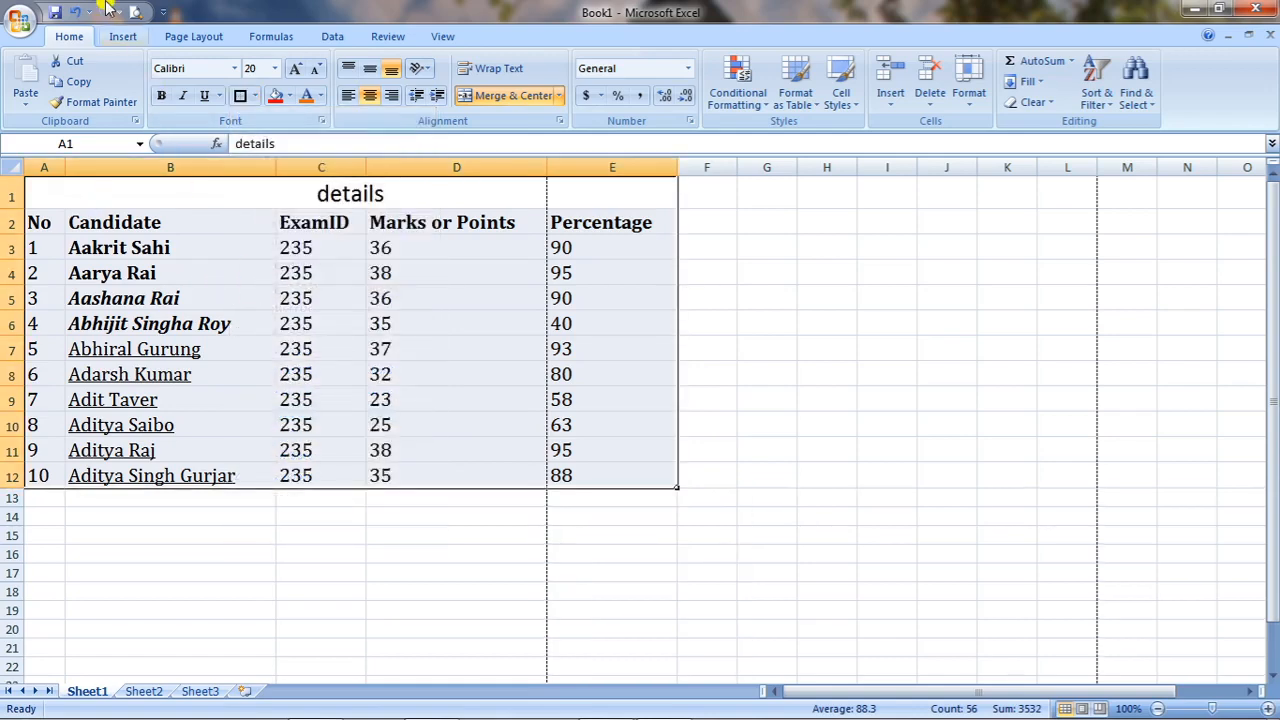
pyautogui.click(135, 12)
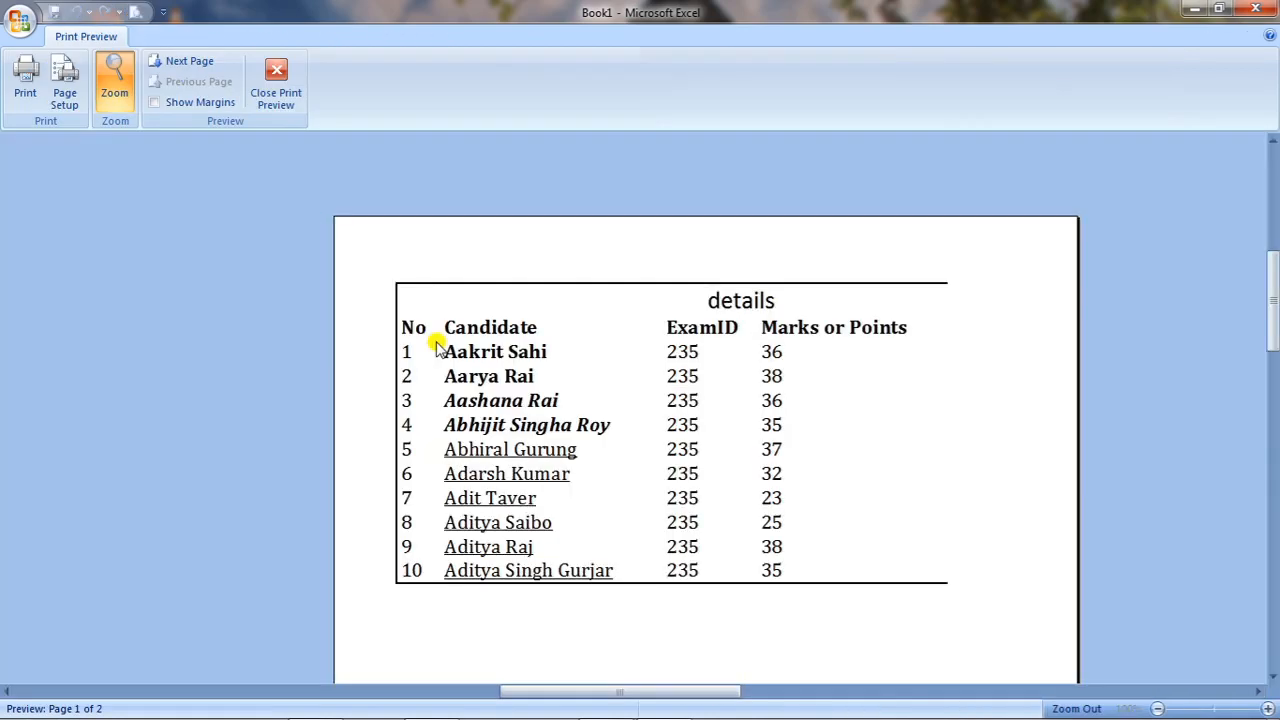
pyautogui.click(280, 82)
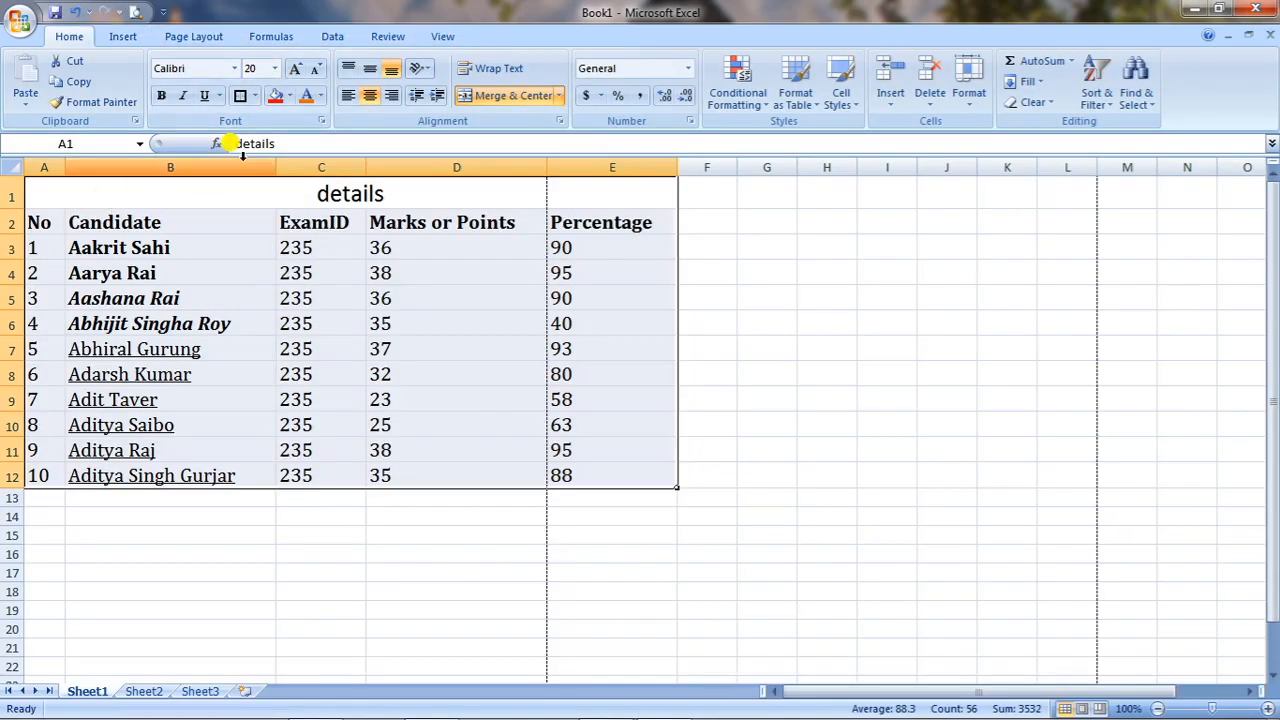
pyautogui.click(253, 97)
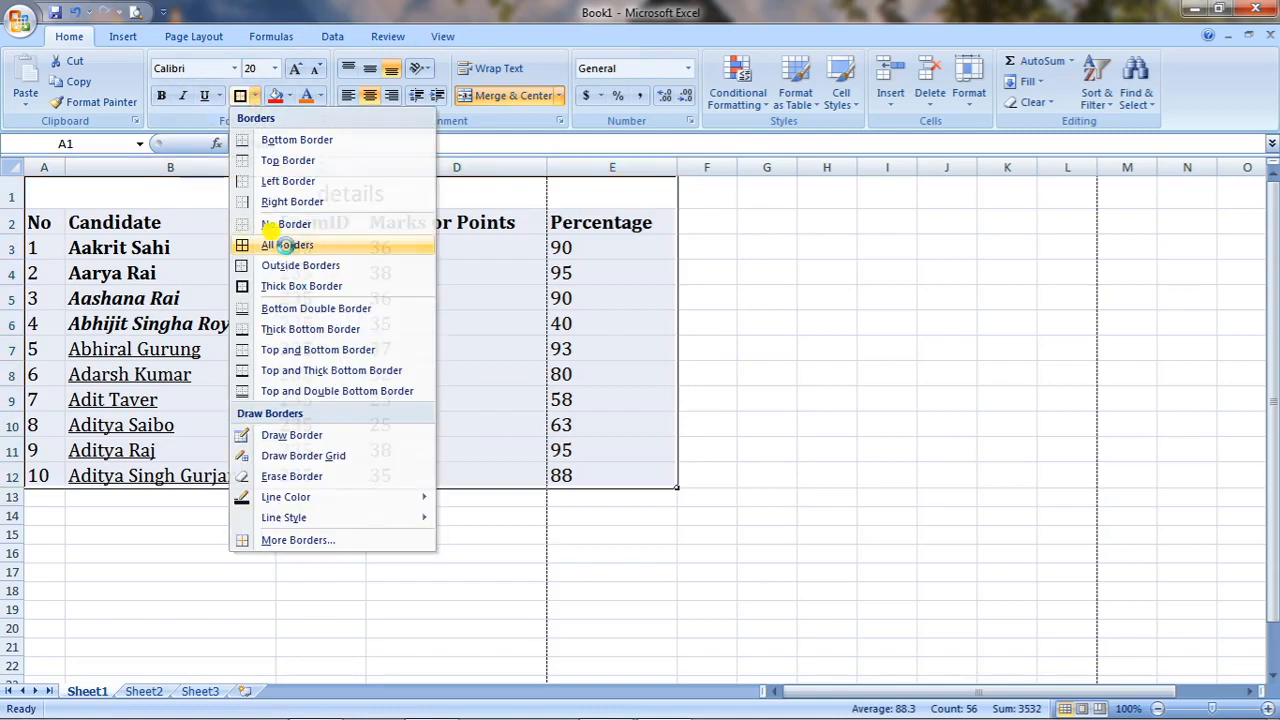
pyautogui.click(280, 245)
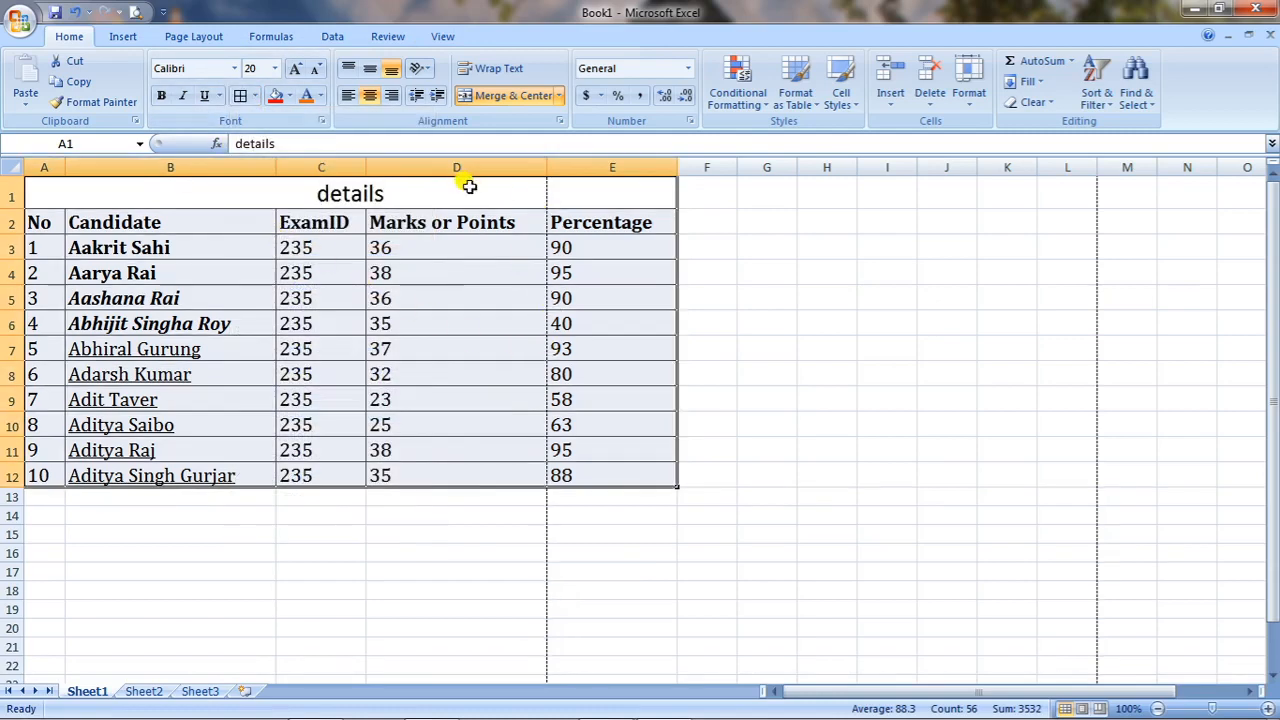
# Shorten the D2 header to 'Marks', autofit column D, and verify in Print Preview.
pyautogui.click(510, 223)
pyautogui.doubleClick(525, 220)
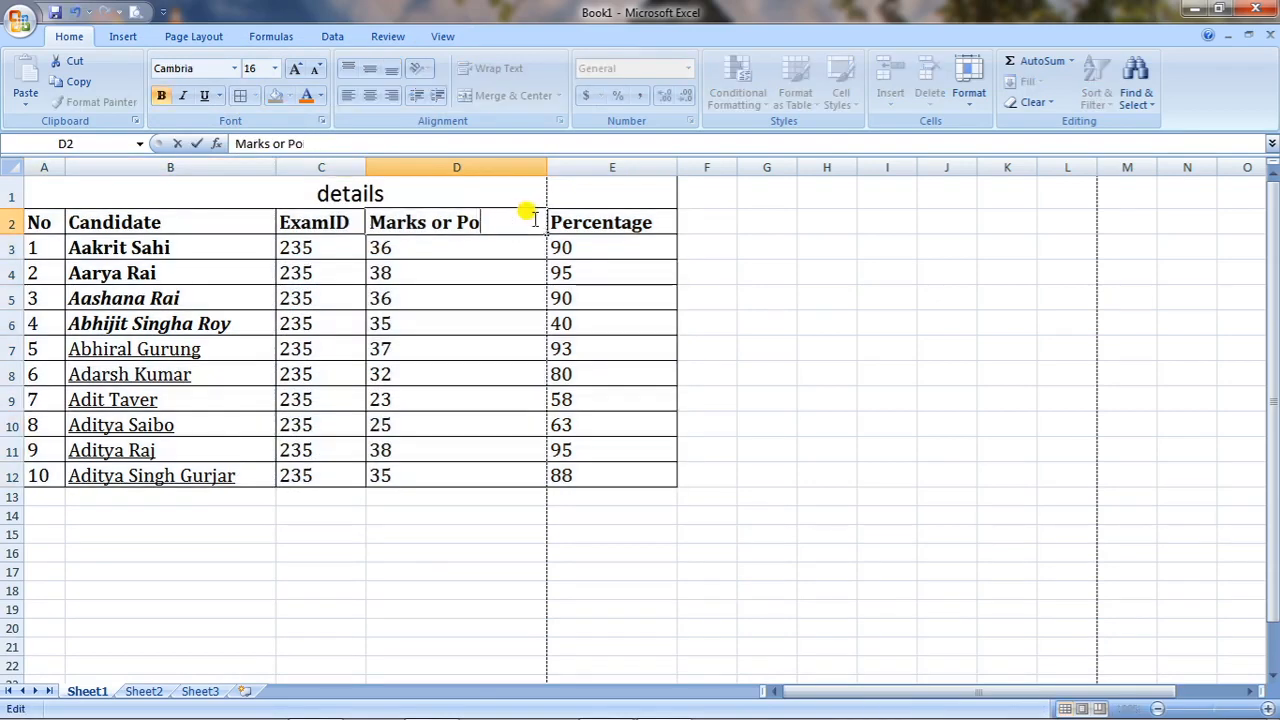
pyautogui.click(500, 568)
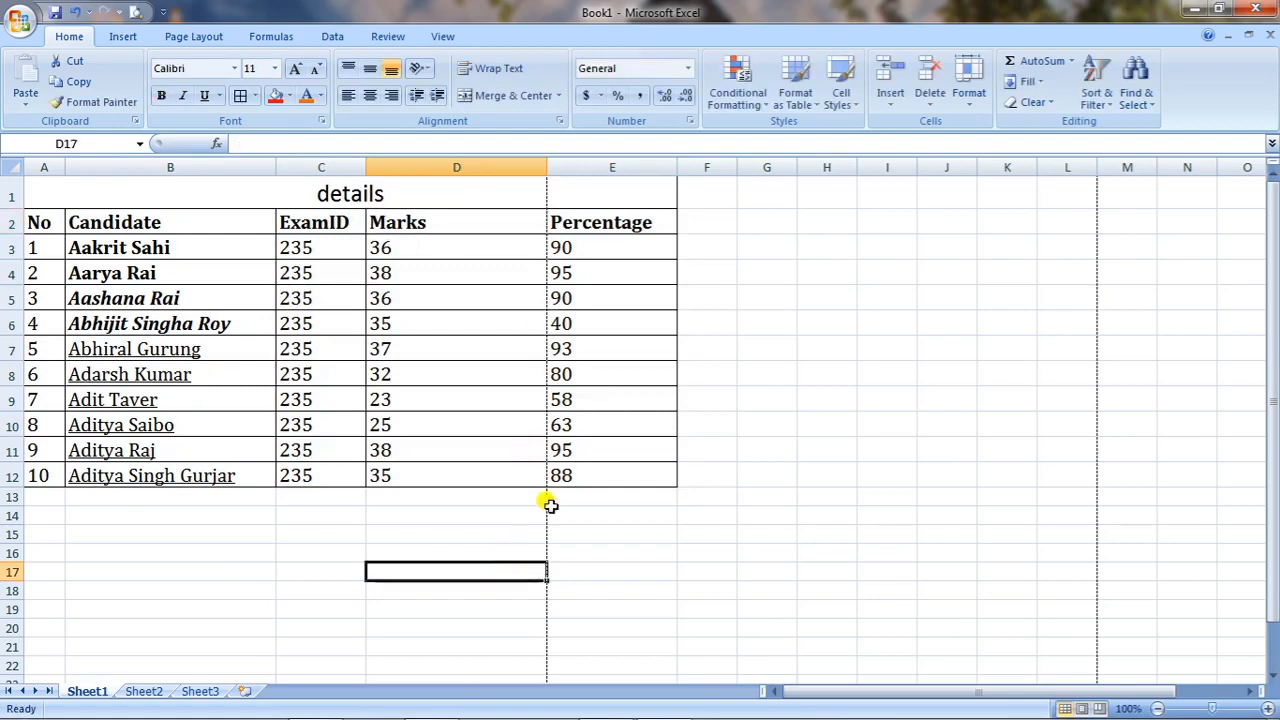
pyautogui.doubleClick(547, 166)
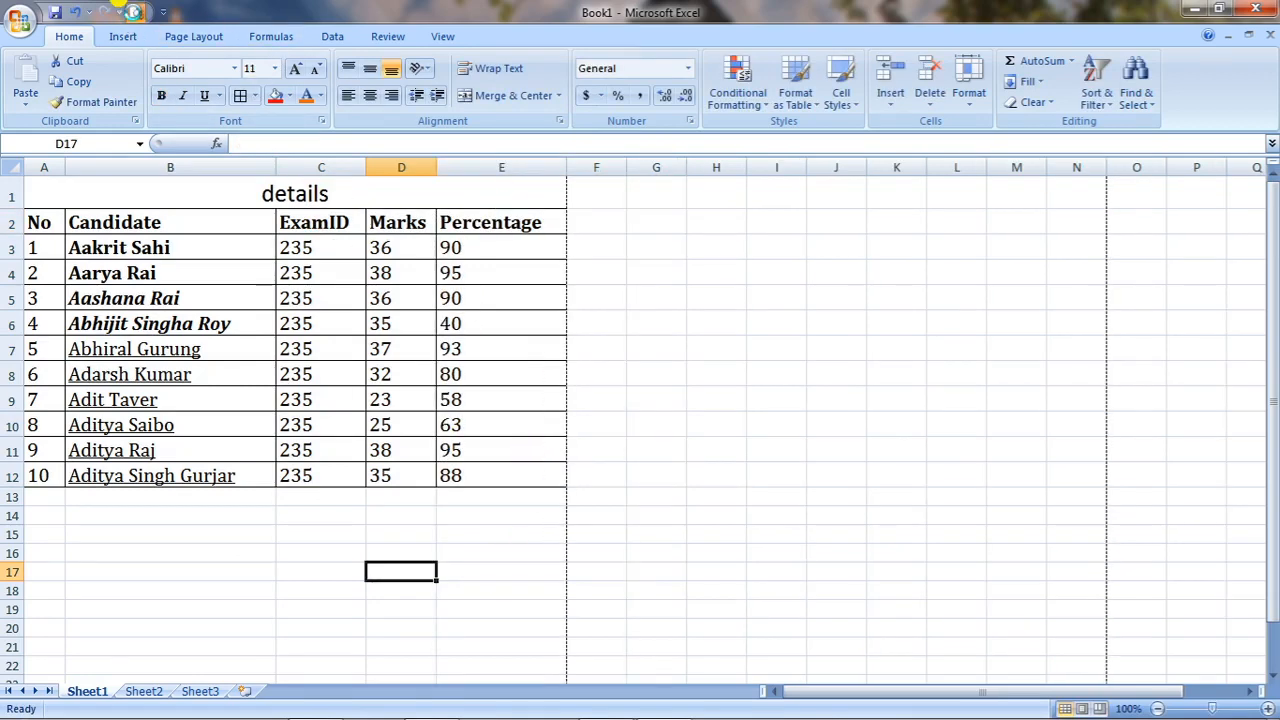
pyautogui.click(133, 10)
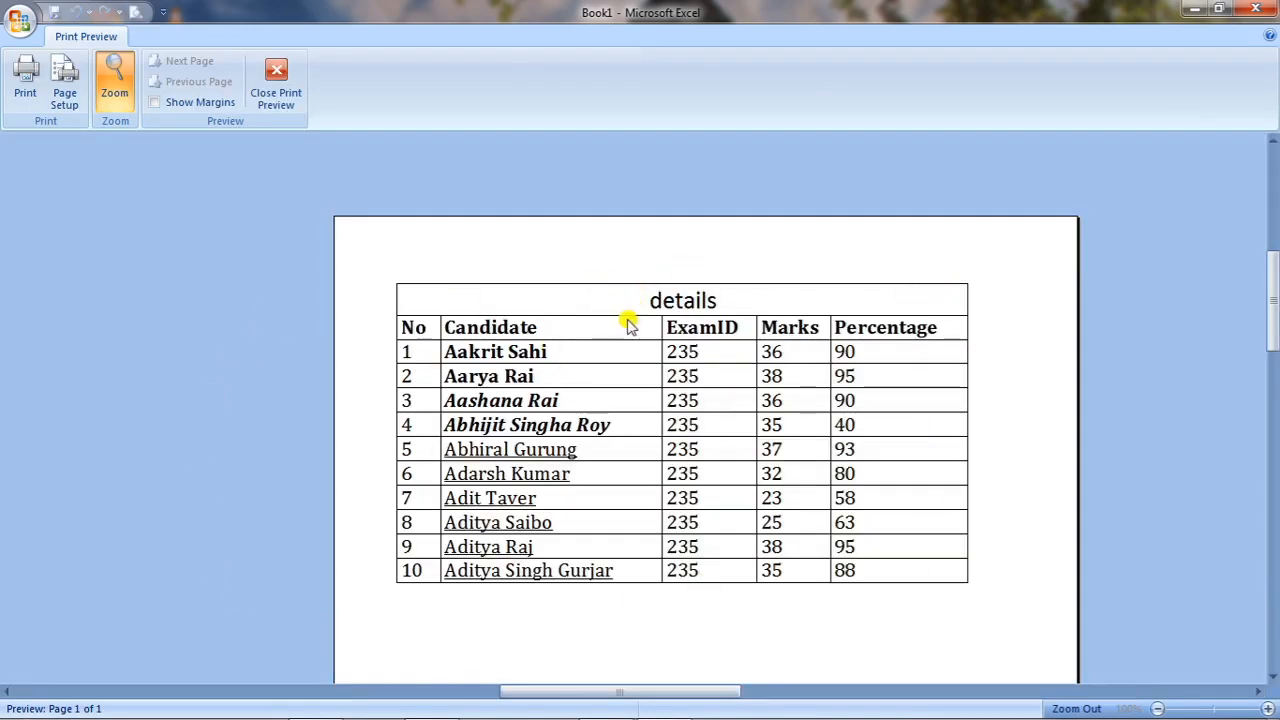
pyautogui.click(286, 85)
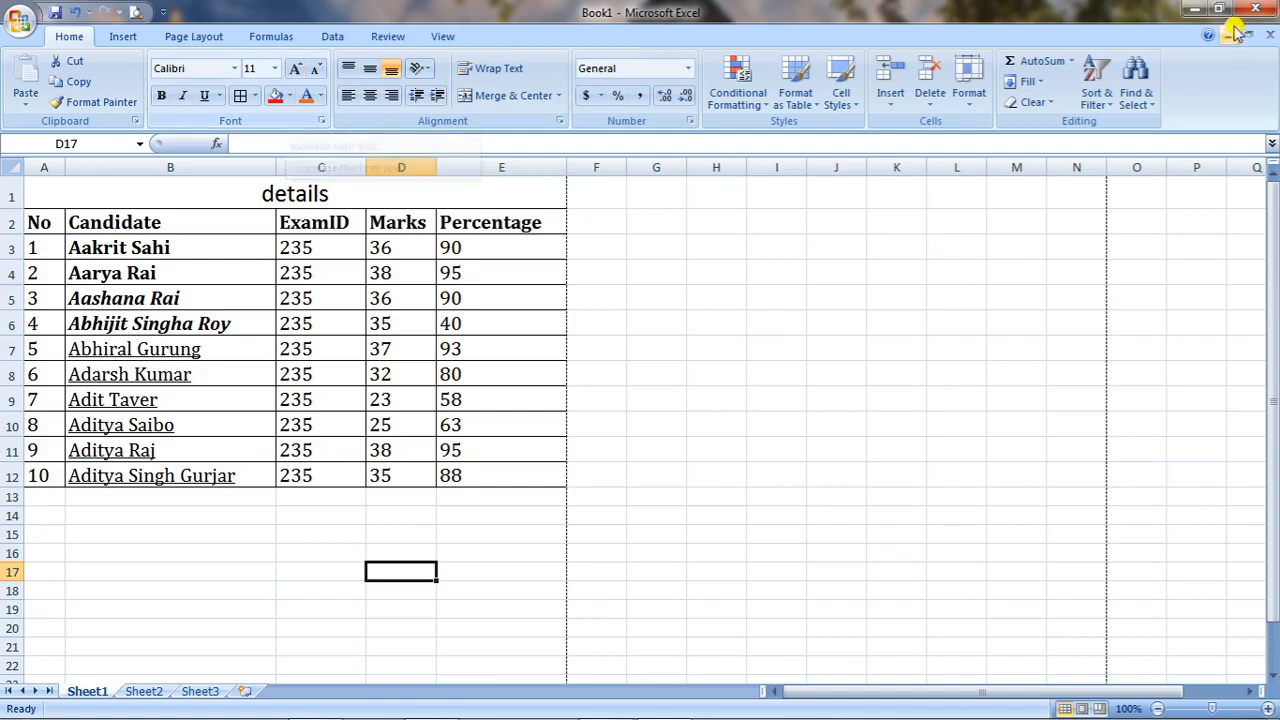
pyautogui.click(692, 123)
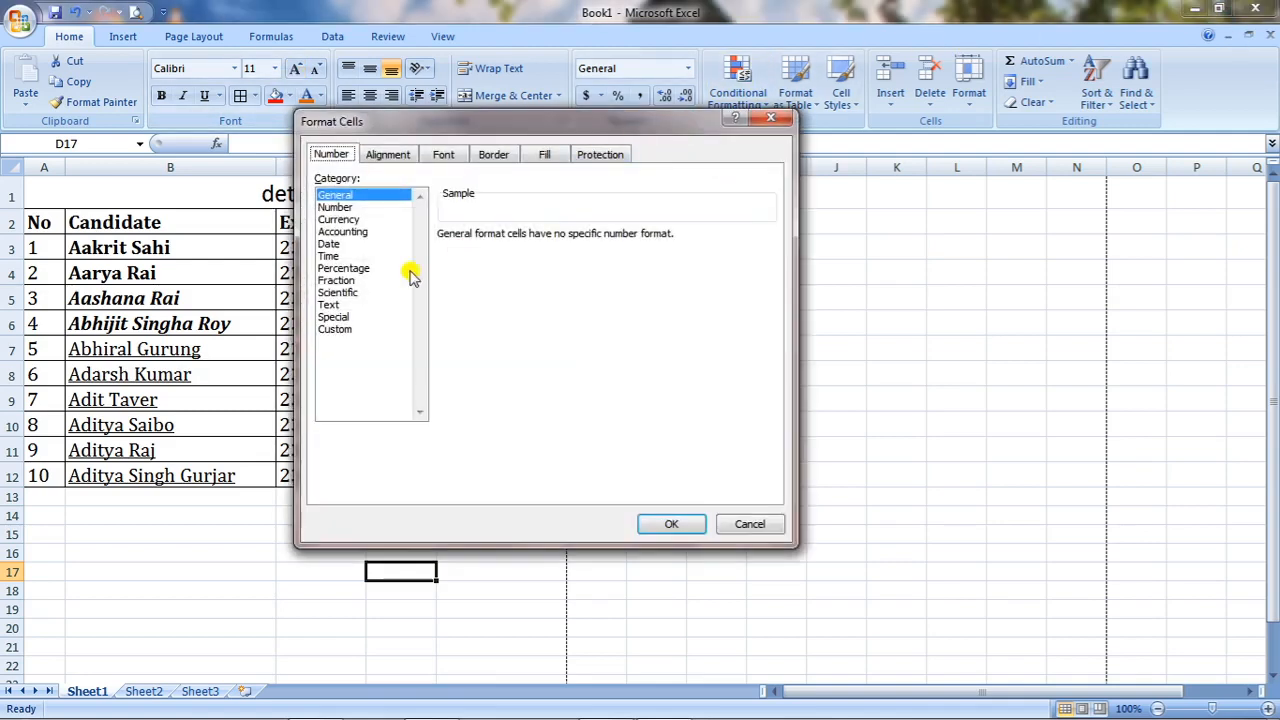
pyautogui.click(336, 207)
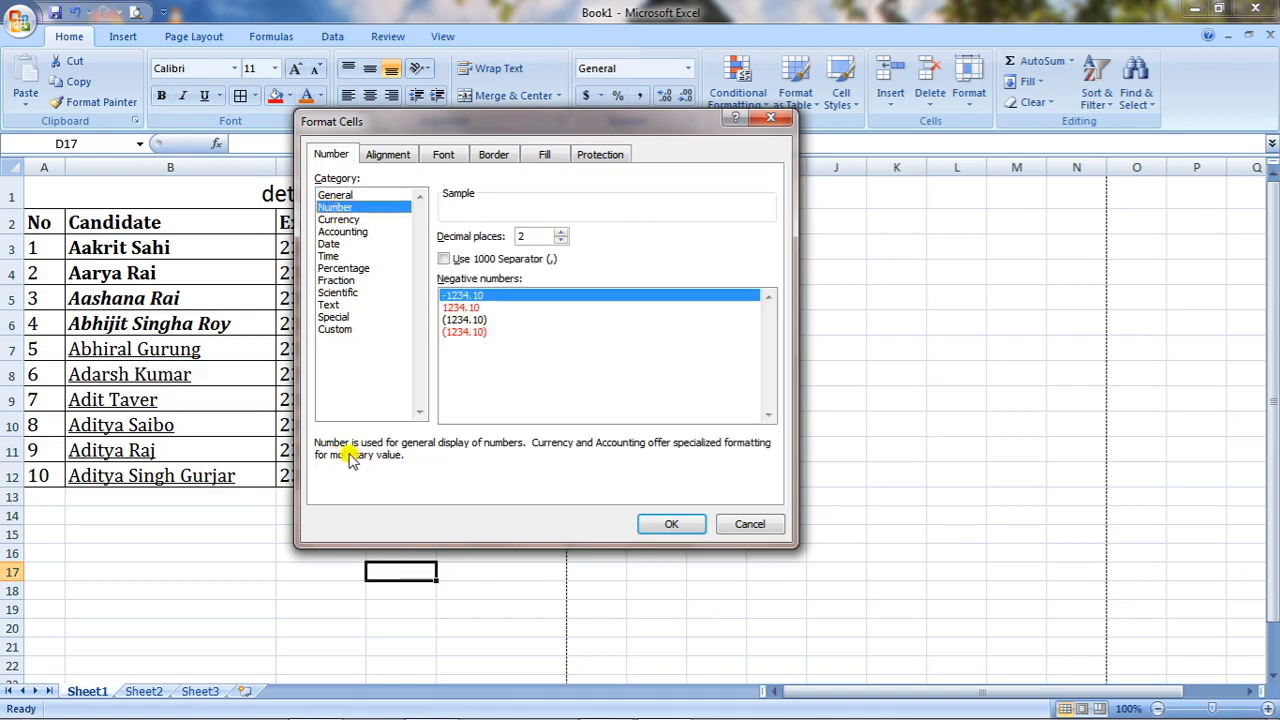
pyautogui.click(350, 220)
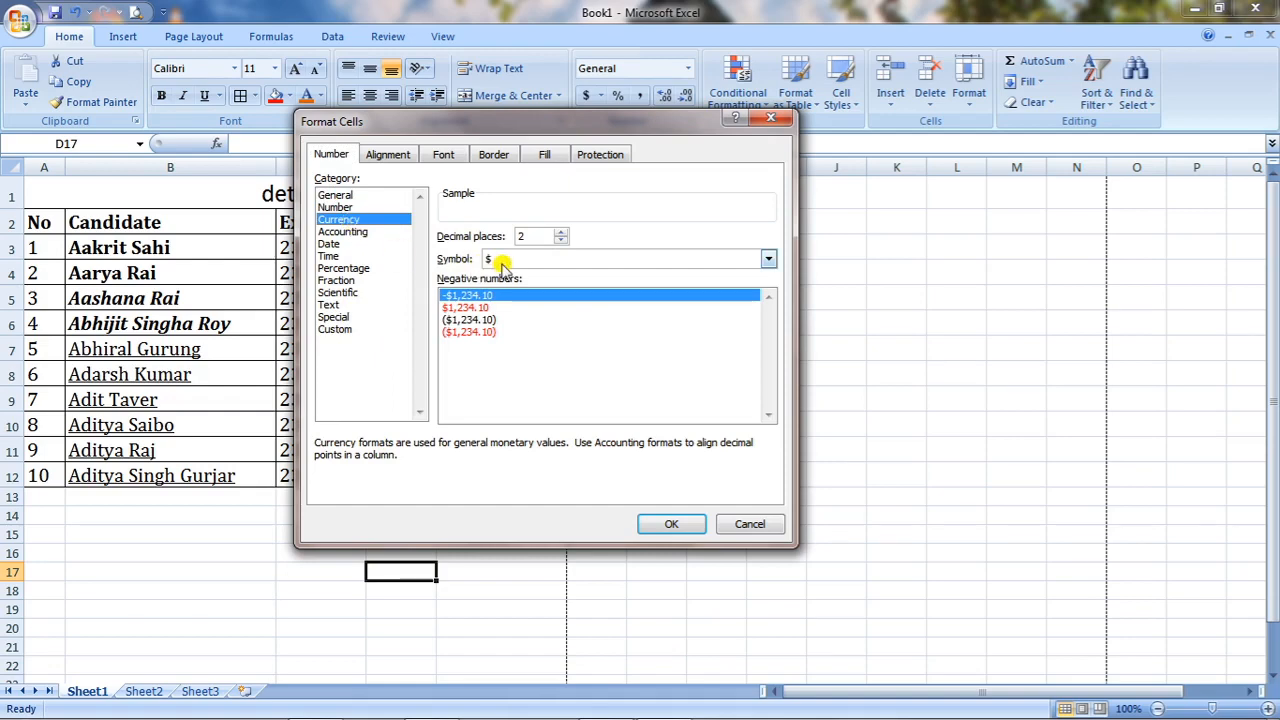
pyautogui.click(345, 232)
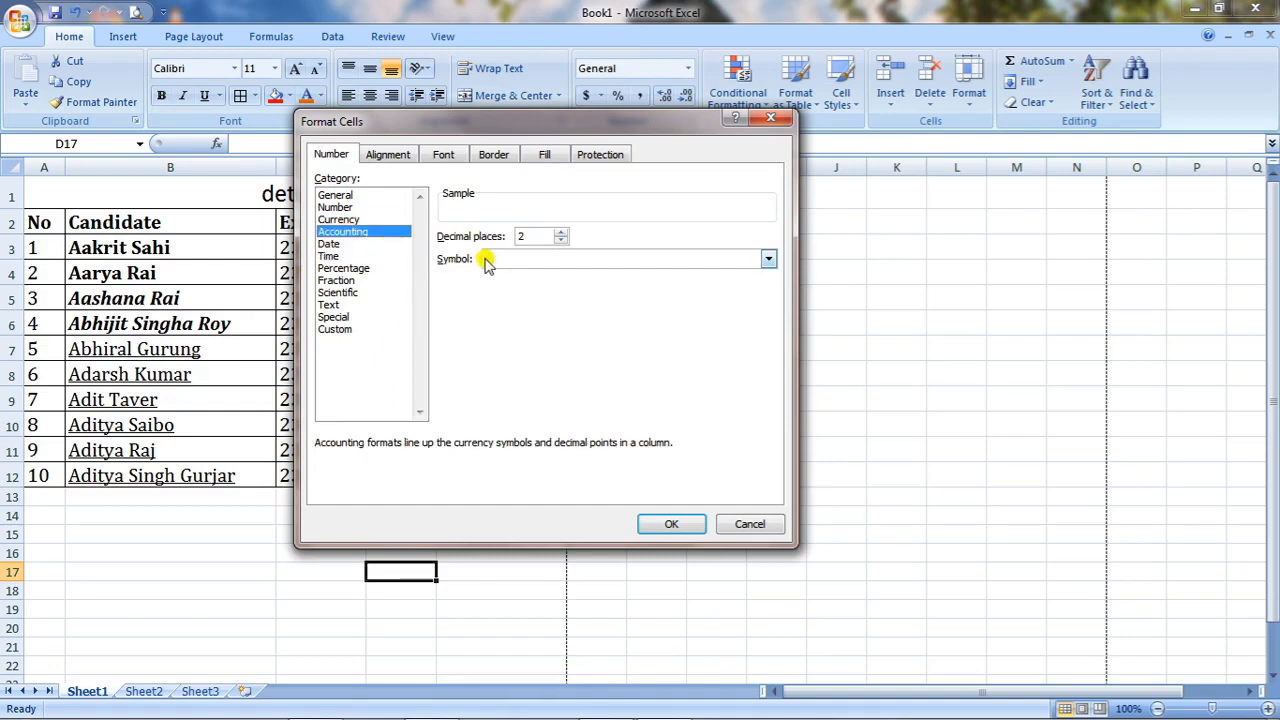
pyautogui.click(334, 244)
pyautogui.click(338, 257)
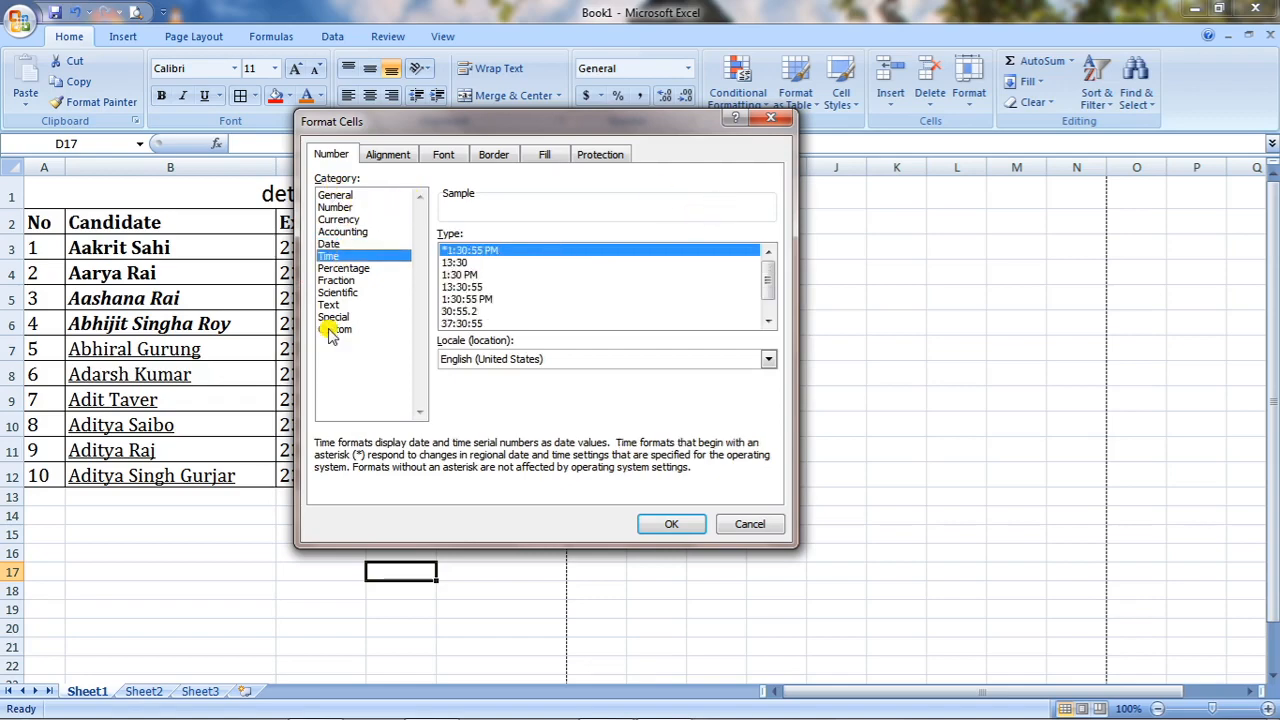
pyautogui.click(769, 119)
pyautogui.moveTo(323, 251); pyautogui.dragTo(321, 466)
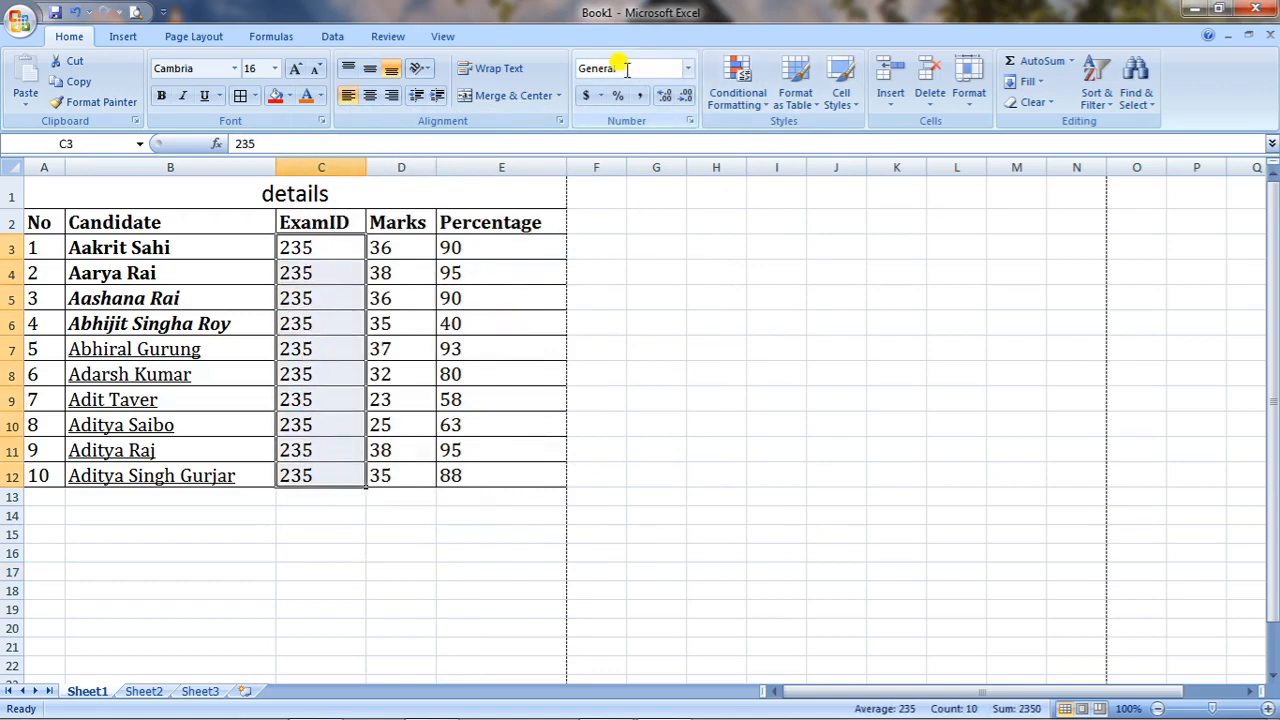
# Format ExamID values as Currency ($235.00) after trying General and Accounting.
pyautogui.click(687, 68)
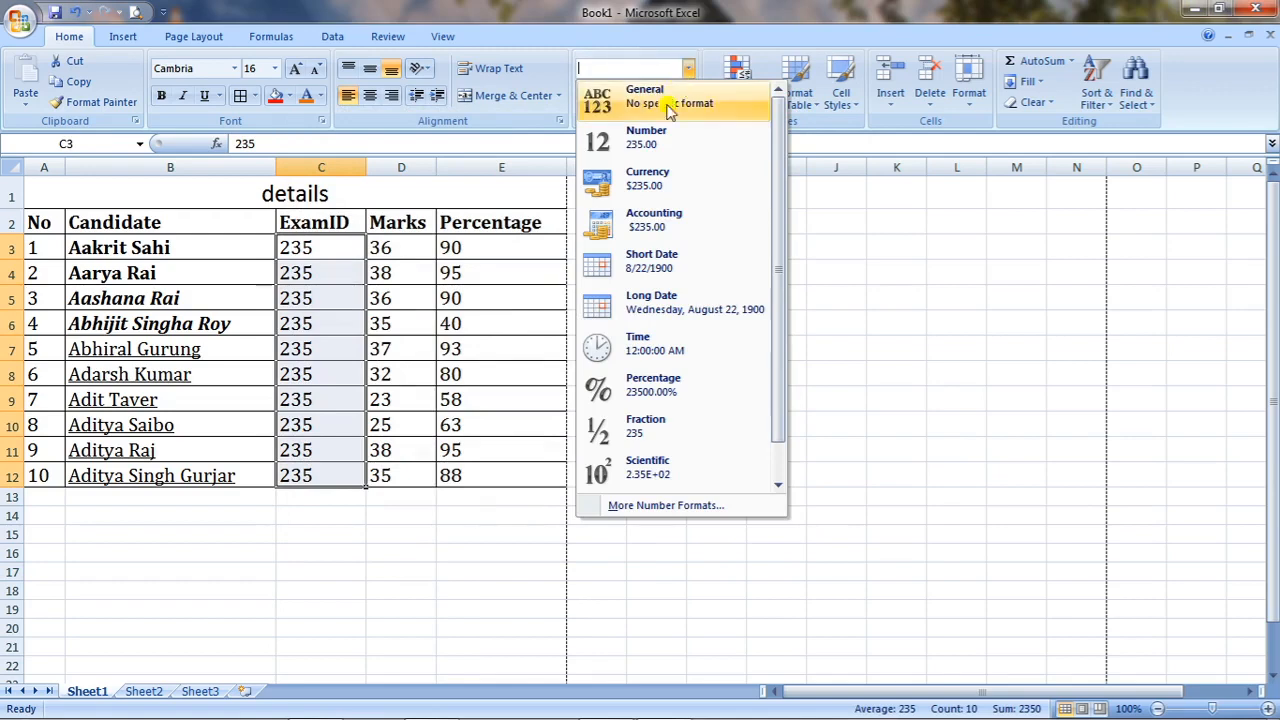
pyautogui.click(651, 193)
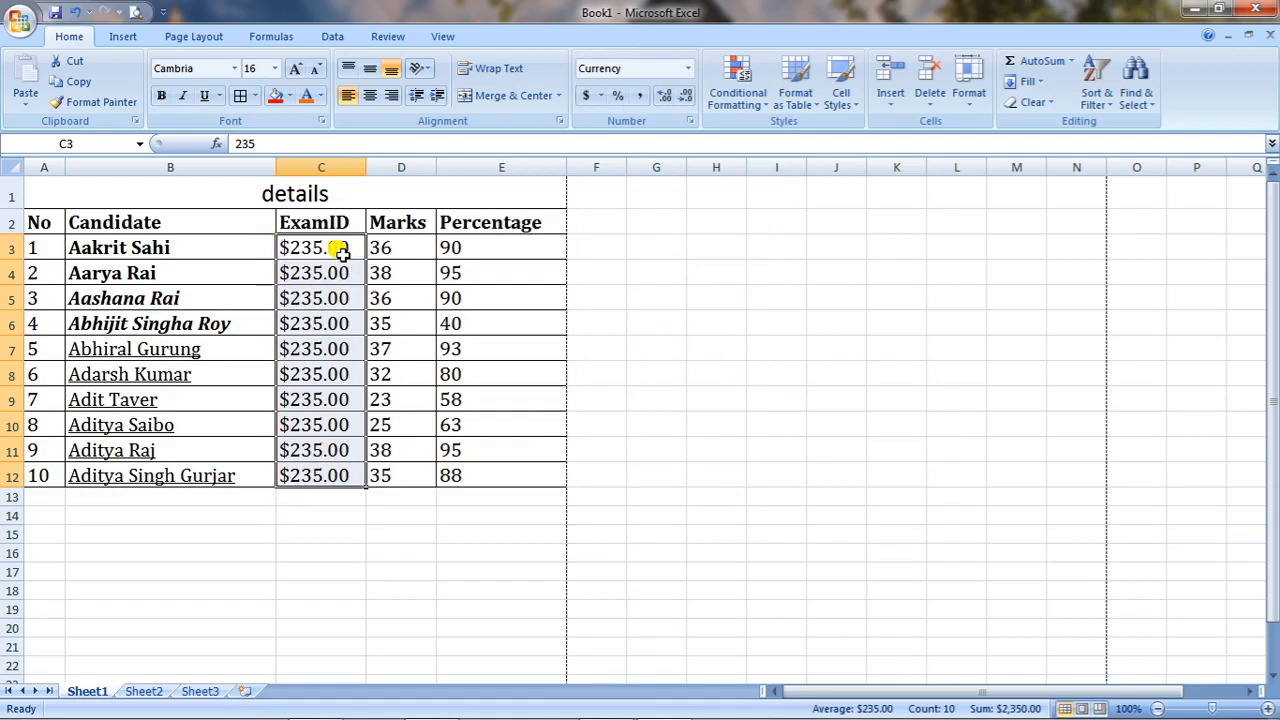
pyautogui.click(688, 67)
pyautogui.click(614, 100)
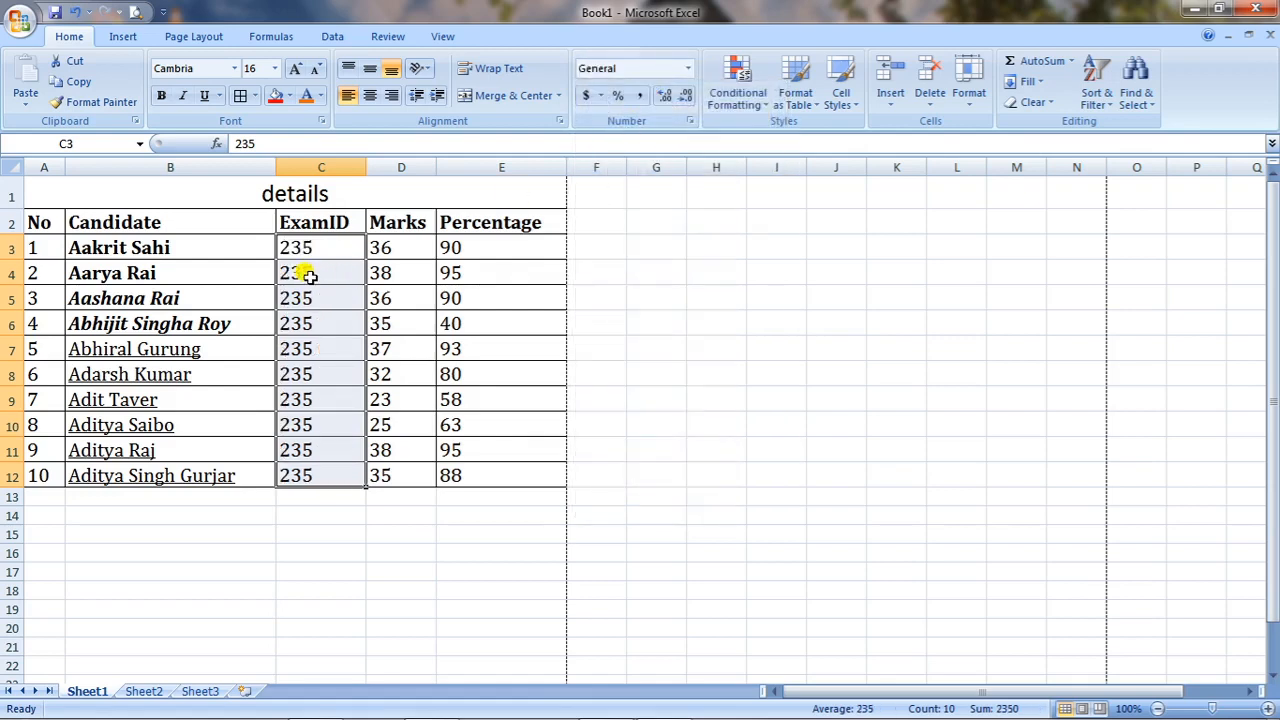
pyautogui.click(688, 67)
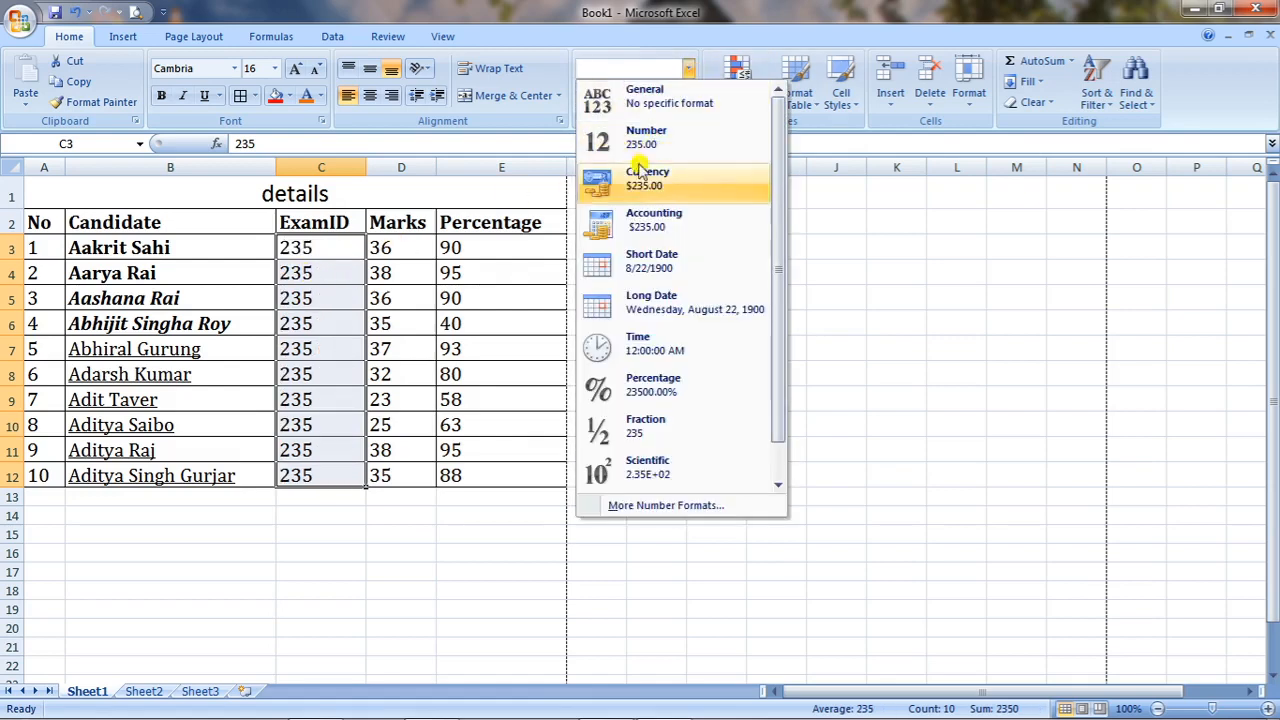
pyautogui.click(633, 228)
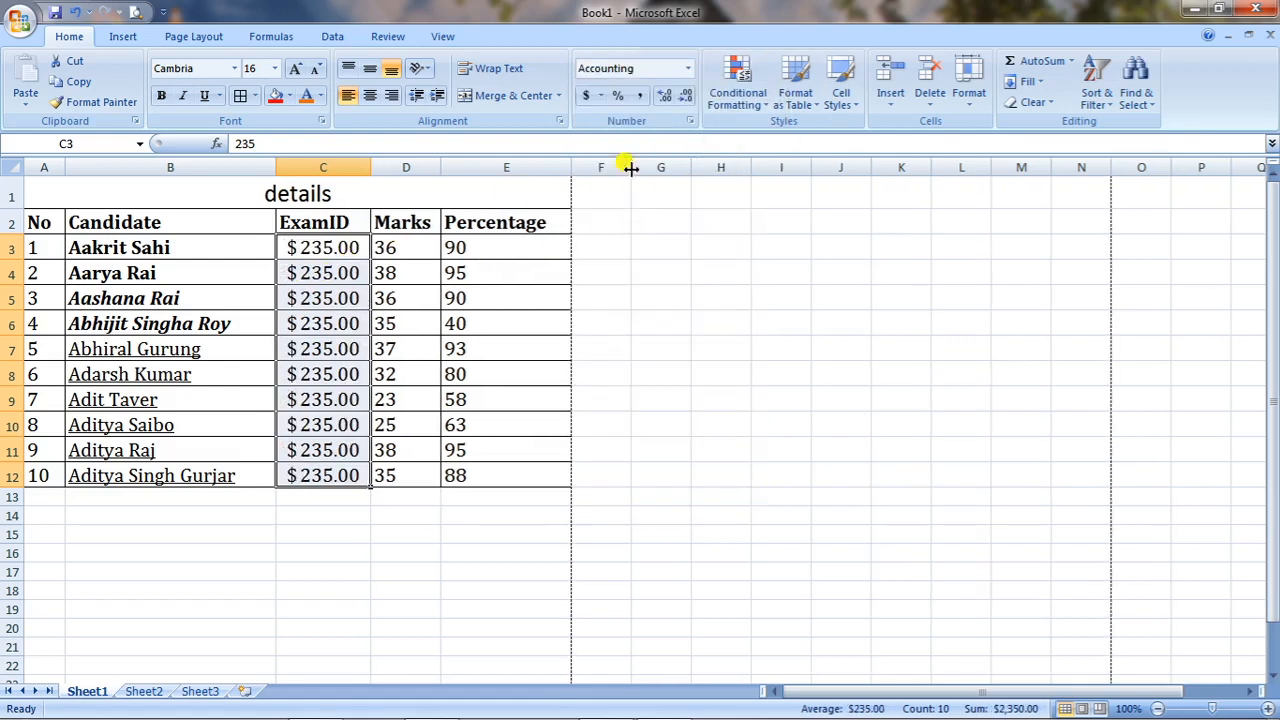
pyautogui.click(689, 72)
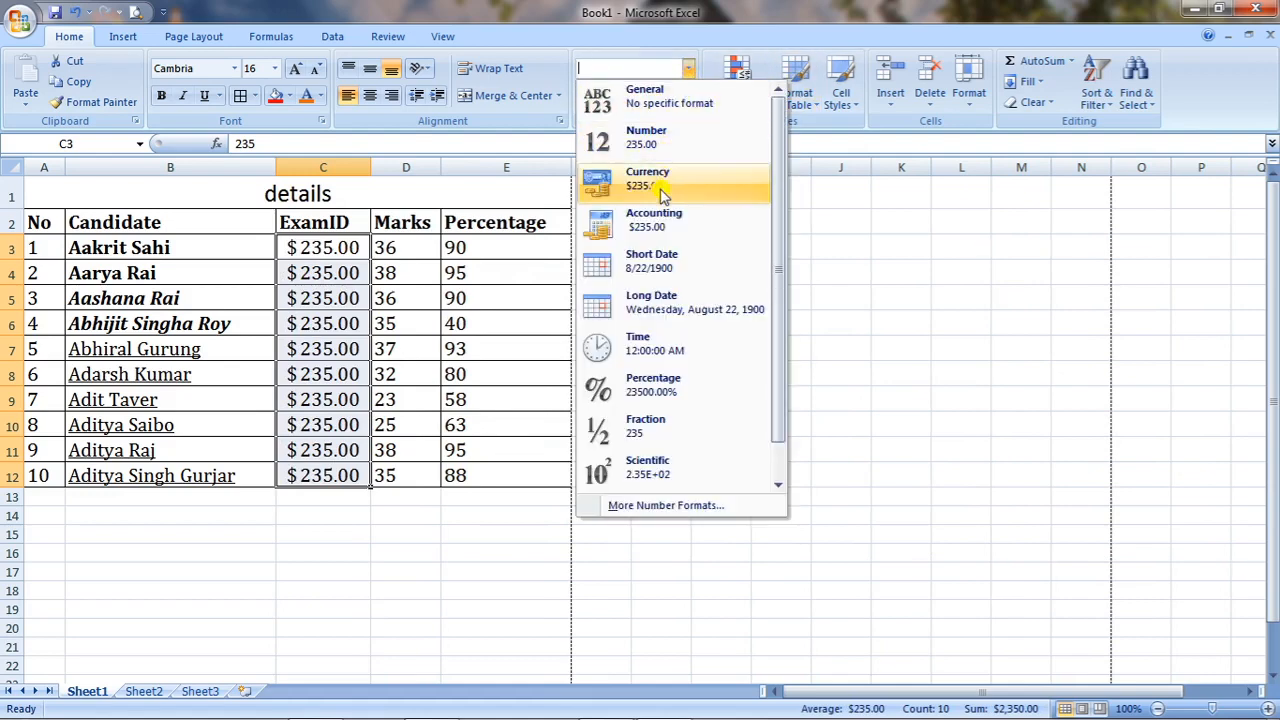
pyautogui.click(660, 190)
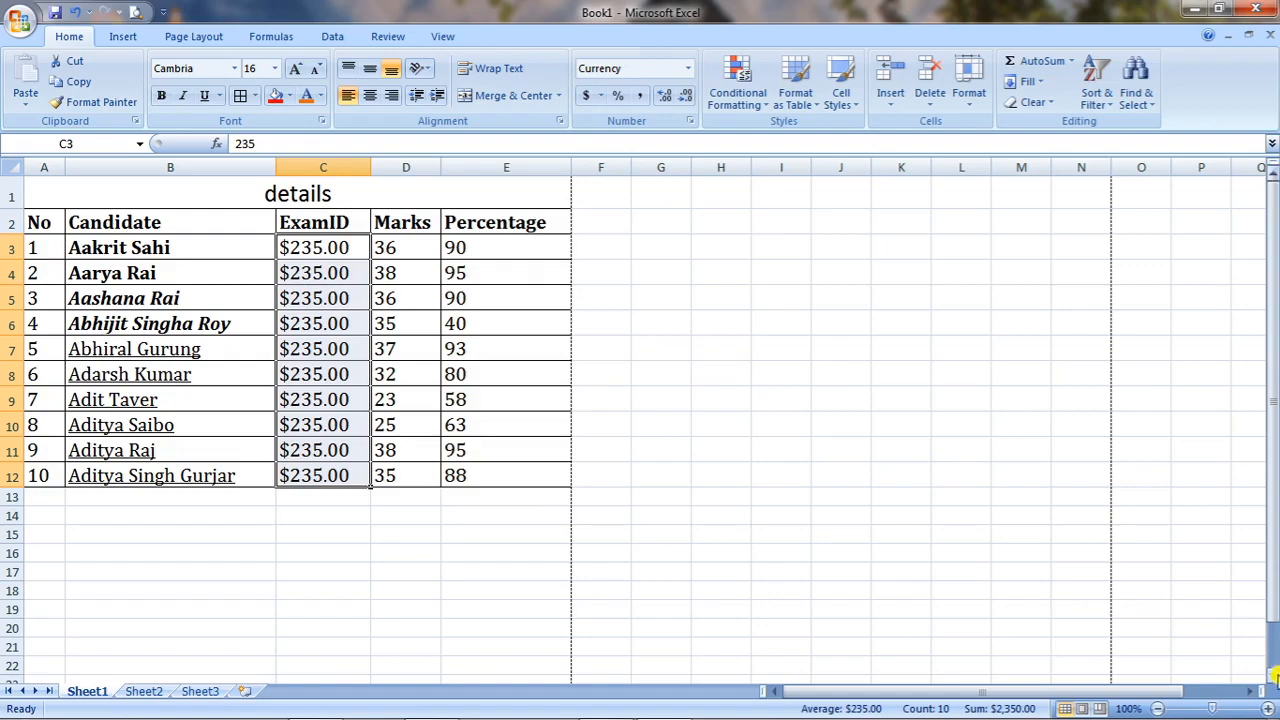
# Zoom the sheet in to 140%.
pyautogui.click(1267, 708)
pyautogui.click(1267, 708)
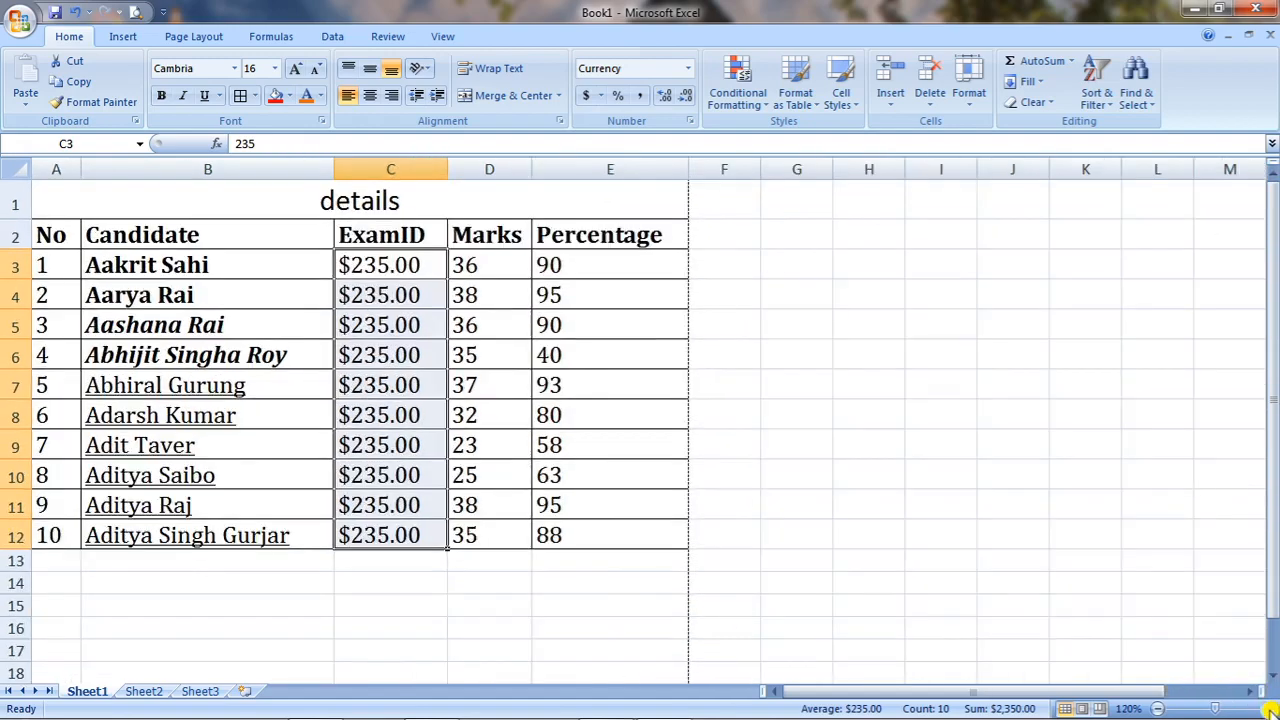
pyautogui.click(1267, 708)
pyautogui.click(1267, 708)
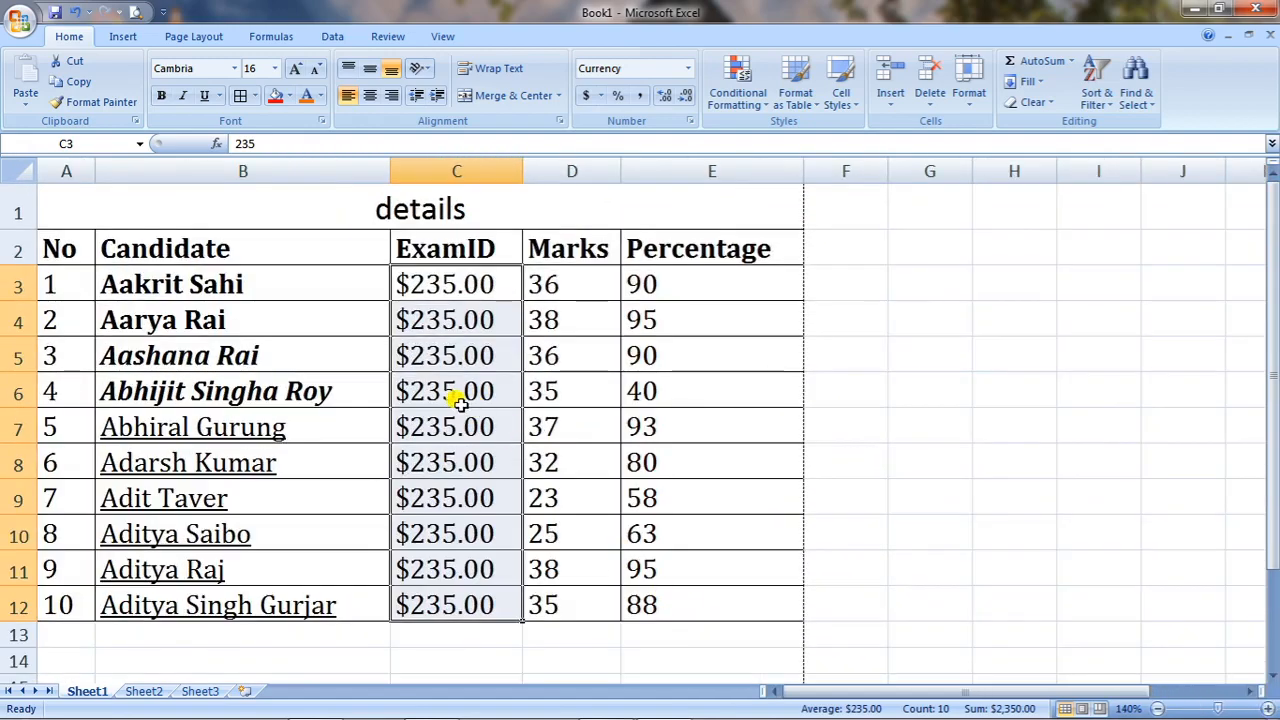
# Adjust the ExamID decimal places until the values read $235.000.
pyautogui.click(664, 98)
pyautogui.click(665, 98)
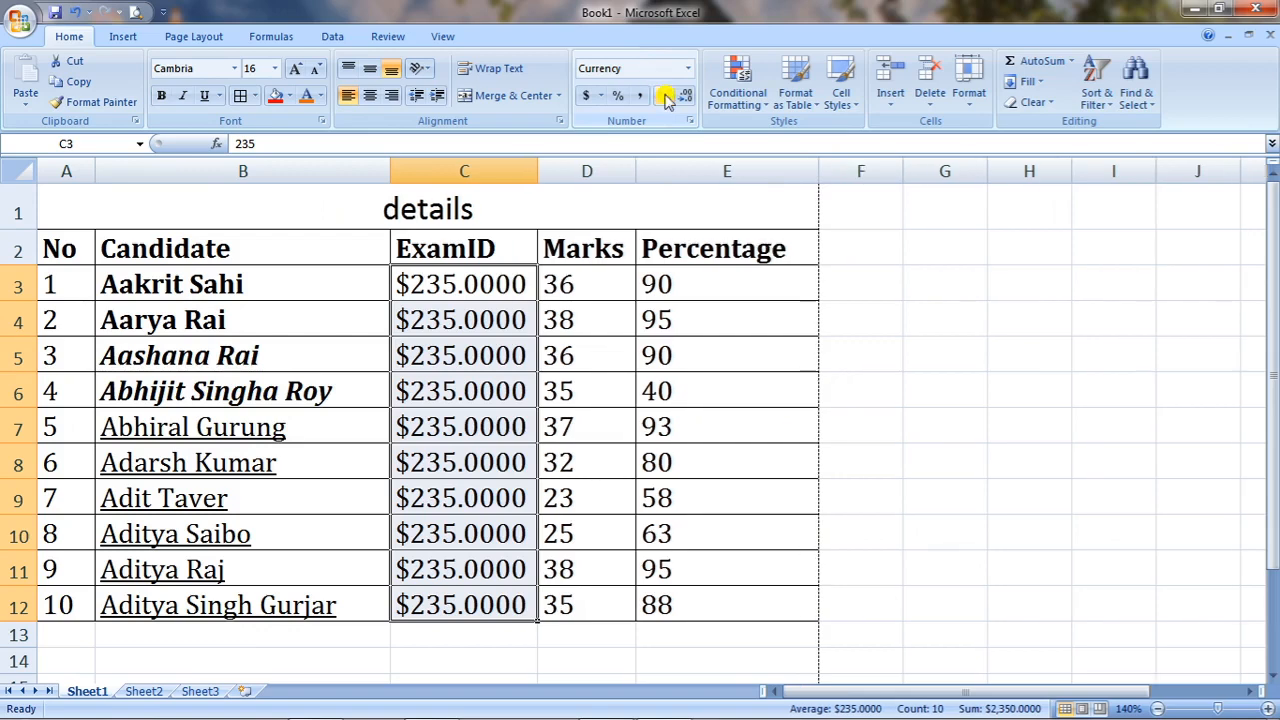
pyautogui.click(685, 98)
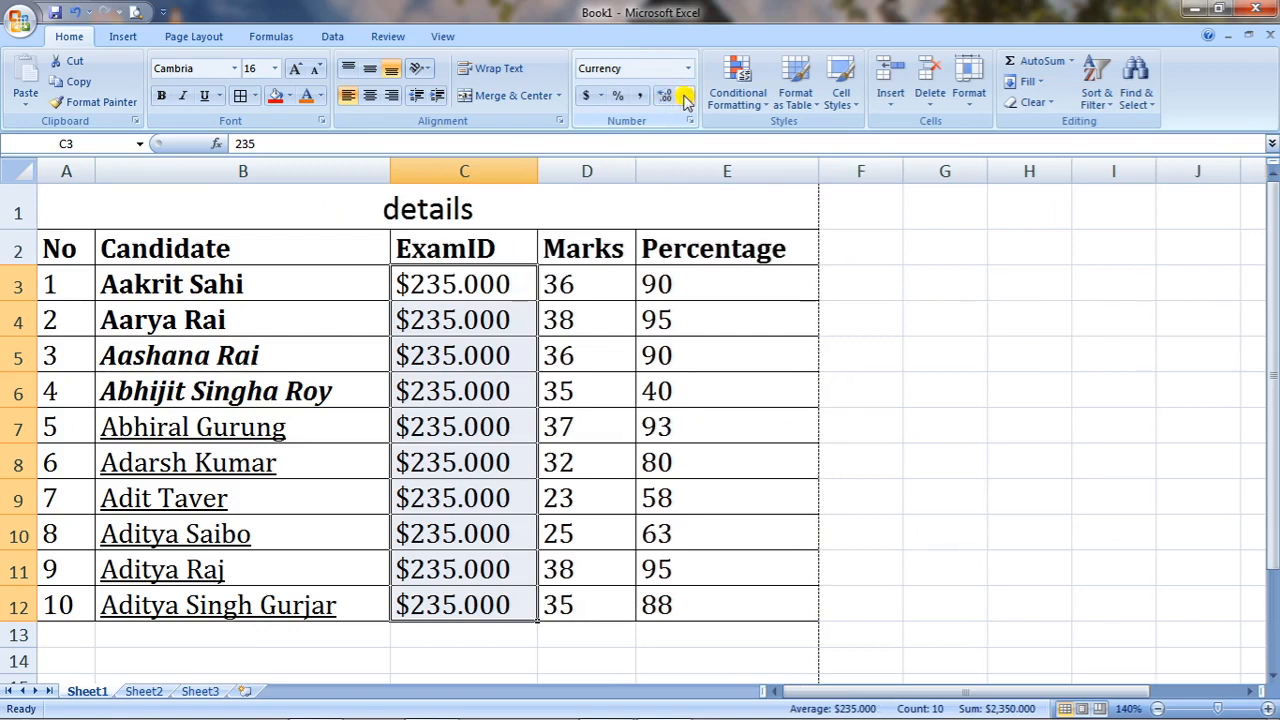
pyautogui.click(685, 98)
pyautogui.click(685, 98)
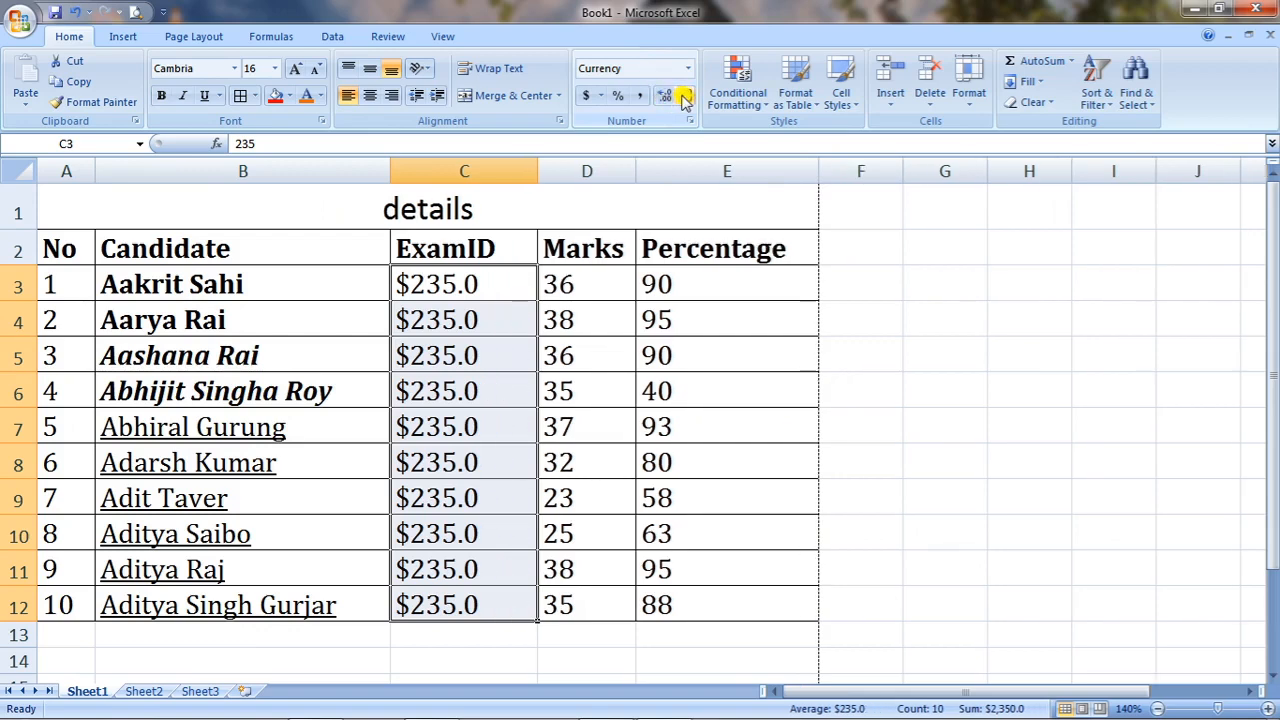
pyautogui.click(667, 98)
pyautogui.click(668, 100)
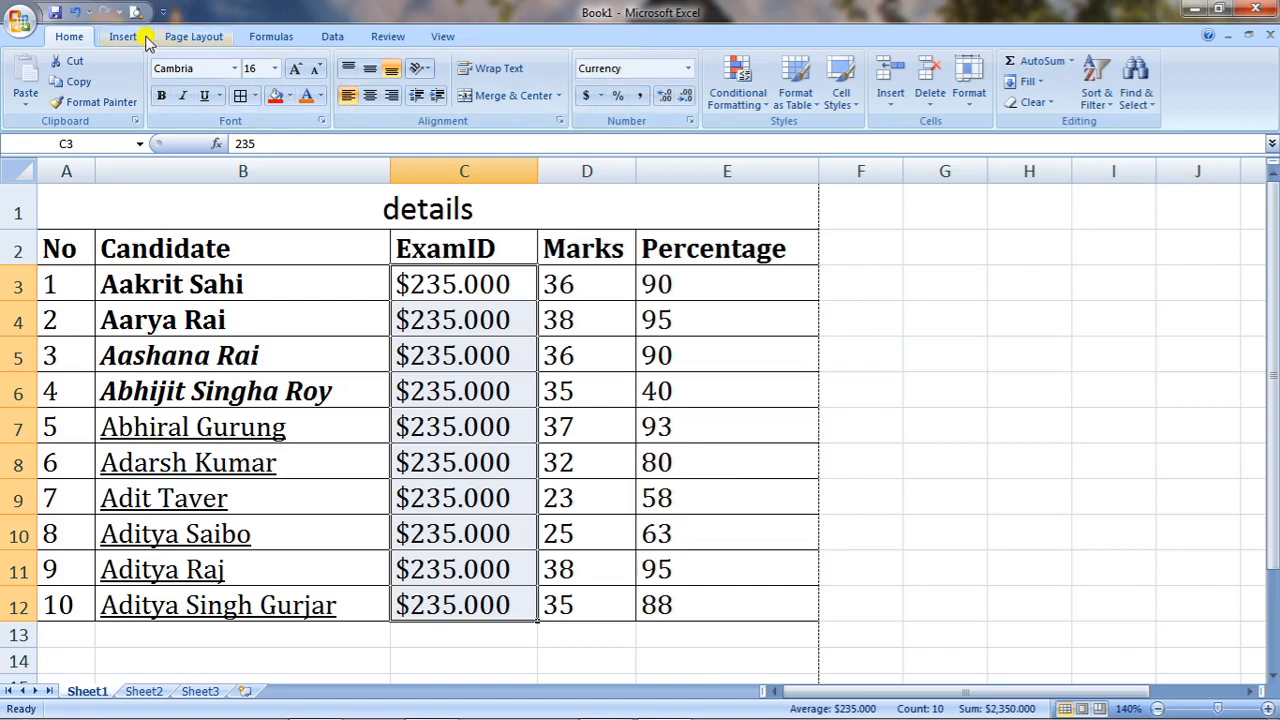
# Apply the Equity theme to the workbook from Page Layout.
pyautogui.click(193, 36)
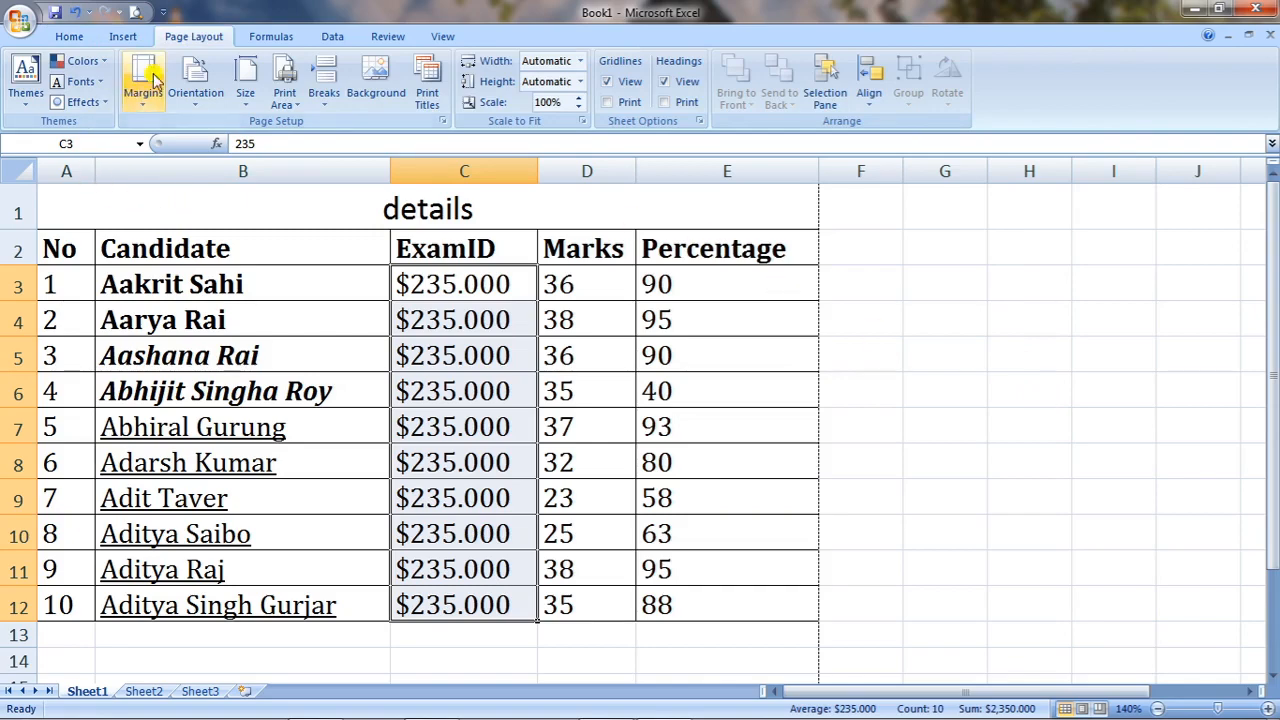
pyautogui.click(28, 100)
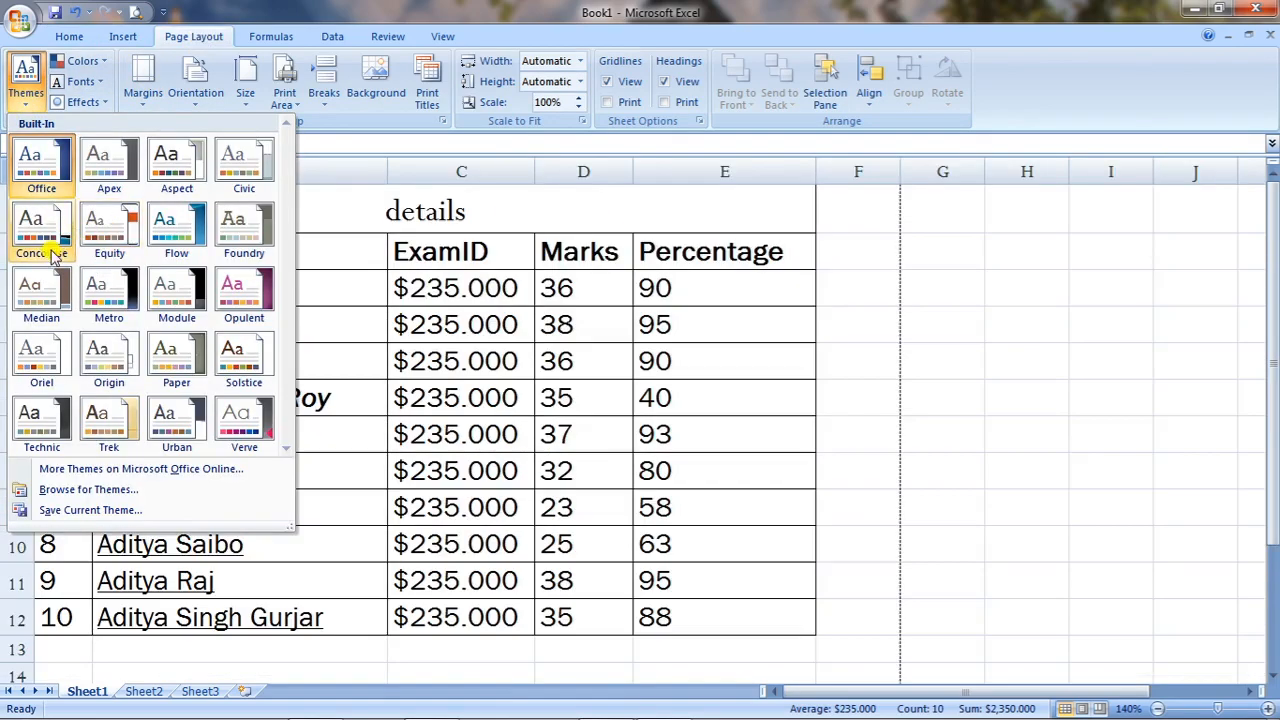
pyautogui.click(118, 236)
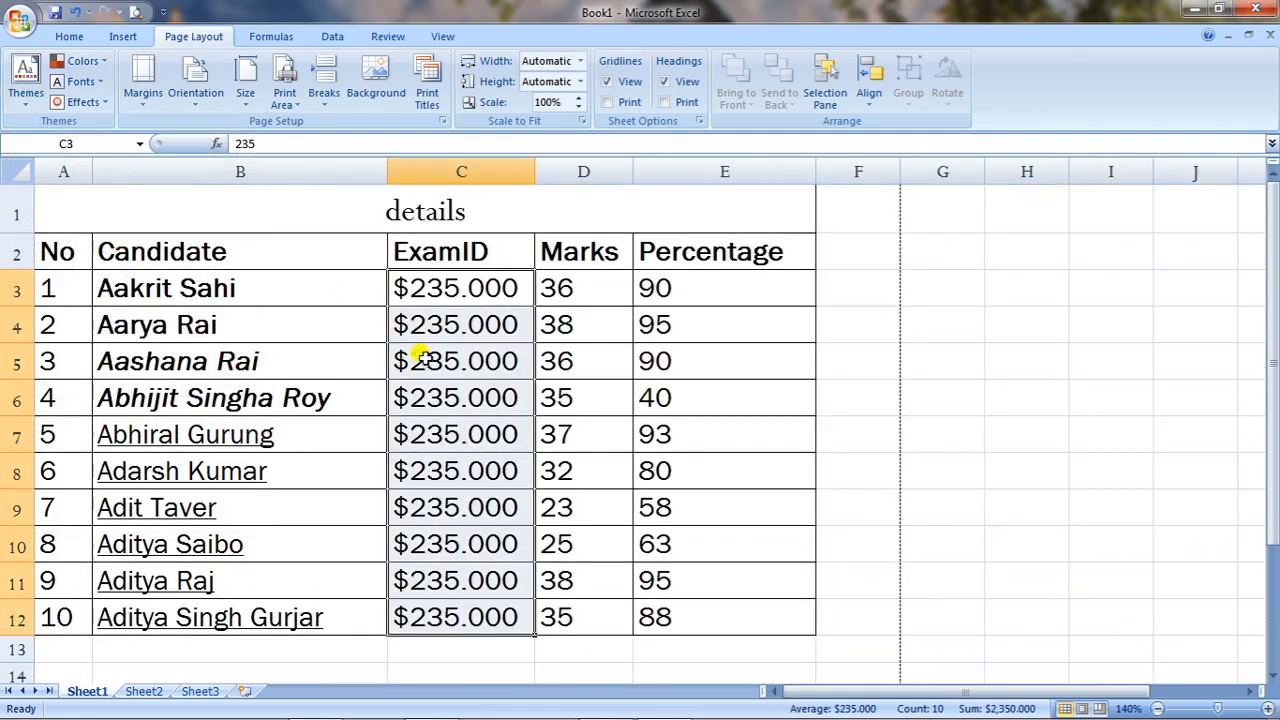
# Select the marks table A1:E12 and bring up the Cell Styles gallery on Home.
pyautogui.click(74, 38)
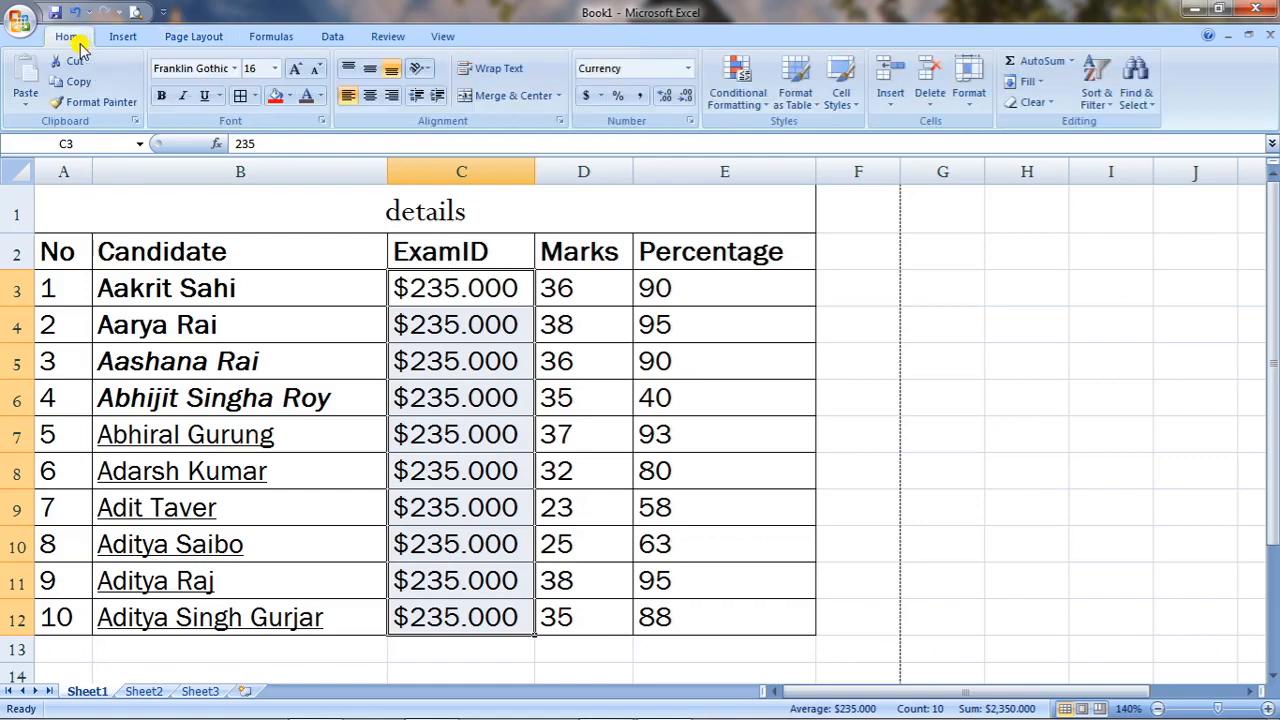
pyautogui.click(846, 108)
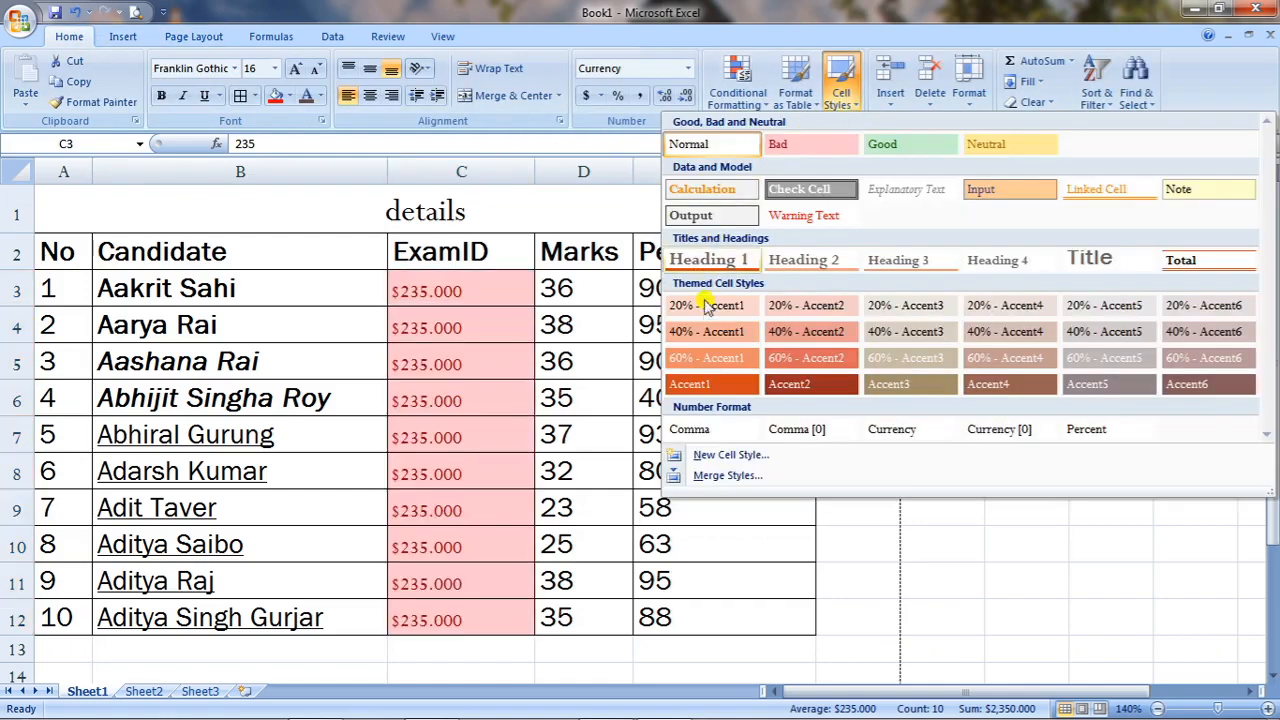
pyautogui.click(260, 208)
pyautogui.moveTo(69, 200); pyautogui.dragTo(560, 606)
pyautogui.click(838, 100)
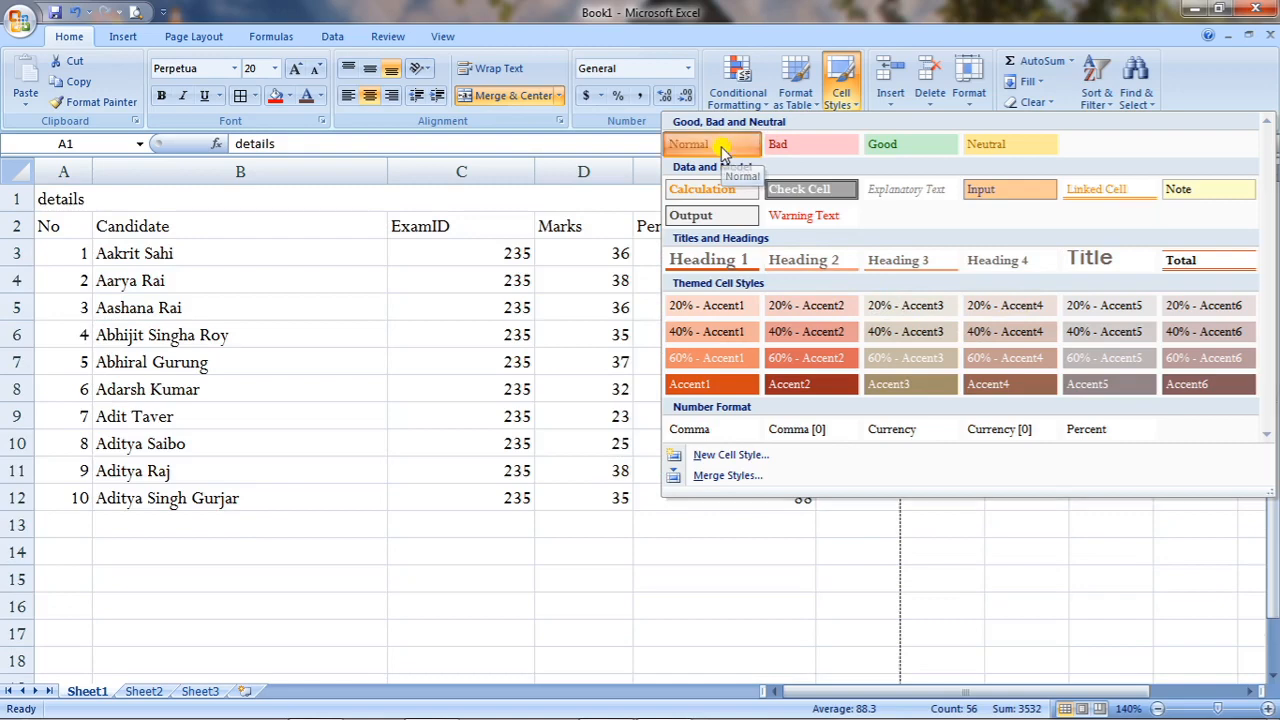
# Reset A1:E12 to the Normal cell style, then select Percentage values E3:E12 for conditional formatting.
pyautogui.click(722, 146)
pyautogui.click(603, 664)
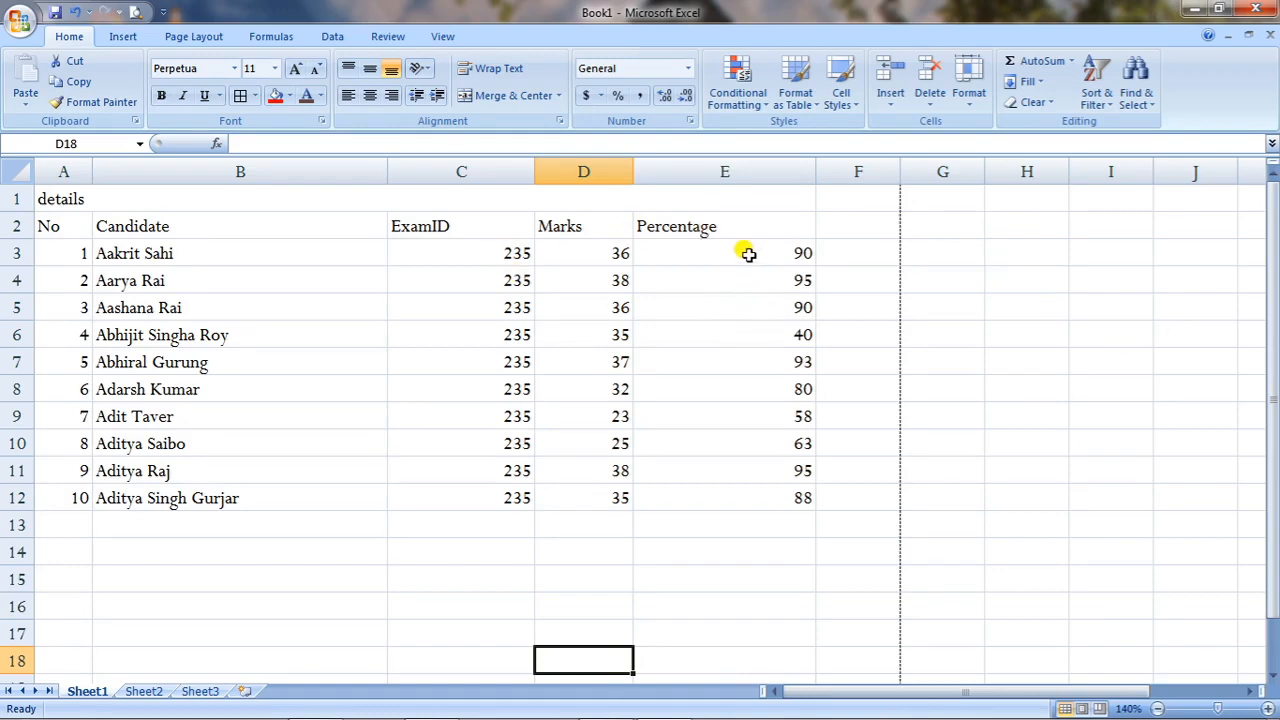
pyautogui.moveTo(748, 254); pyautogui.dragTo(771, 495)
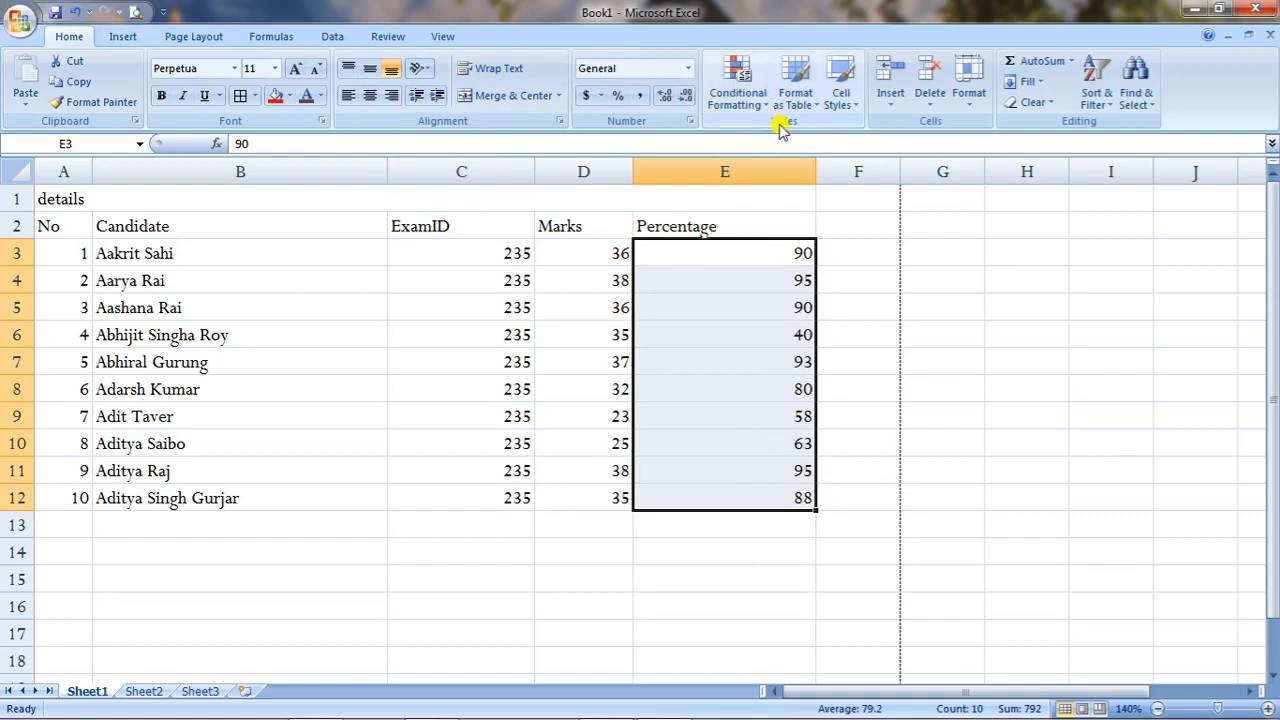
pyautogui.click(750, 110)
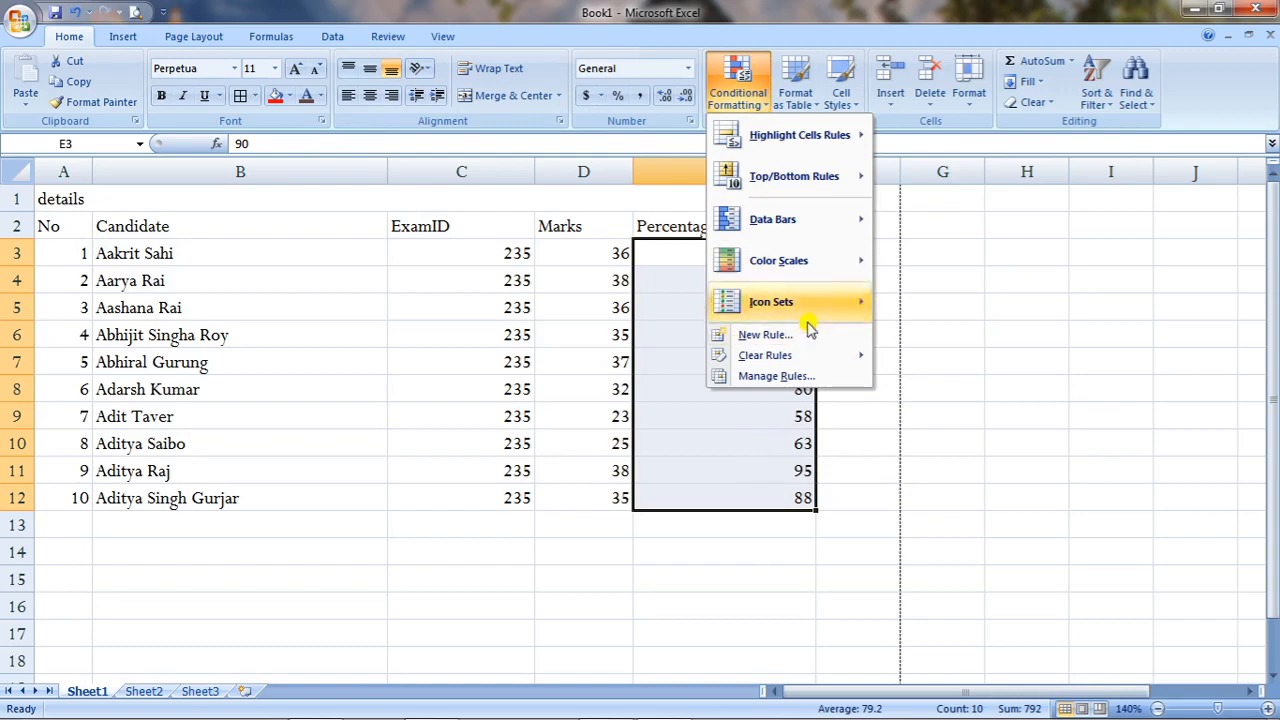
# Highlight Percentage values greater than 80 with Light Red Fill and Dark Red Text.
pyautogui.moveTo(810, 145)
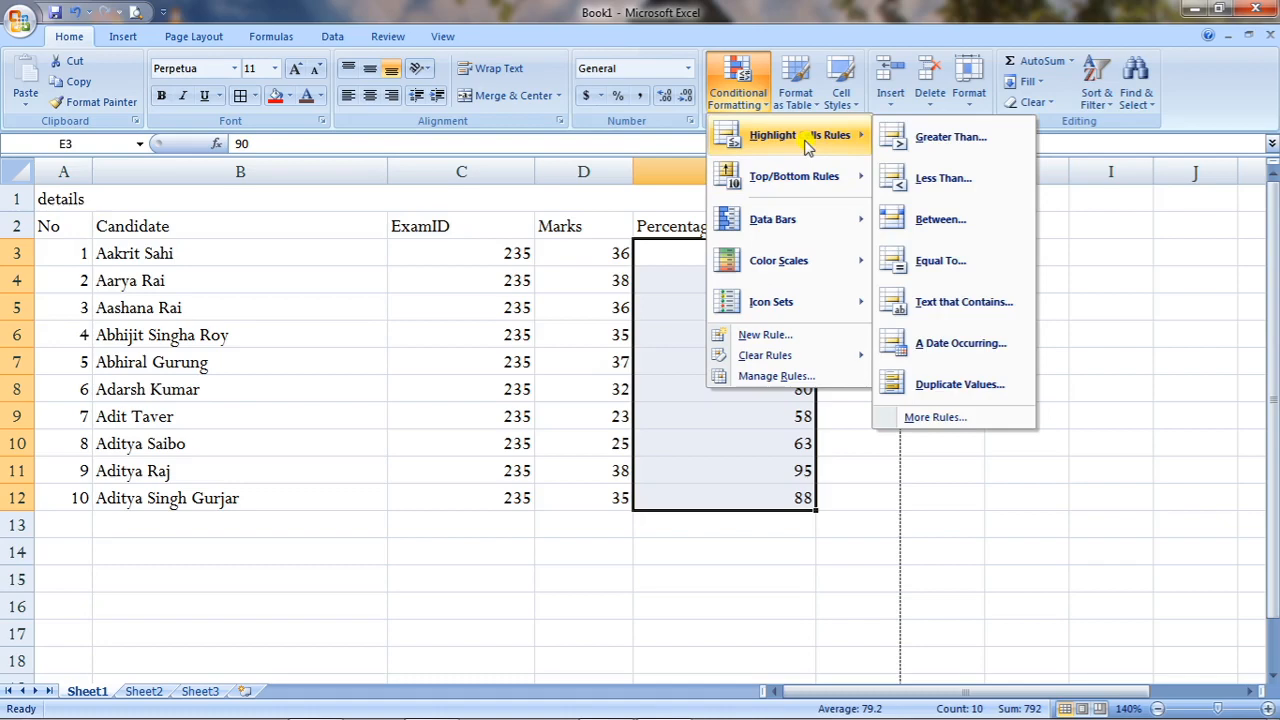
pyautogui.click(908, 135)
pyautogui.moveTo(551, 292); pyautogui.dragTo(855, 473)
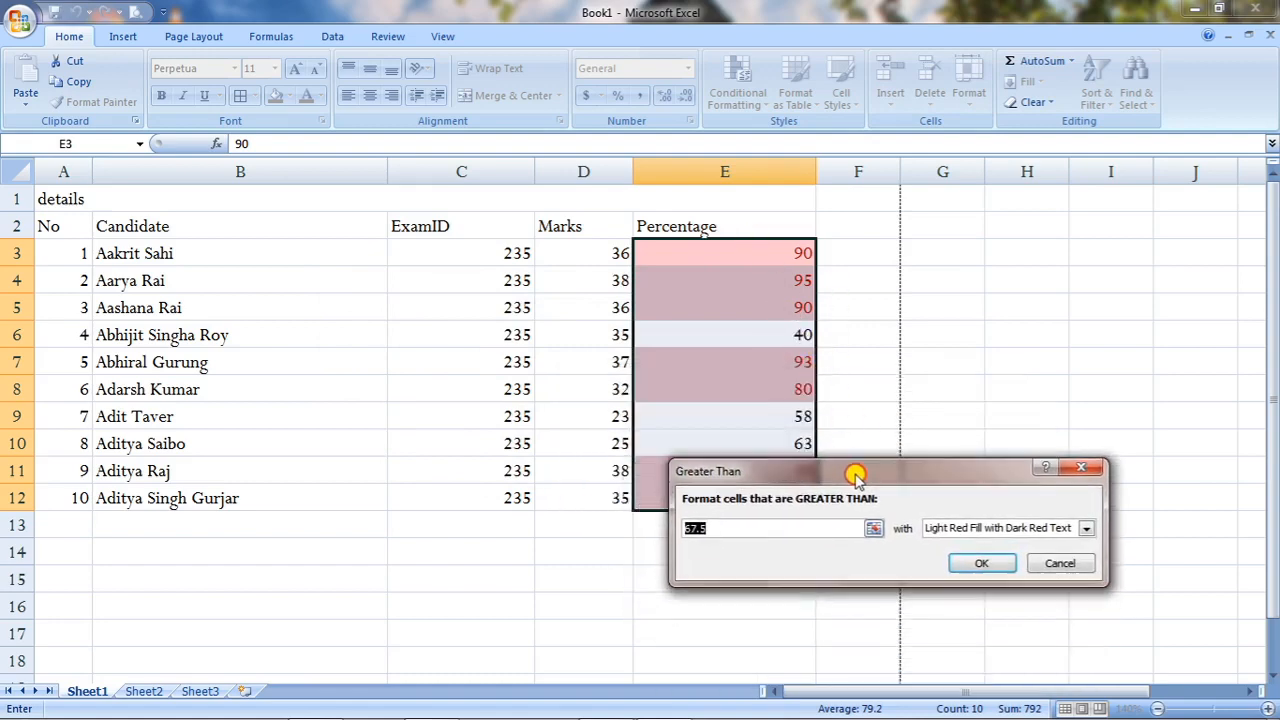
pyautogui.click(740, 527)
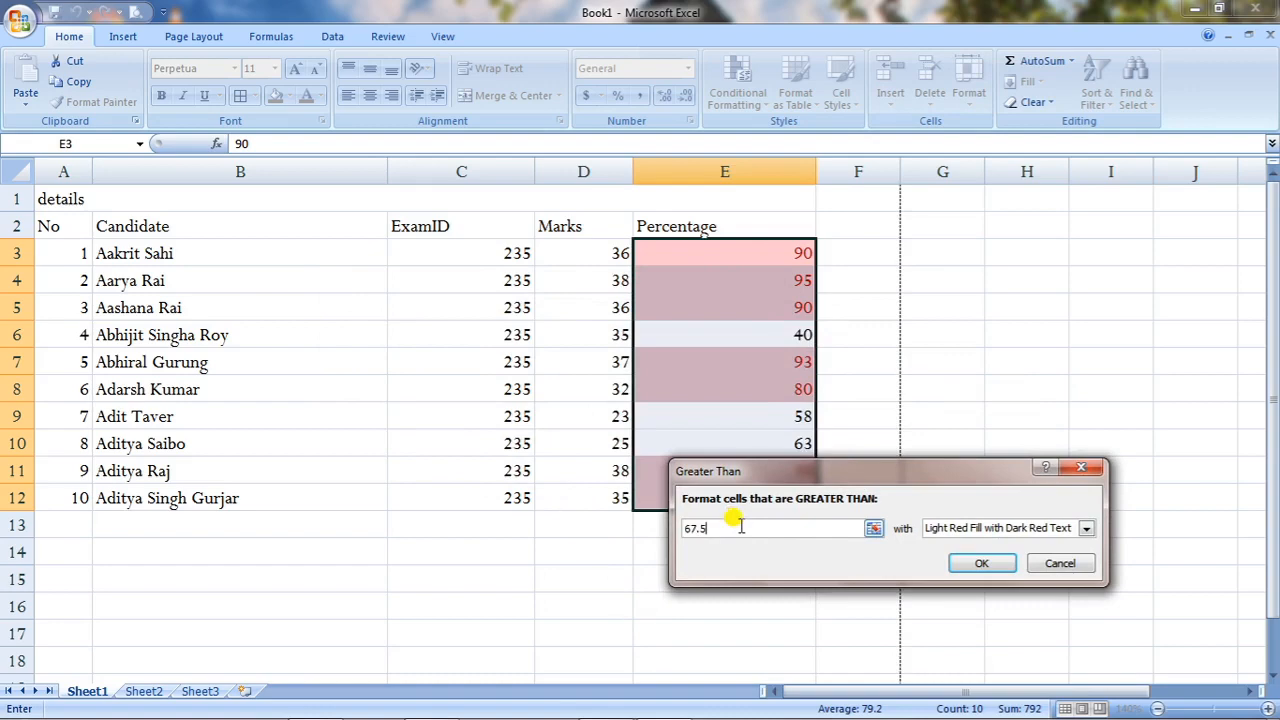
pyautogui.press('BackSpace')
pyautogui.press('BackSpace')
pyautogui.press('BackSpace')
pyautogui.press('BackSpace')
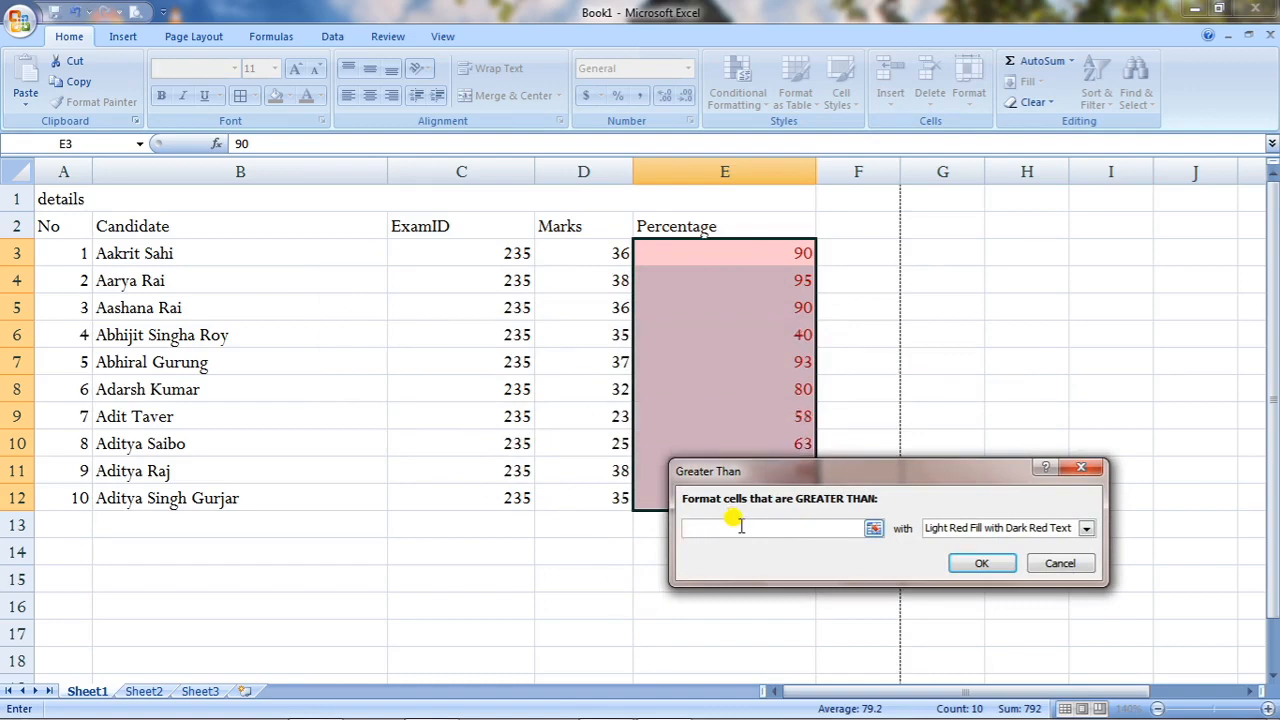
pyautogui.write('80')
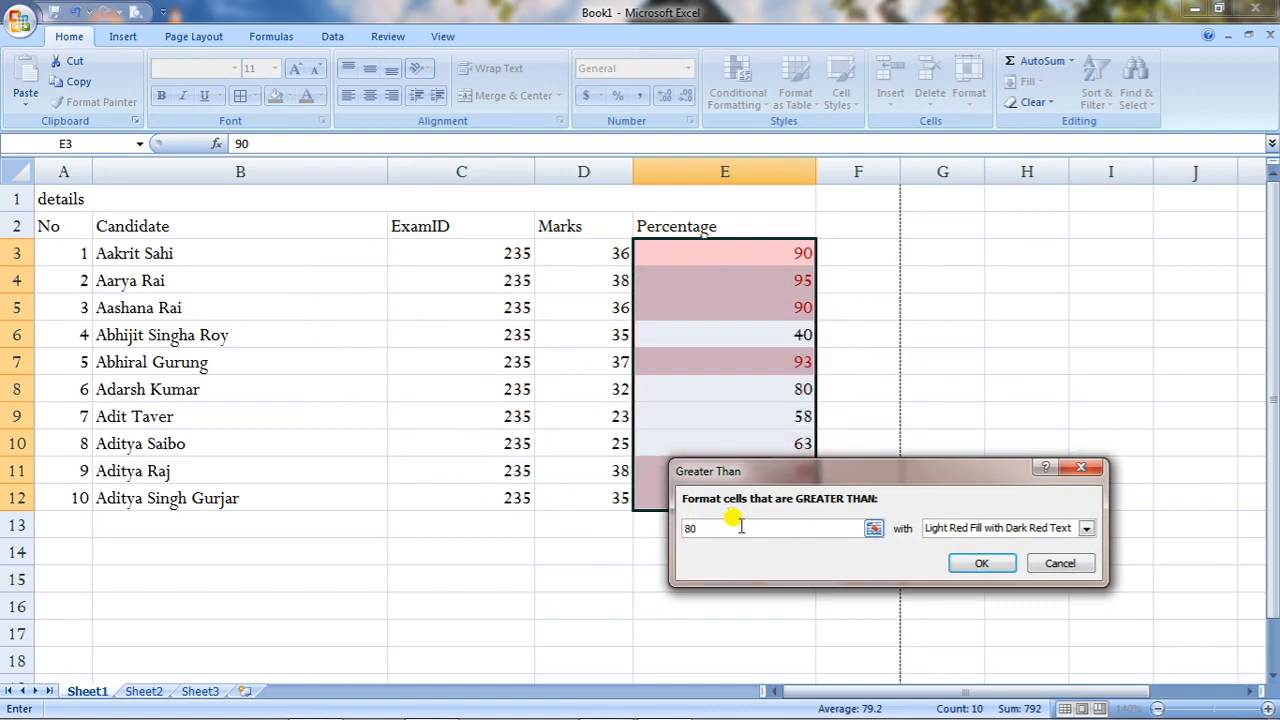
pyautogui.click(1068, 529)
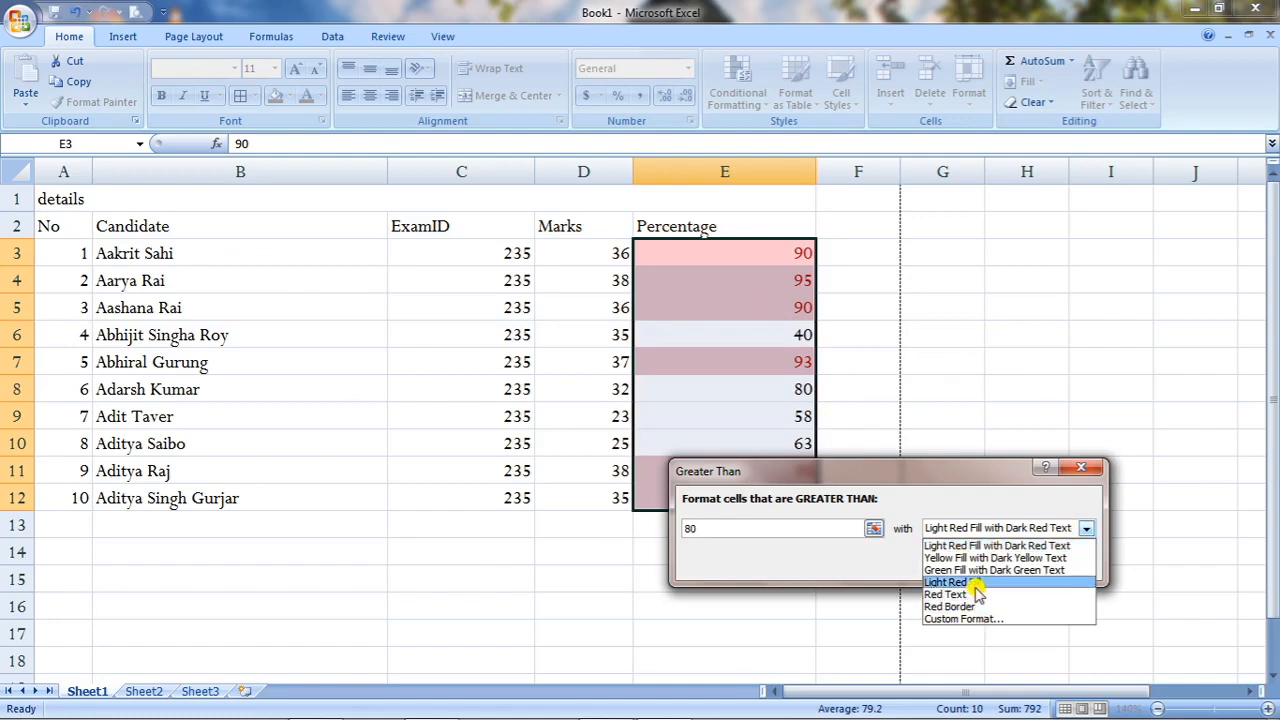
pyautogui.click(1040, 549)
pyautogui.click(990, 562)
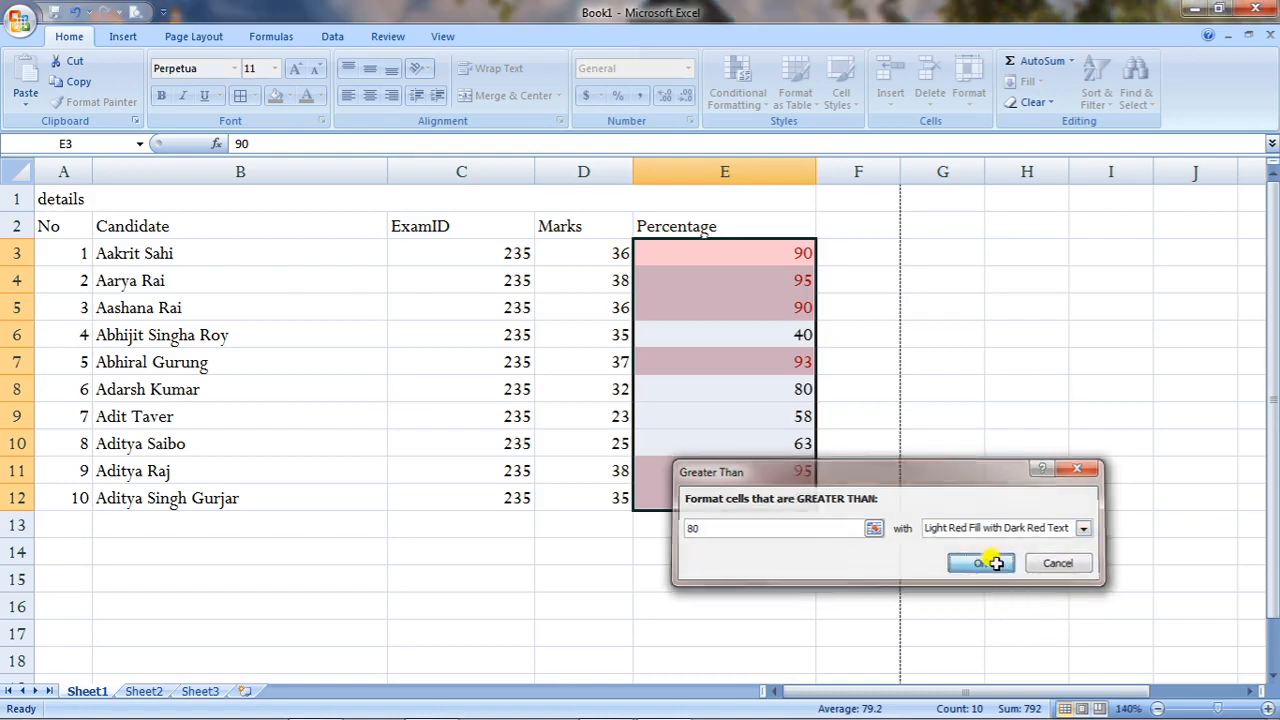
pyautogui.click(970, 478)
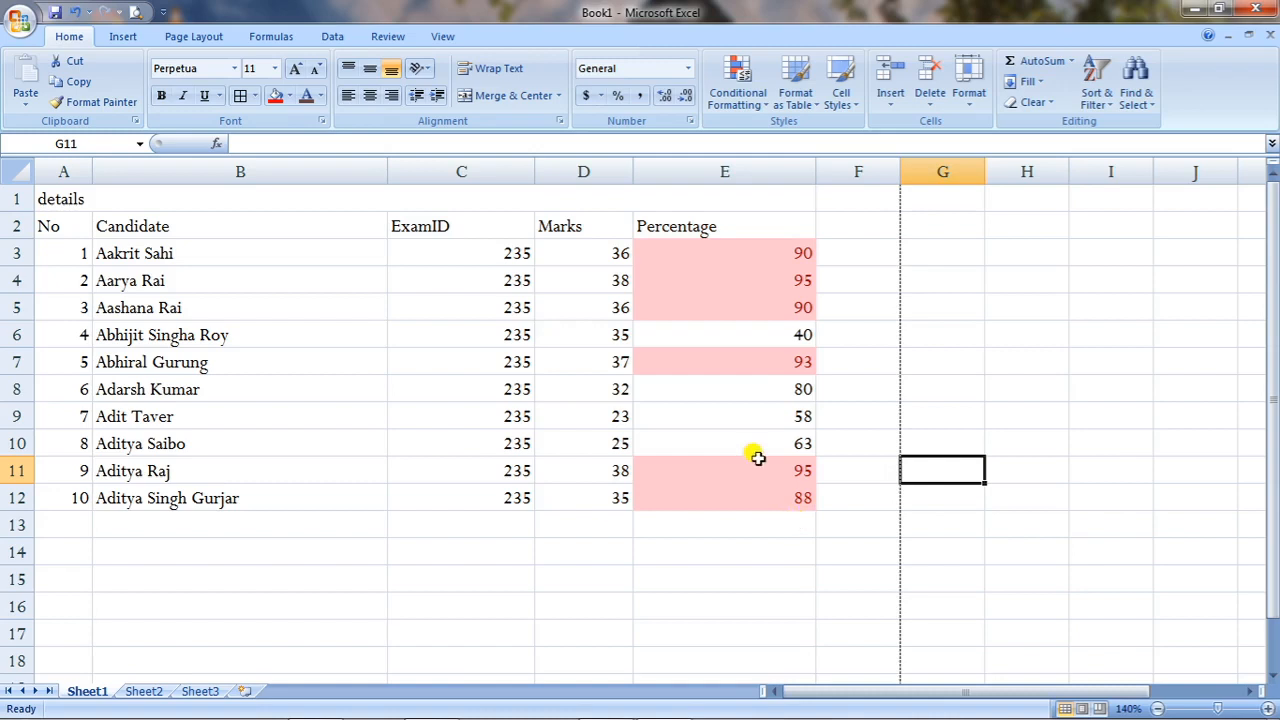
# Add a Less Than 80 rule on E3:E12 using Green Fill with Dark Green Text.
pyautogui.click(751, 253)
pyautogui.moveTo(751, 253); pyautogui.dragTo(755, 495)
pyautogui.click(748, 98)
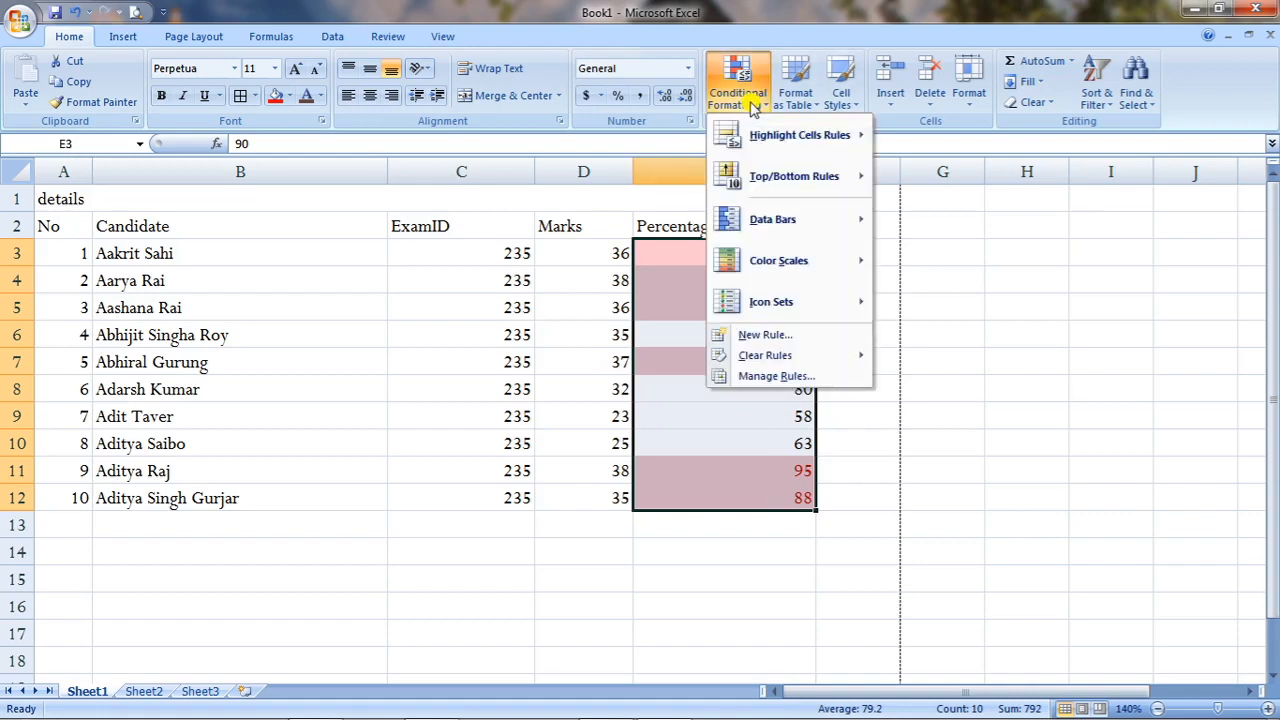
pyautogui.moveTo(803, 140)
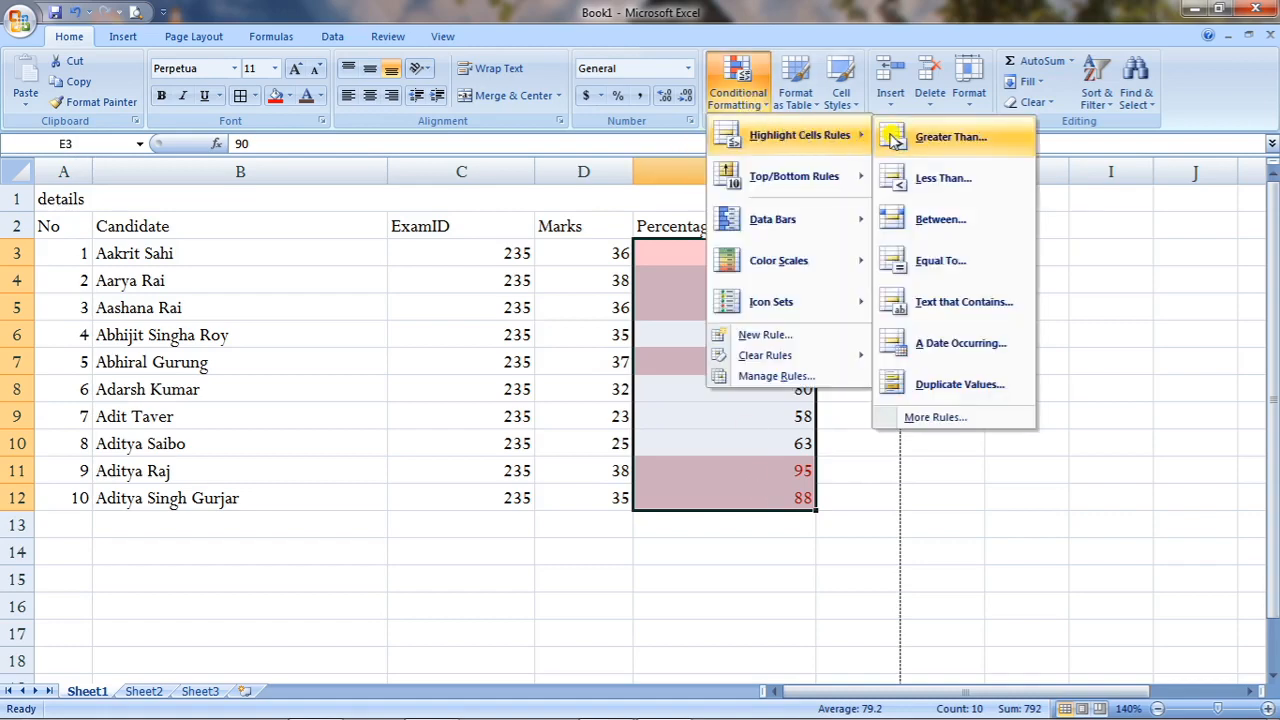
pyautogui.click(940, 178)
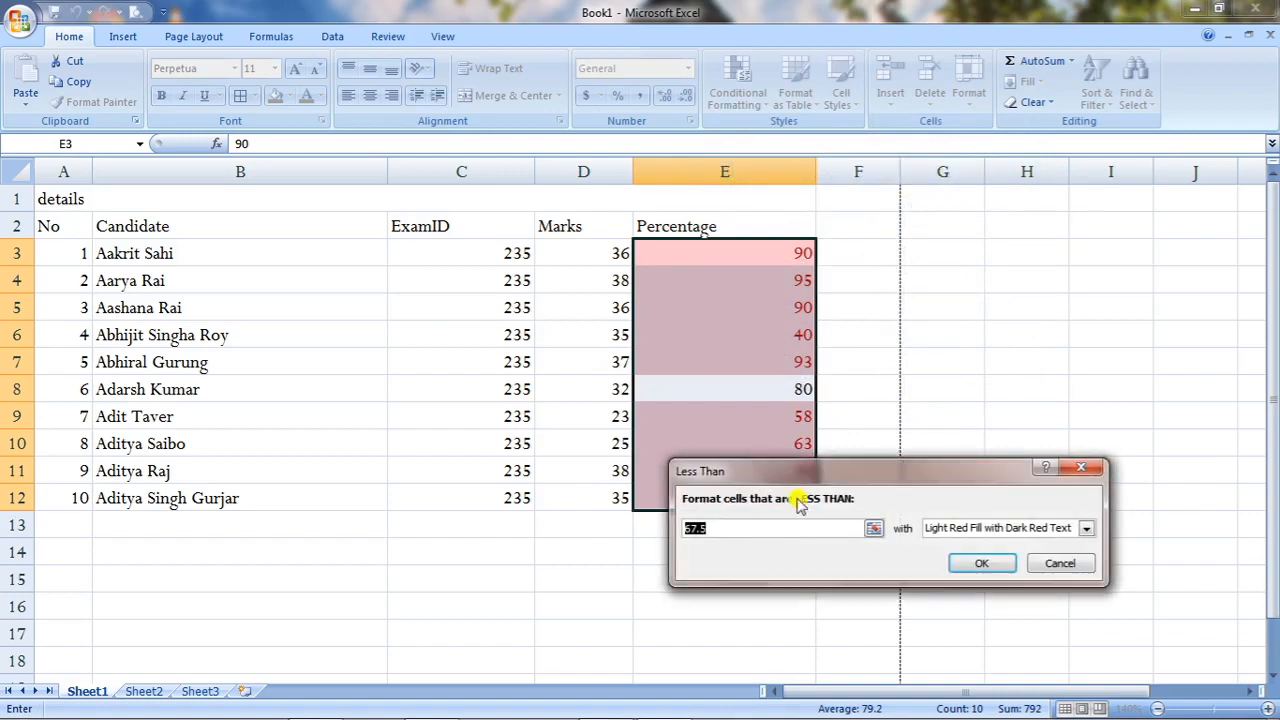
pyautogui.press('BackSpace')
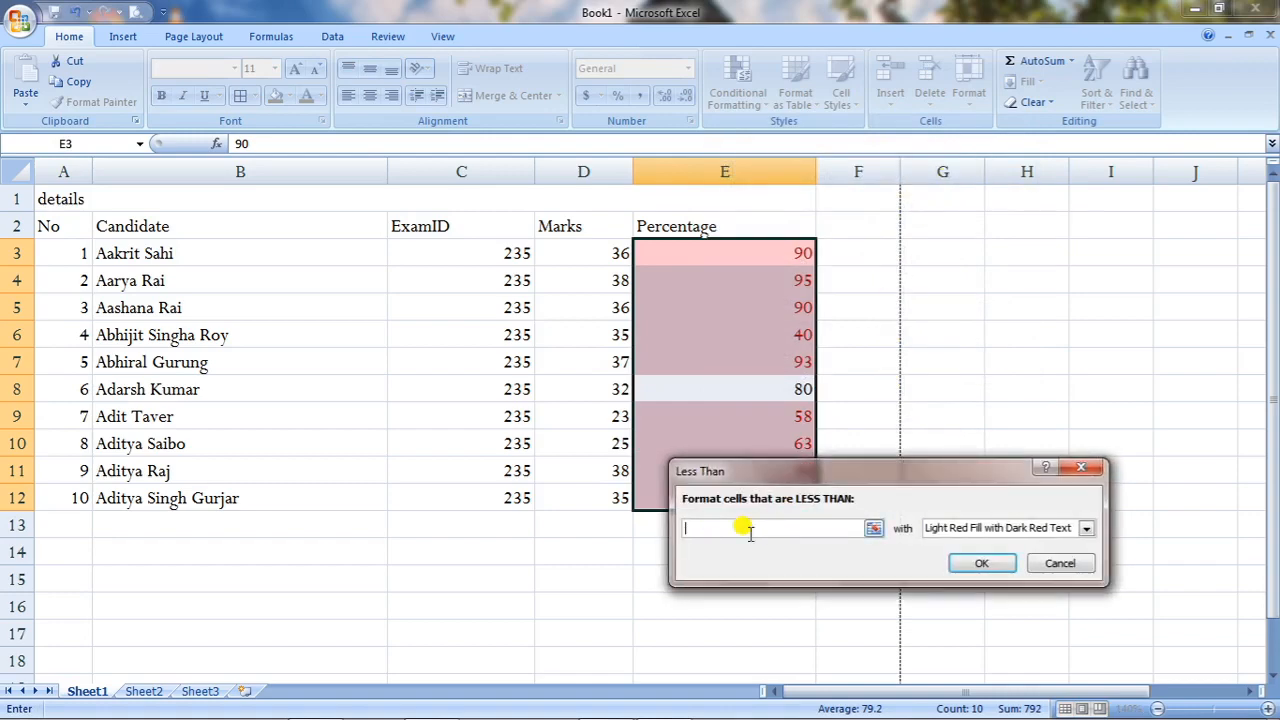
pyautogui.write('80')
pyautogui.click(955, 530)
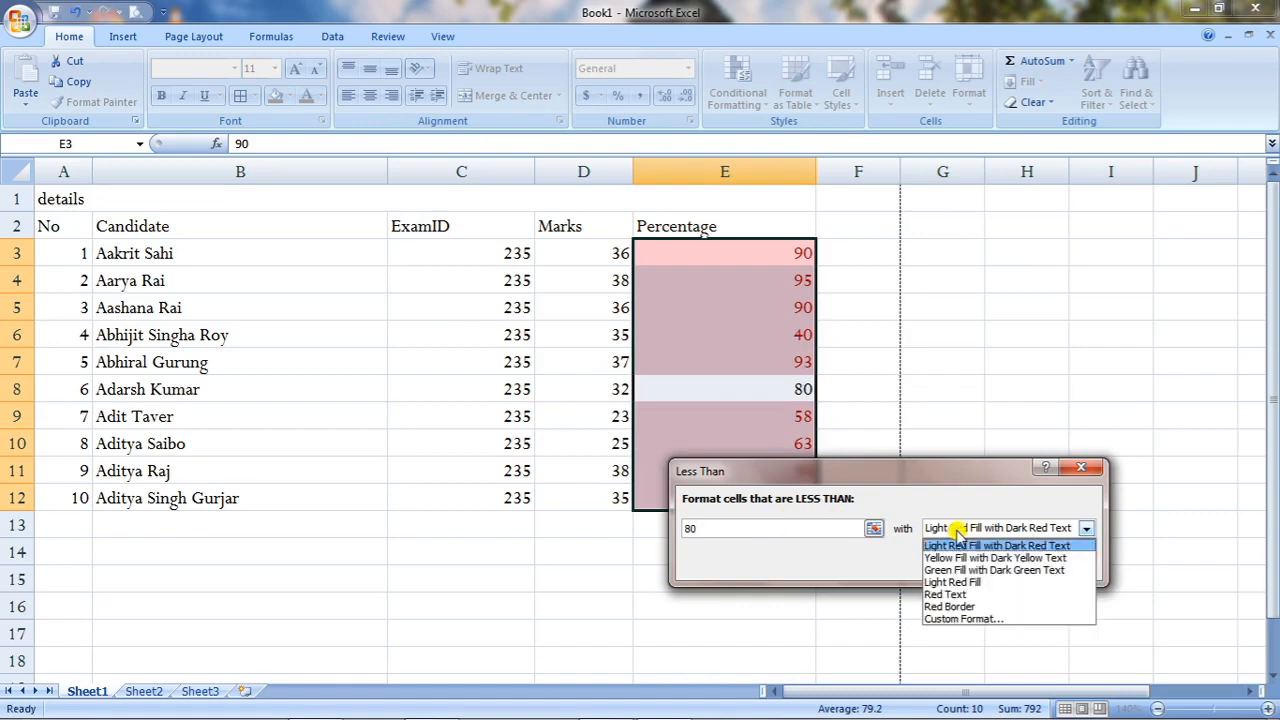
pyautogui.click(957, 570)
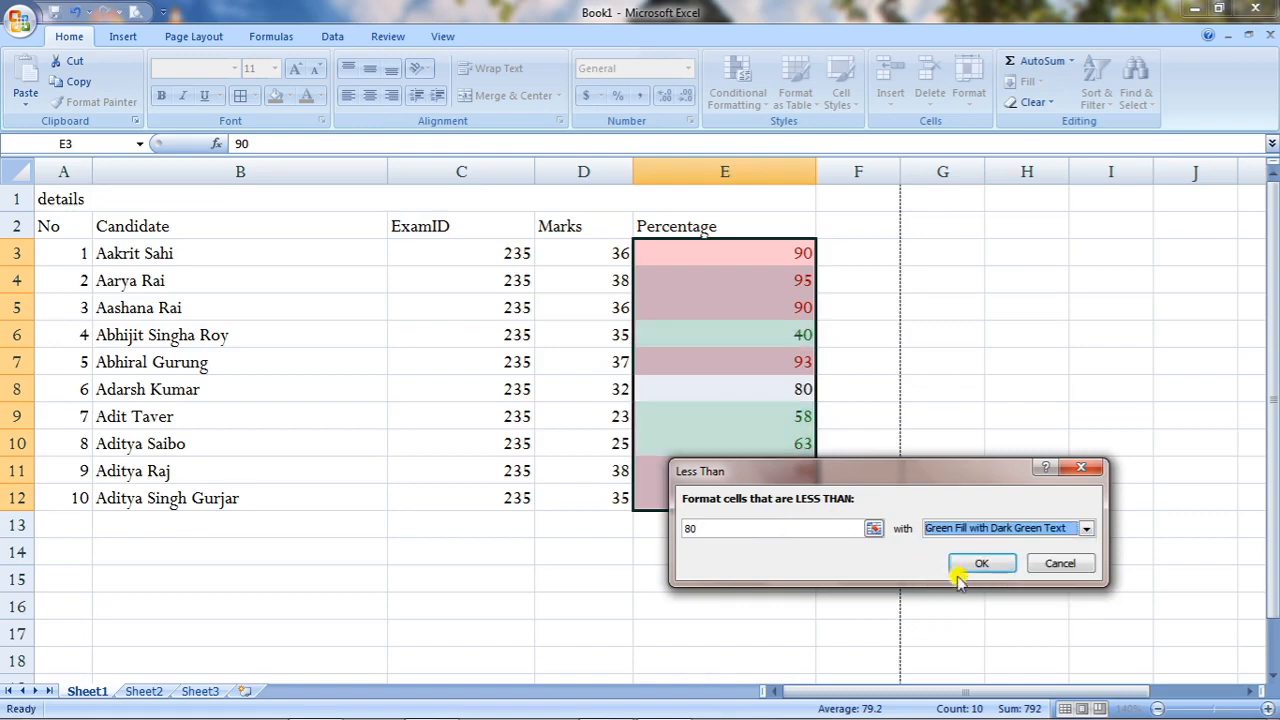
pyautogui.click(985, 563)
pyautogui.click(1000, 472)
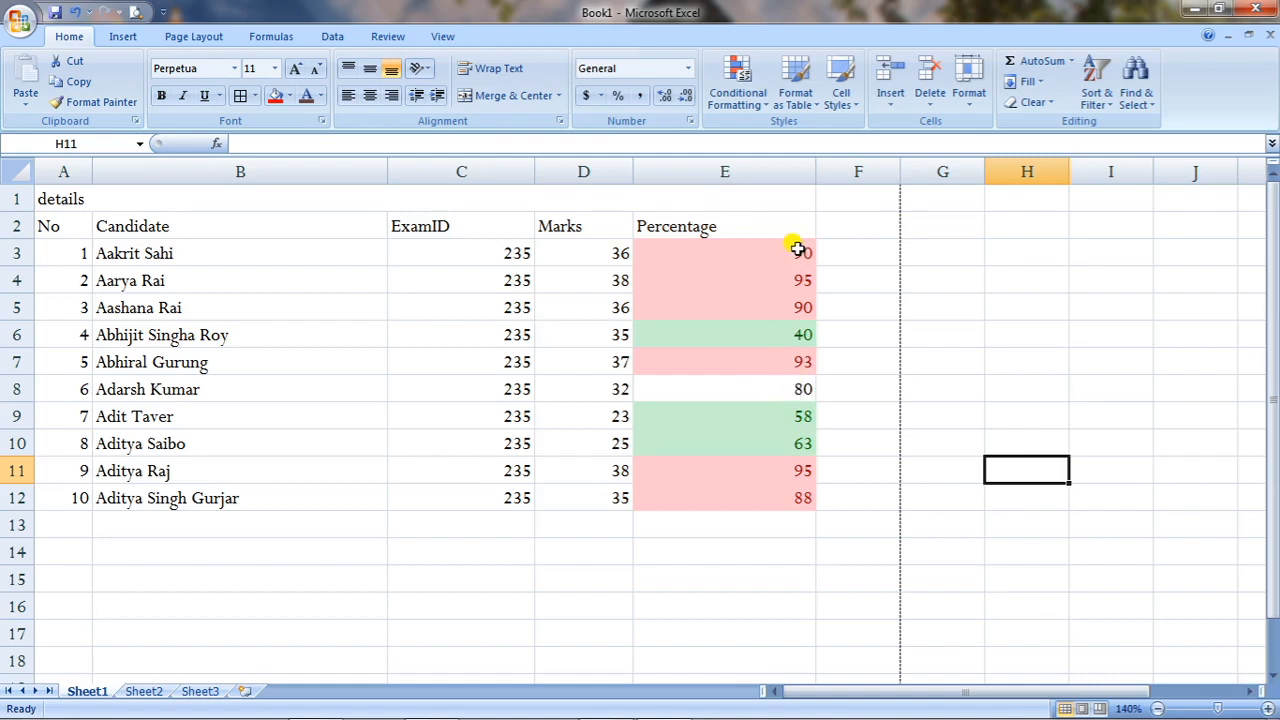
# Clear the conditional formatting rules from E3:E12, then reselect the column for a new rule.
pyautogui.moveTo(765, 247); pyautogui.dragTo(762, 505)
pyautogui.click(765, 110)
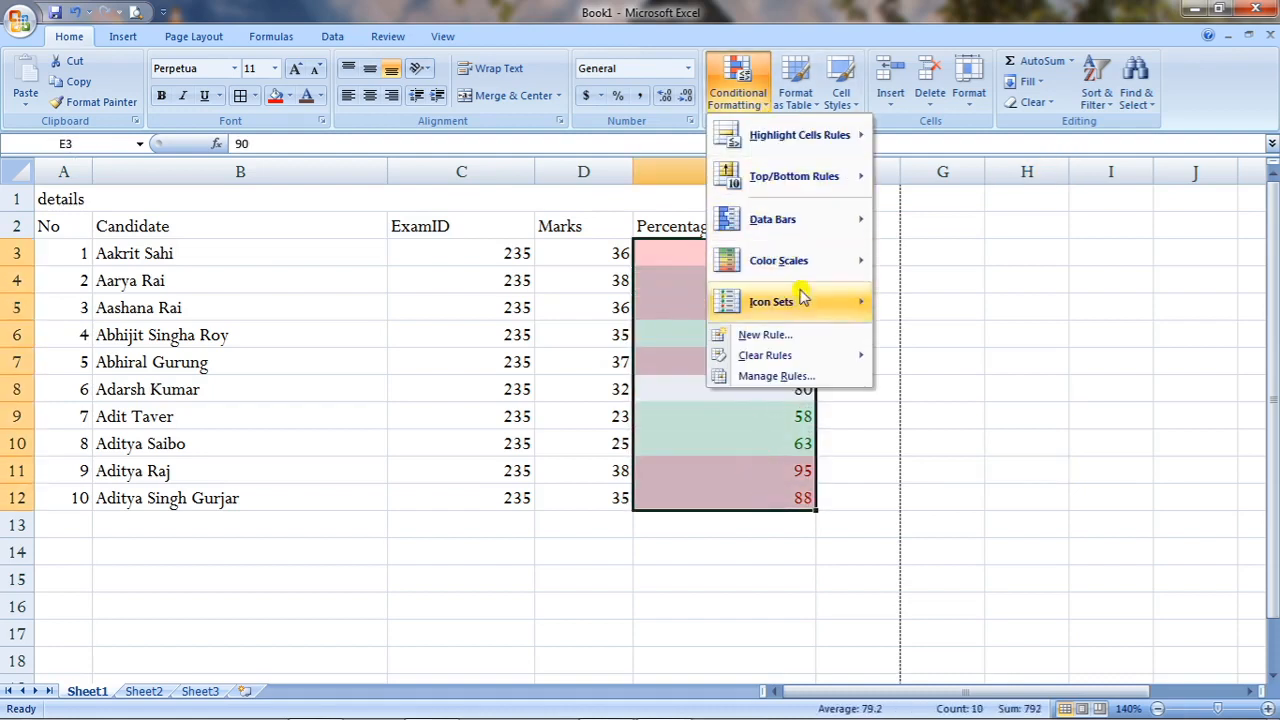
pyautogui.moveTo(806, 360)
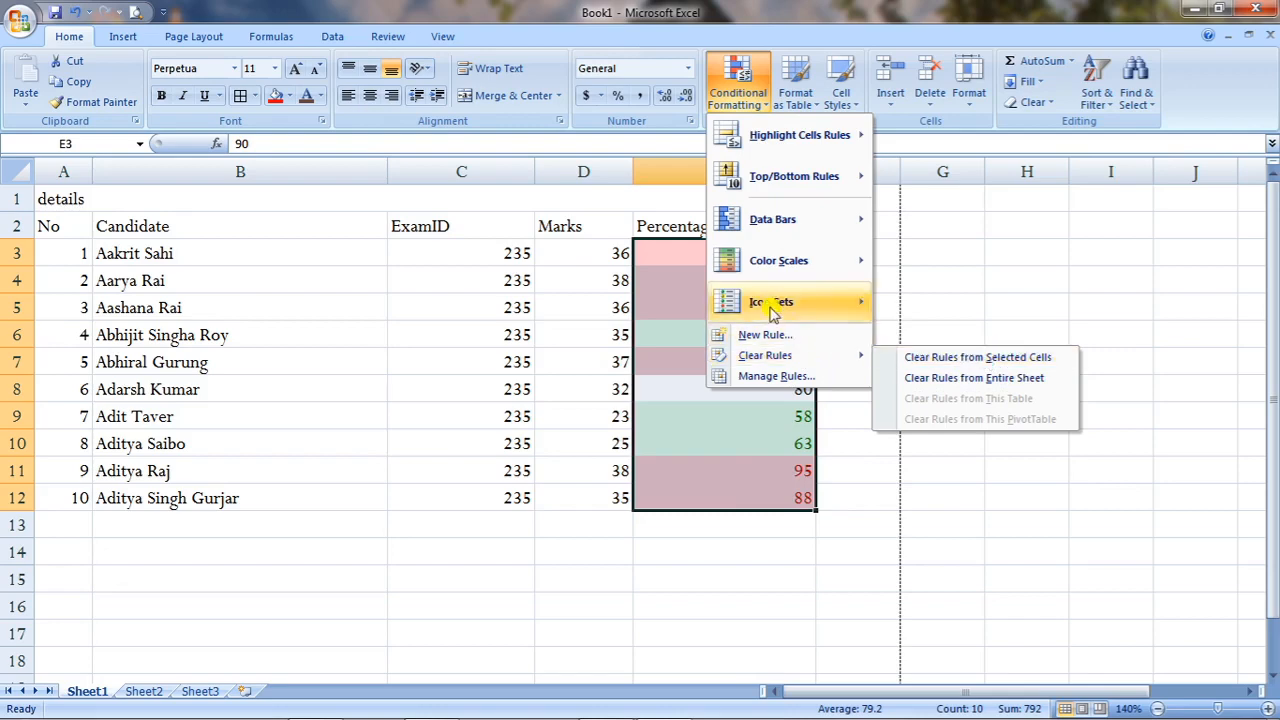
pyautogui.click(925, 358)
pyautogui.click(906, 357)
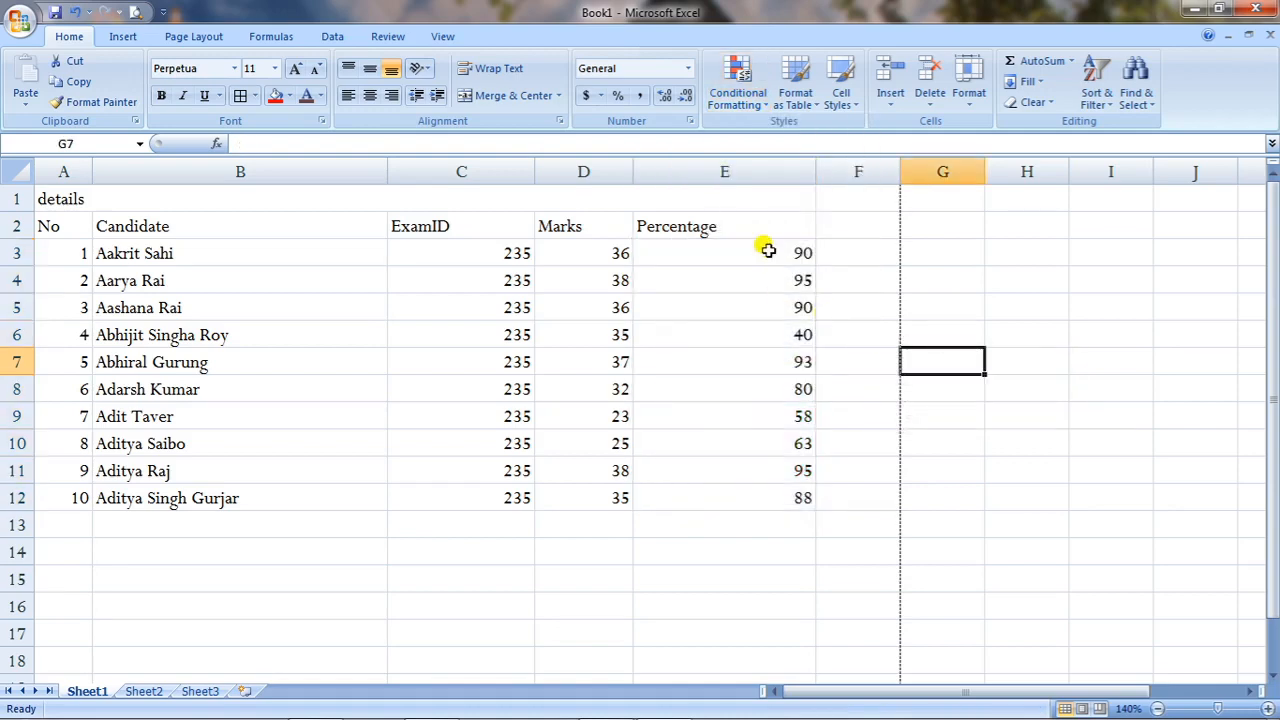
pyautogui.moveTo(767, 250); pyautogui.dragTo(766, 489)
pyautogui.click(760, 100)
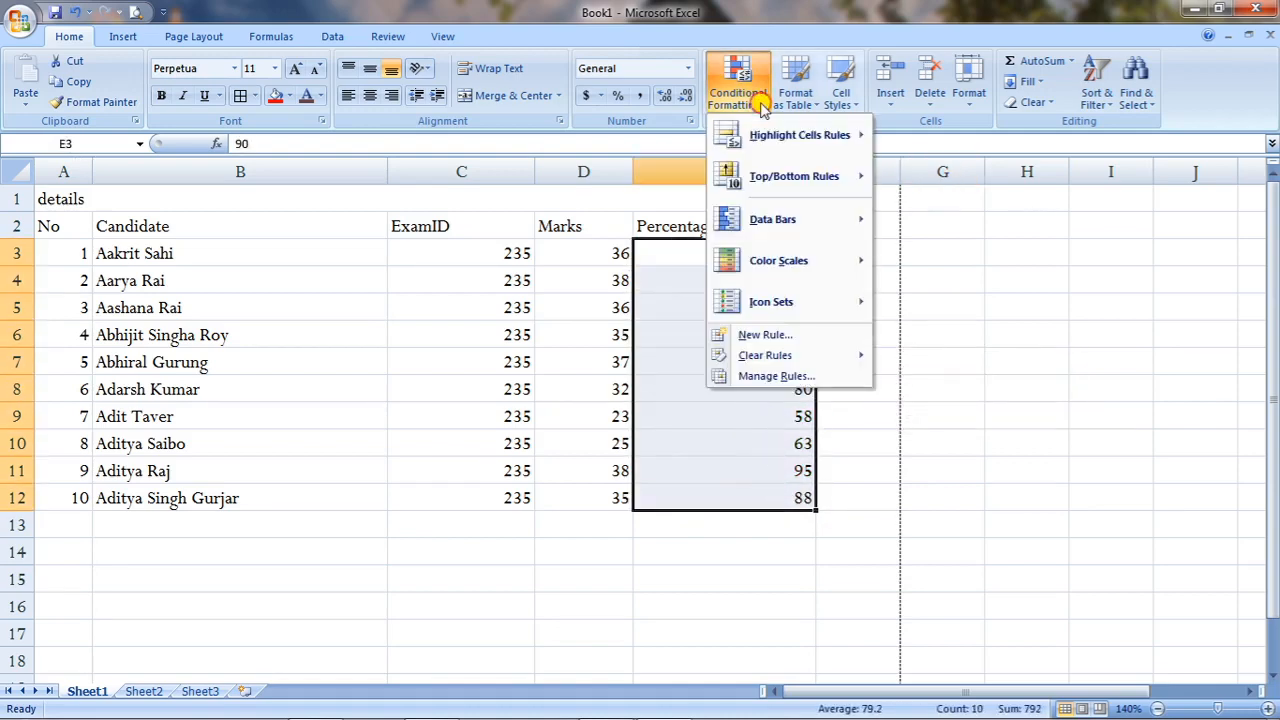
# Start an Equal To 90 rule on Percentage values, previewing red text, green and yellow fills.
pyautogui.moveTo(780, 135)
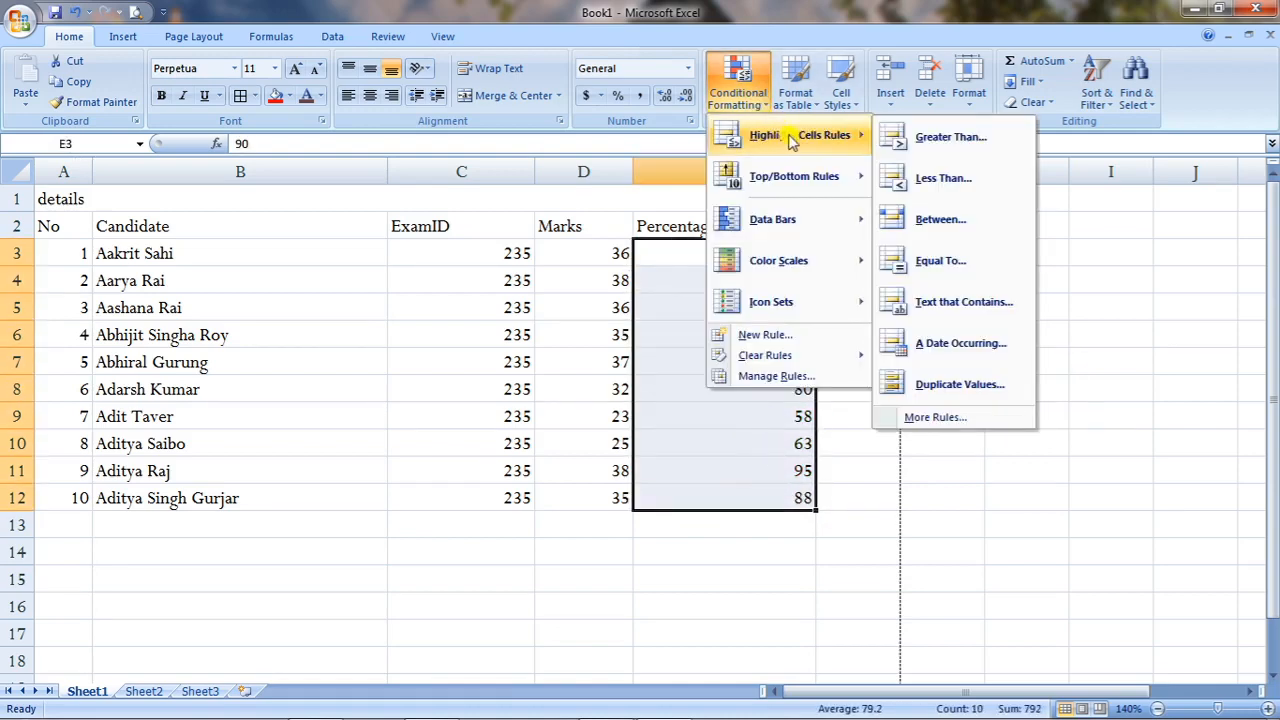
pyautogui.click(960, 262)
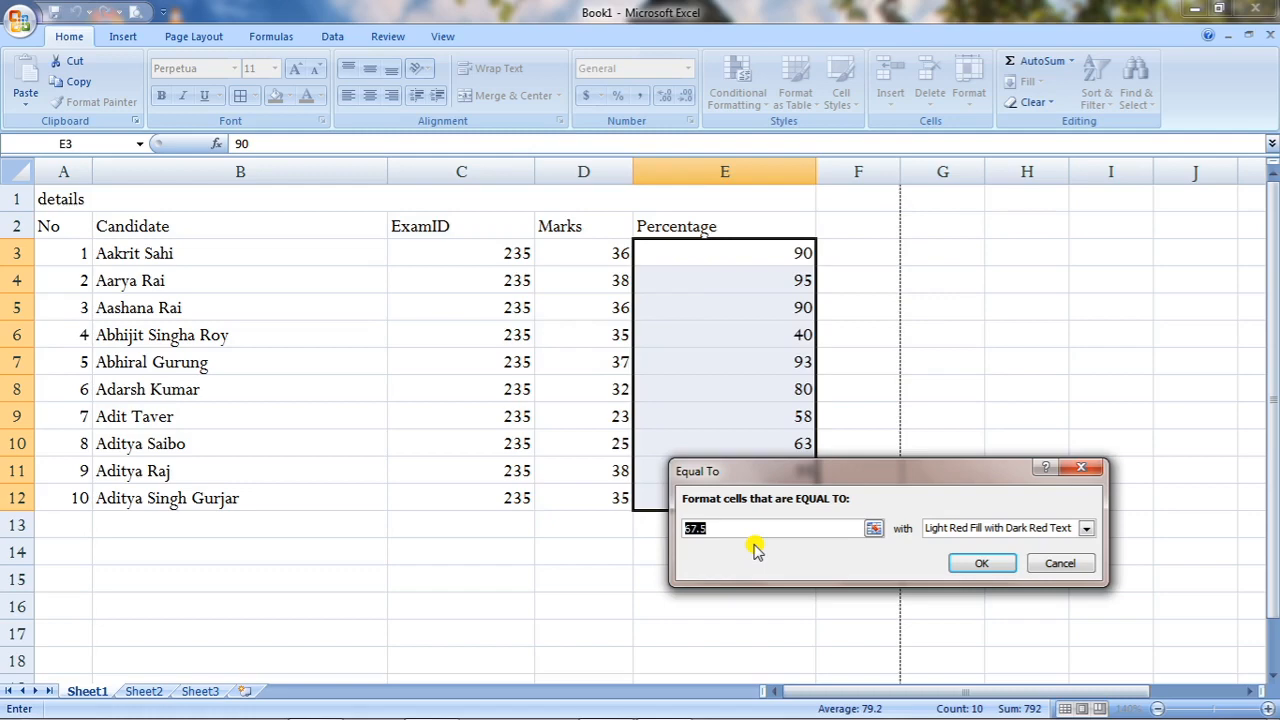
pyautogui.write('90')
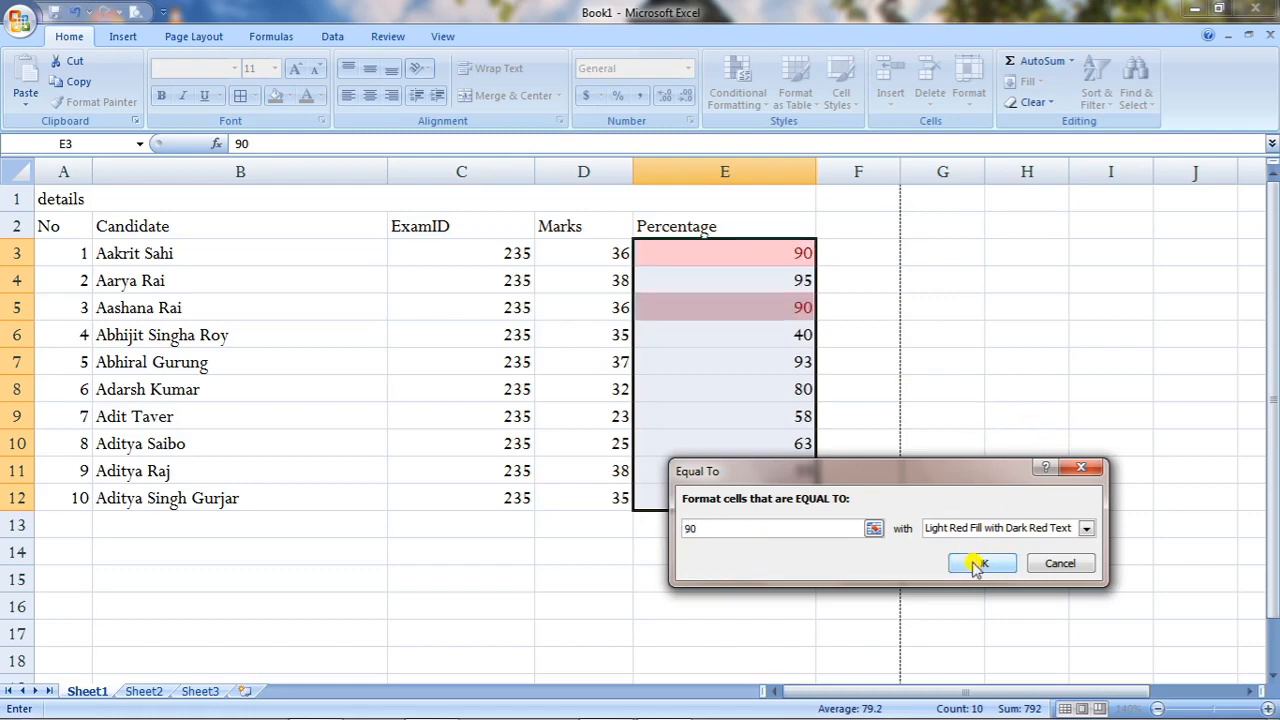
pyautogui.click(1000, 530)
pyautogui.click(955, 594)
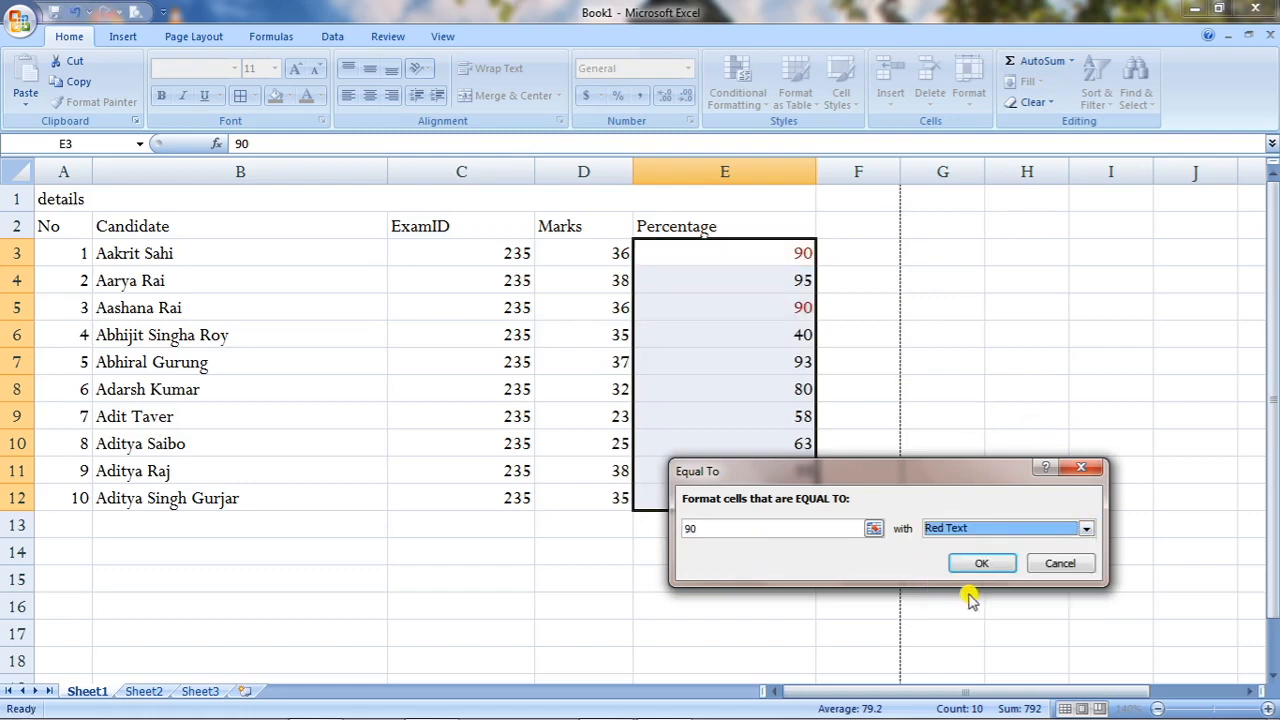
pyautogui.click(1013, 530)
pyautogui.click(994, 570)
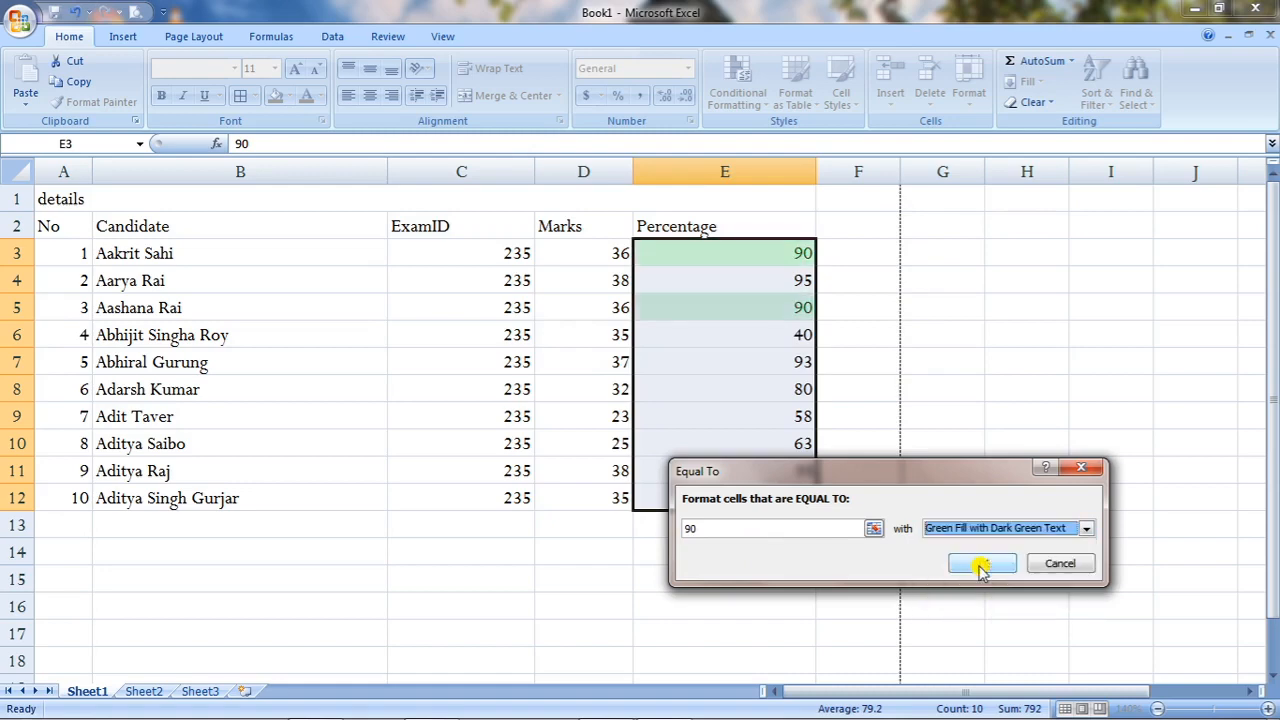
pyautogui.click(996, 530)
pyautogui.click(995, 557)
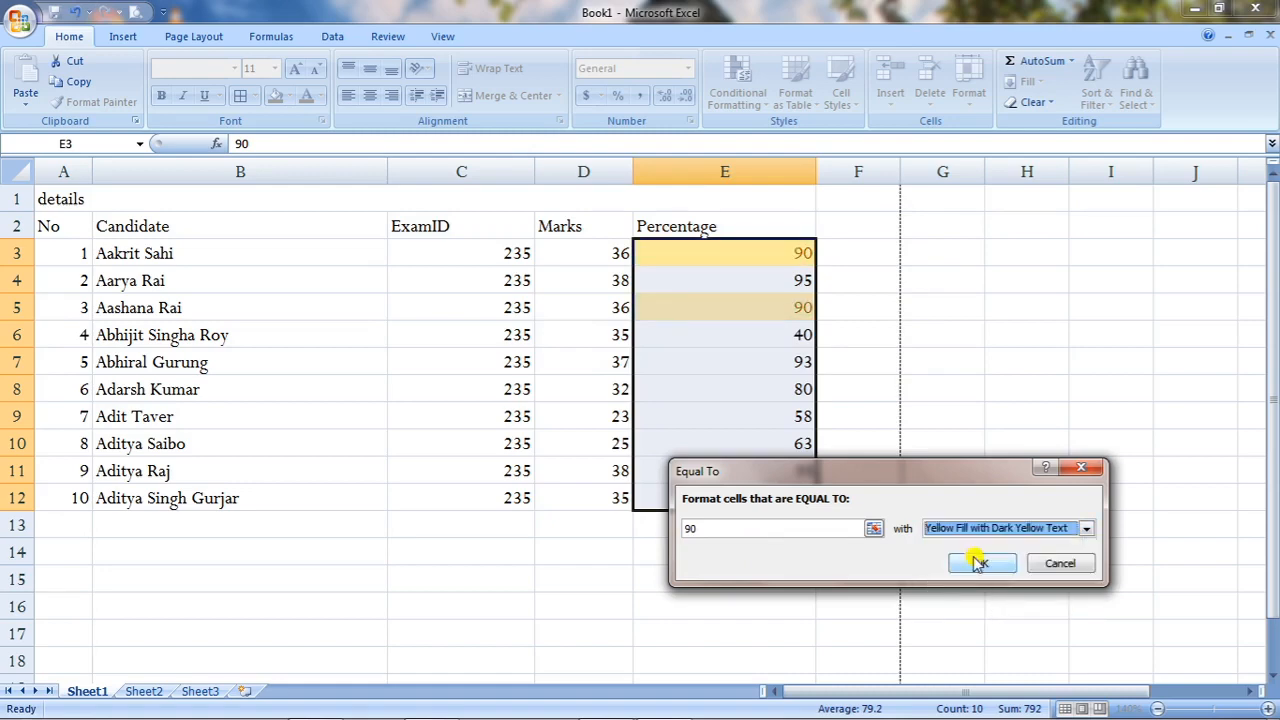
pyautogui.click(996, 528)
pyautogui.click(963, 618)
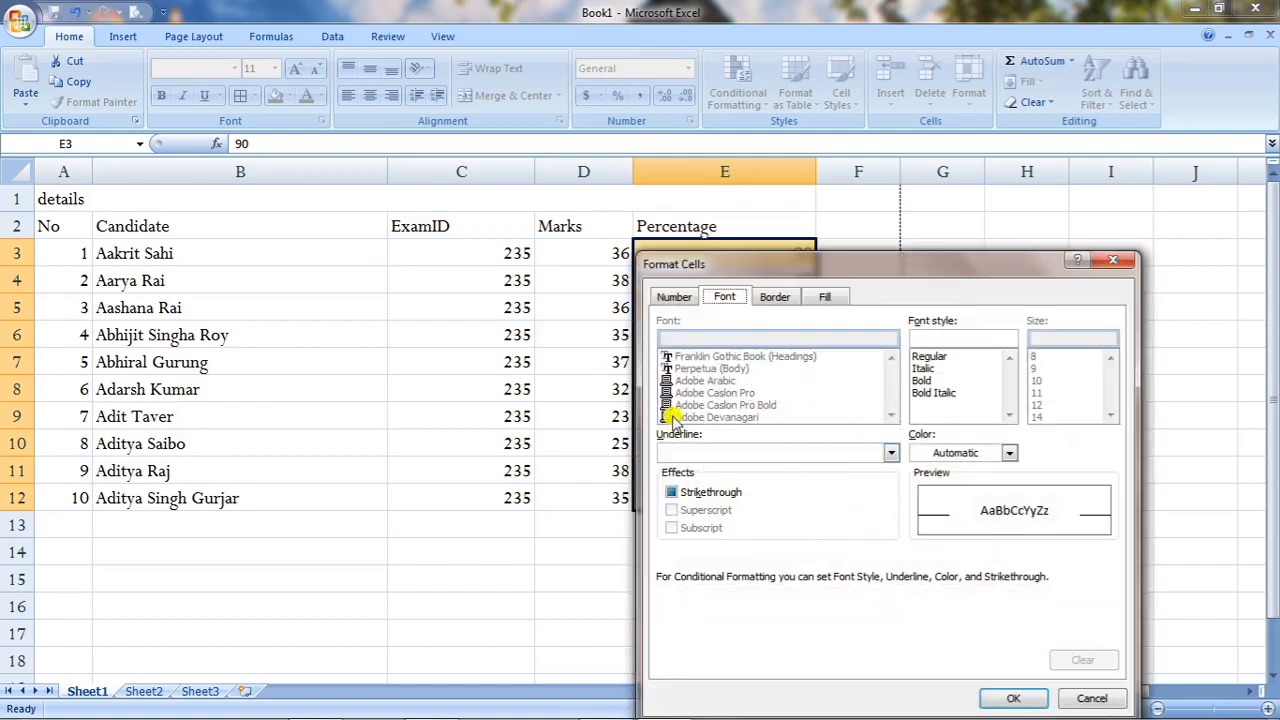
pyautogui.click(1092, 697)
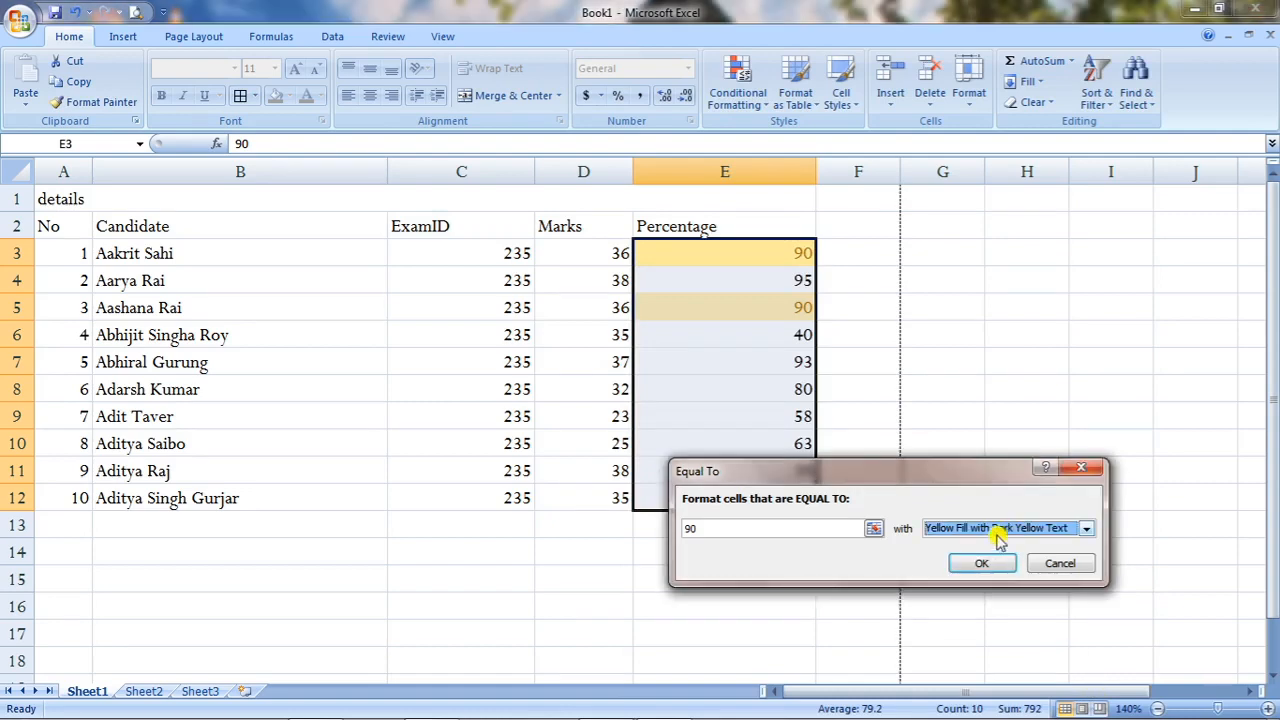
# Finish the equal-to-90 rule with Light Red Fill and Dark Red Text.
pyautogui.click(1005, 527)
pyautogui.click(1000, 542)
pyautogui.click(985, 563)
pyautogui.click(1062, 418)
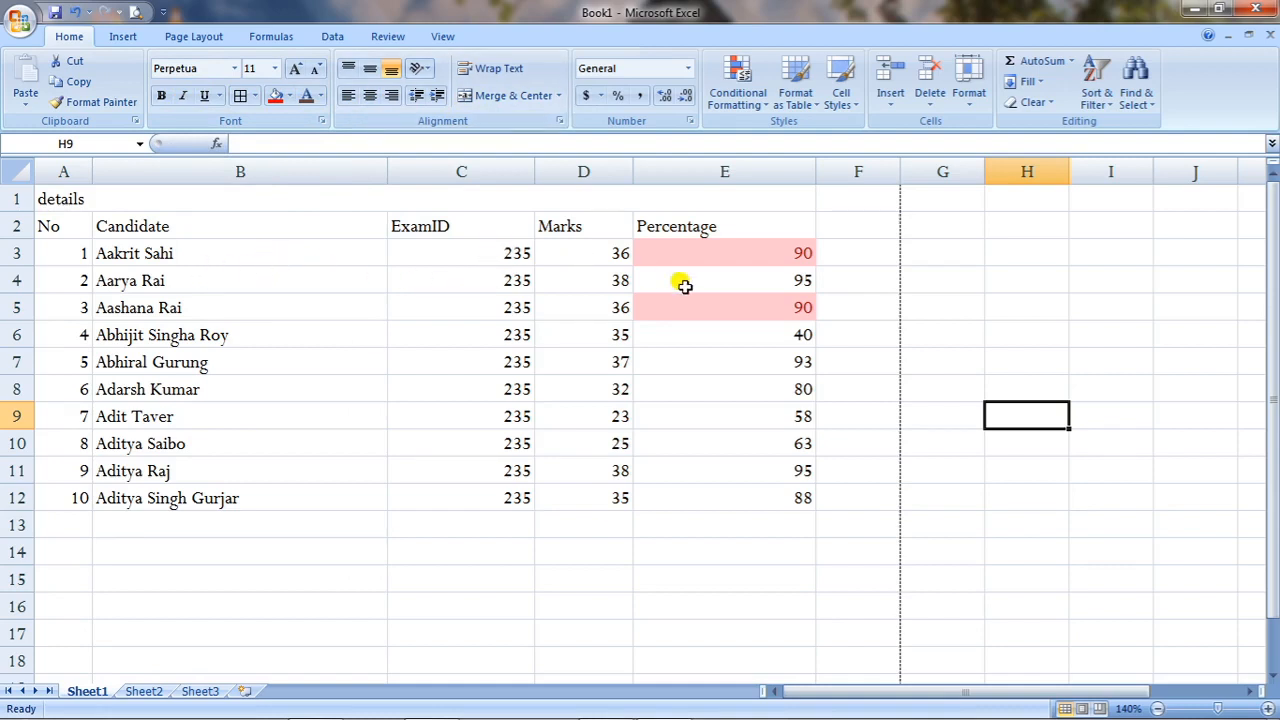
# Middle-align the Candidate names B3:B12 and make row 3 taller.
pyautogui.moveTo(188, 255); pyautogui.dragTo(188, 490)
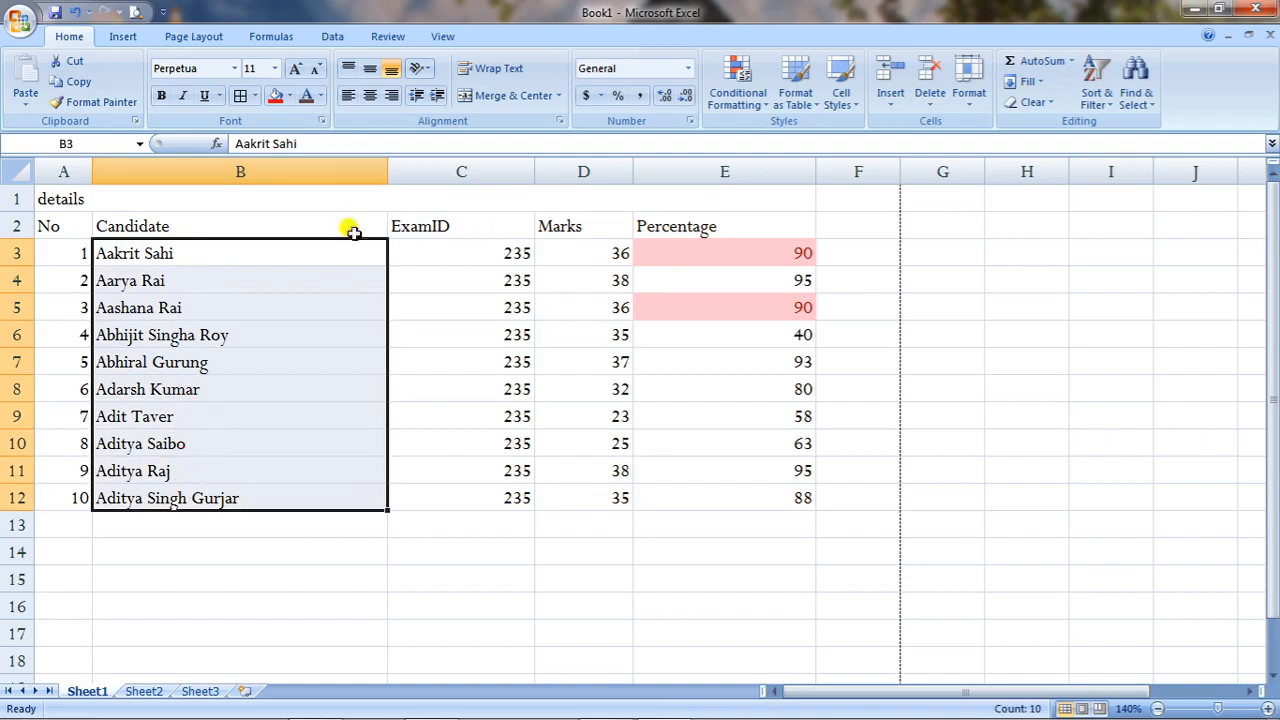
pyautogui.click(380, 74)
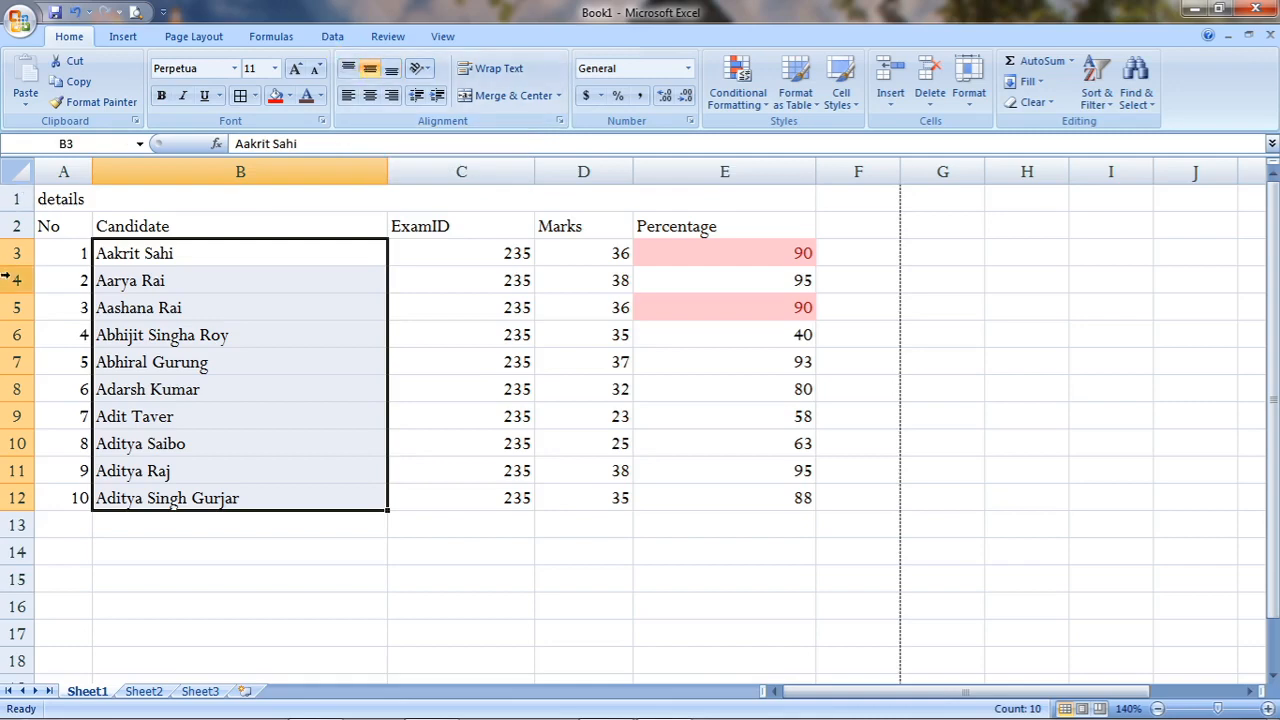
pyautogui.moveTo(14, 267); pyautogui.dragTo(12, 295)
# Align the first candidate's name in B3 to the bottom of its cell.
pyautogui.click(211, 358)
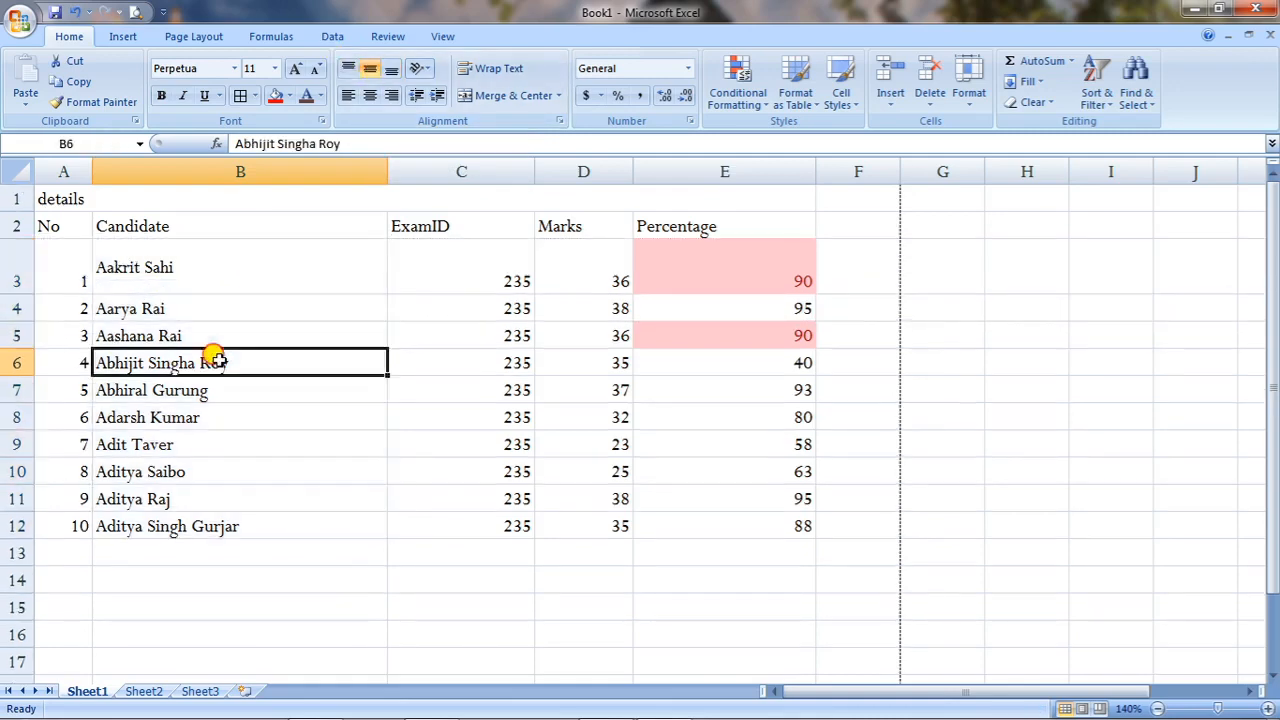
pyautogui.click(222, 268)
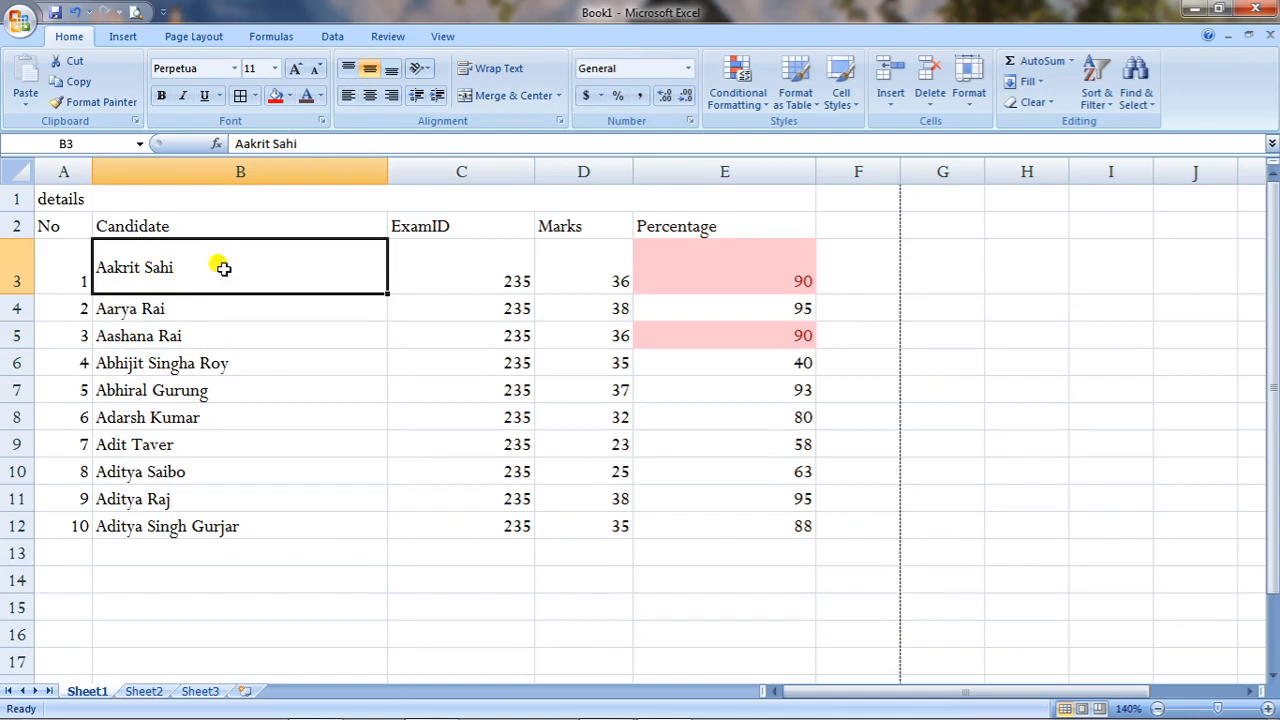
pyautogui.click(348, 69)
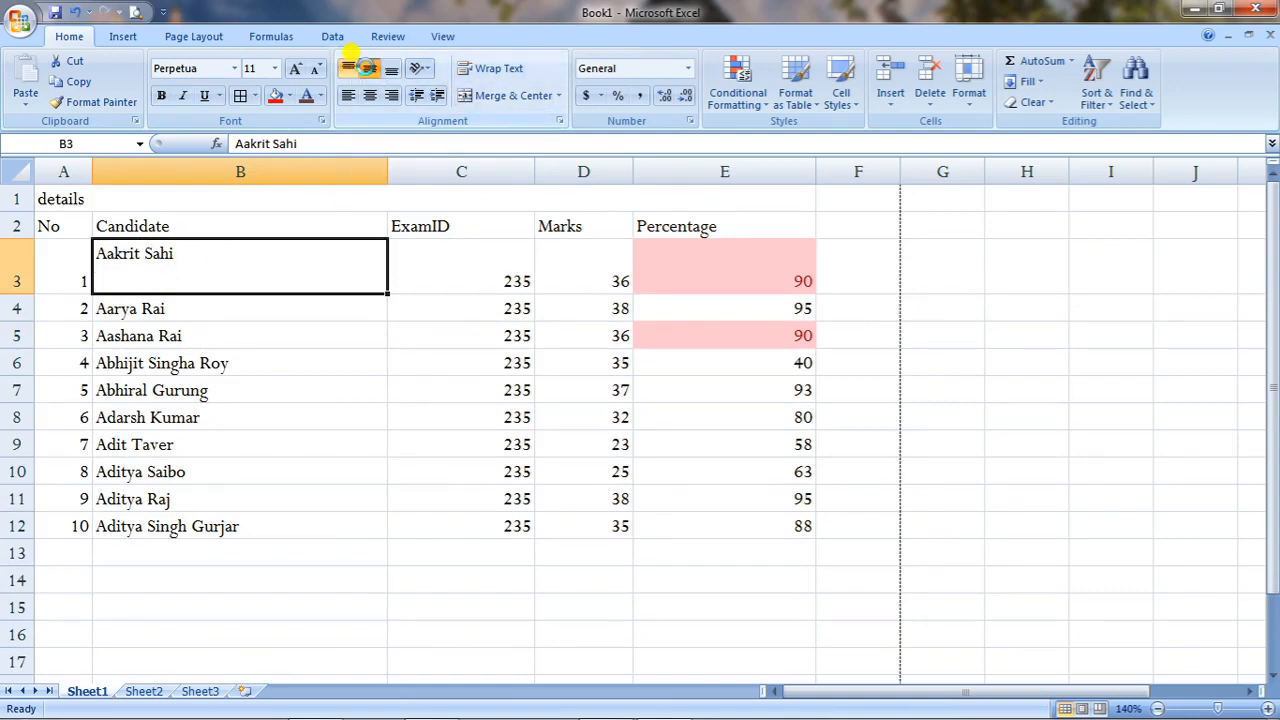
pyautogui.click(369, 69)
pyautogui.click(391, 70)
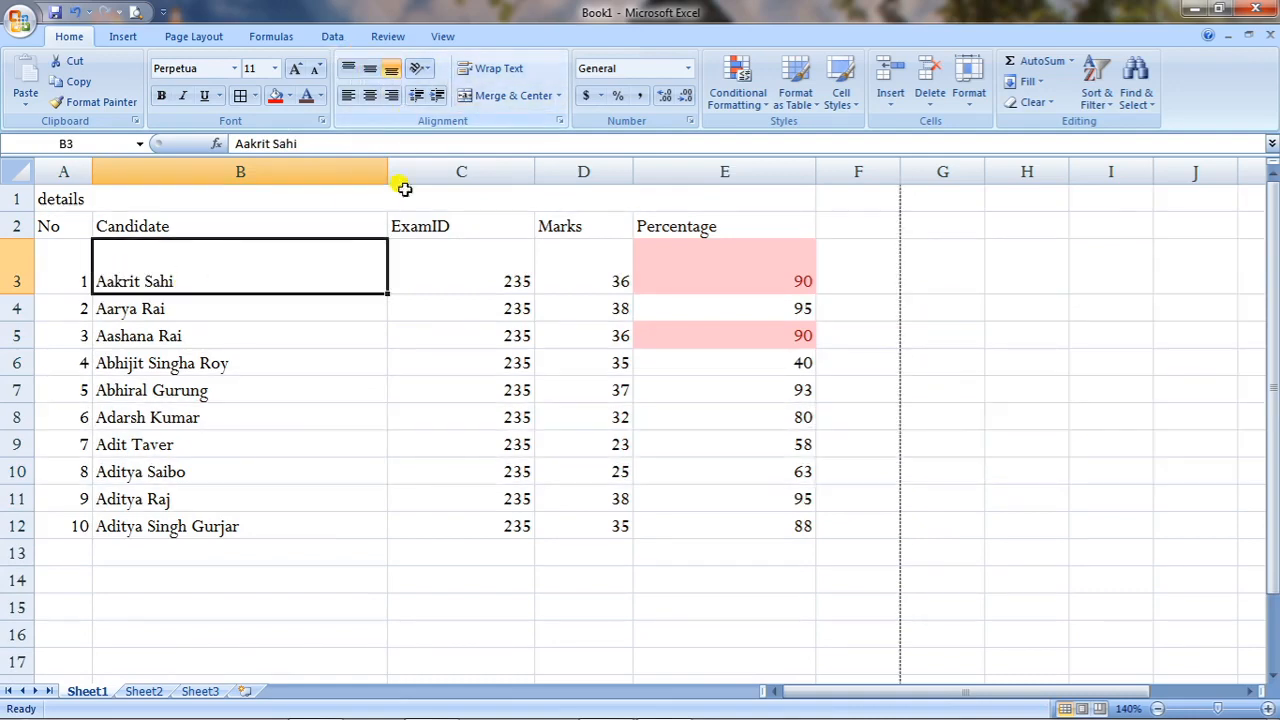